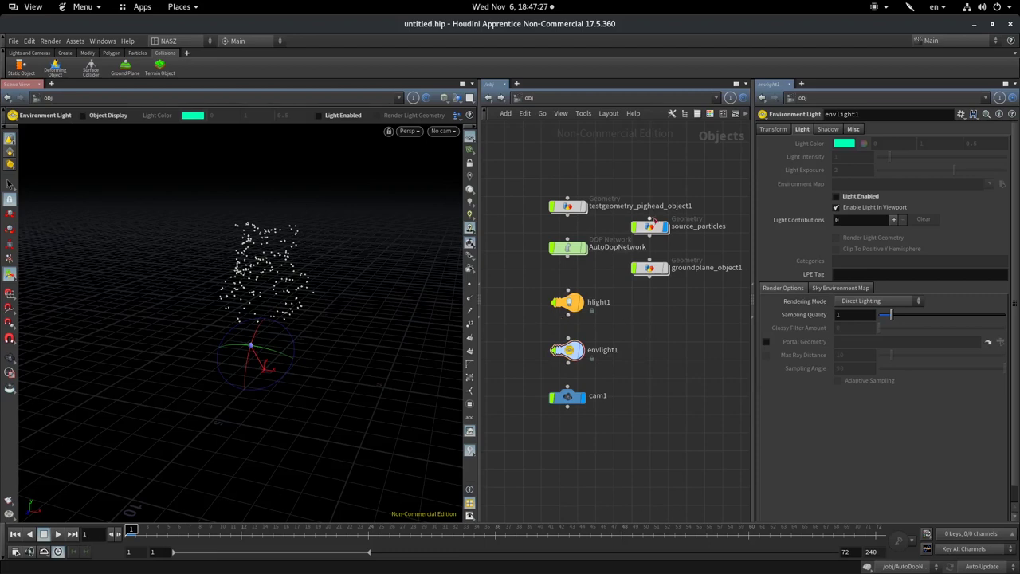
- Dive into the pig head object, orbit the viewport to face the Pig Head mesh, then return to /obj
double_click(567, 206)
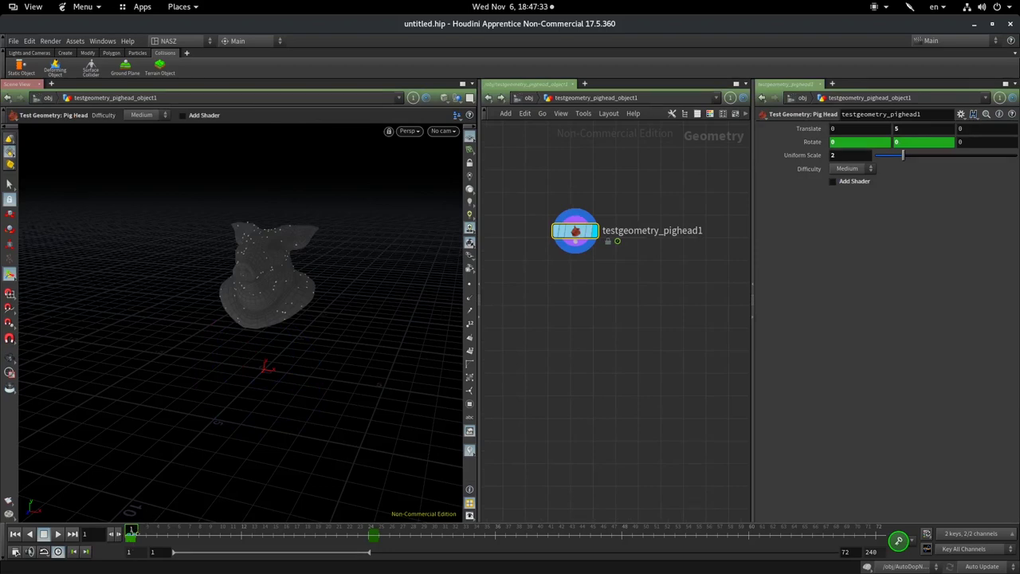
key(Escape)
scroll(239, 240, up, 3)
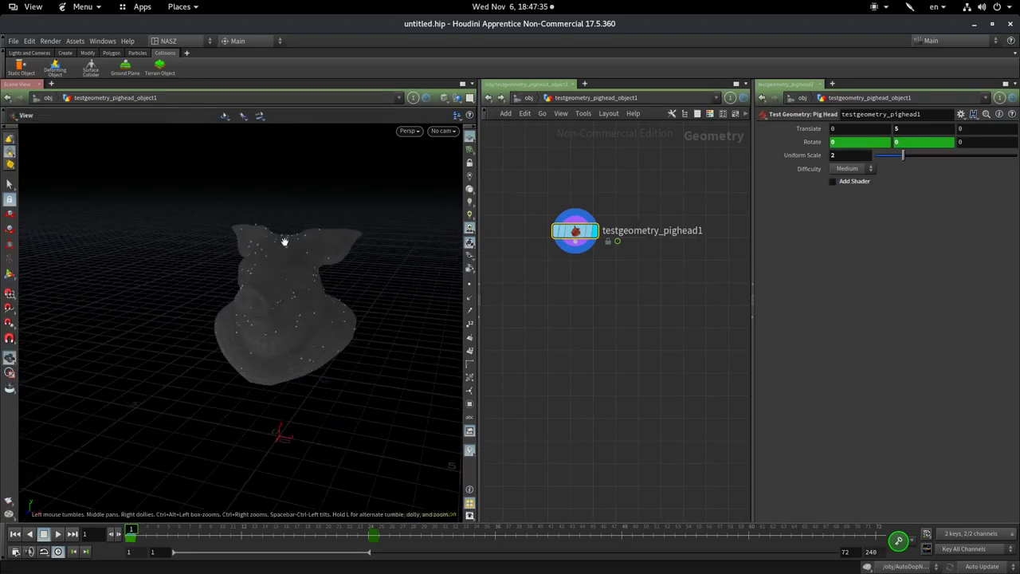
scroll(303, 271, up, 2)
mouse_move(316, 294)
mouse_down()
mouse_move(342, 294)
mouse_move(270, 355)
mouse_move(285, 391)
mouse_move(285, 340)
mouse_move(284, 393)
mouse_move(302, 344)
mouse_up()
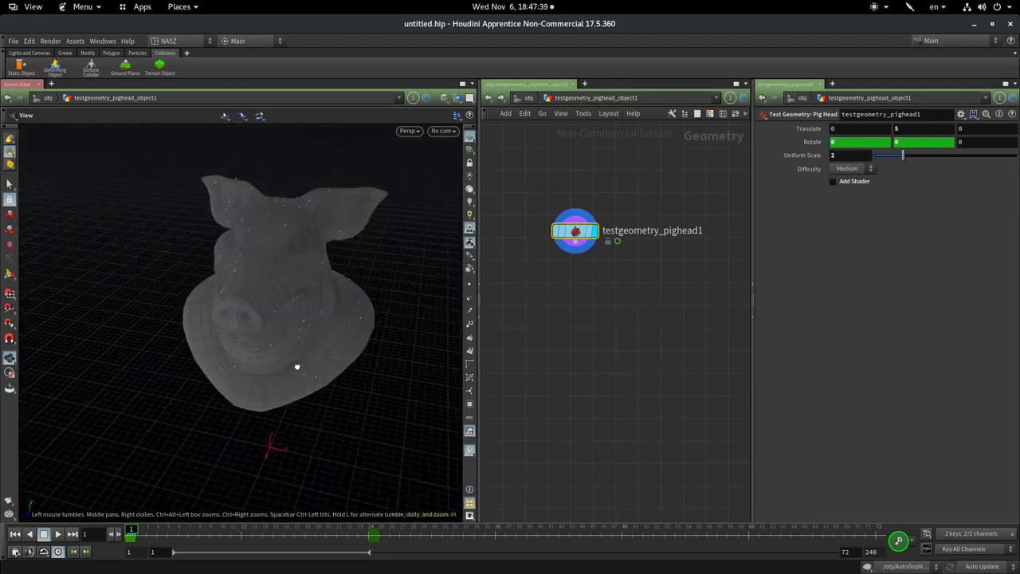
key(Return)
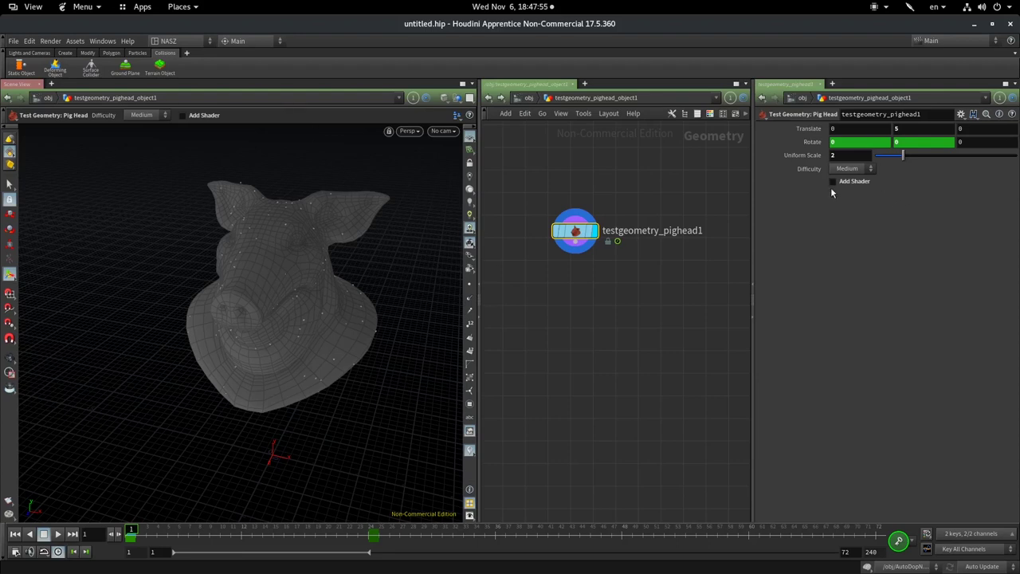
click(526, 97)
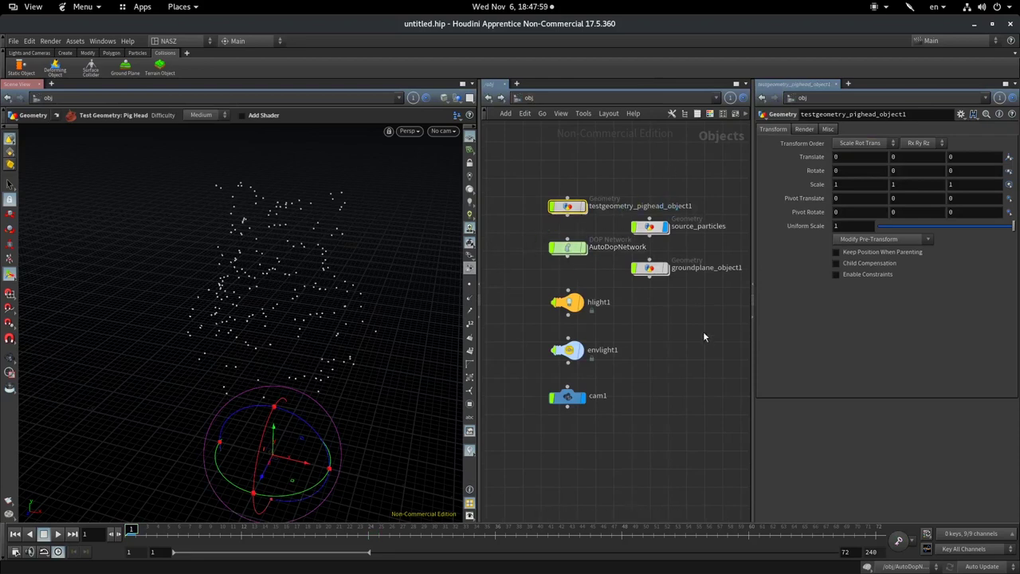
- Turn the groundplane_object1 display flag on, then off again
click(665, 274)
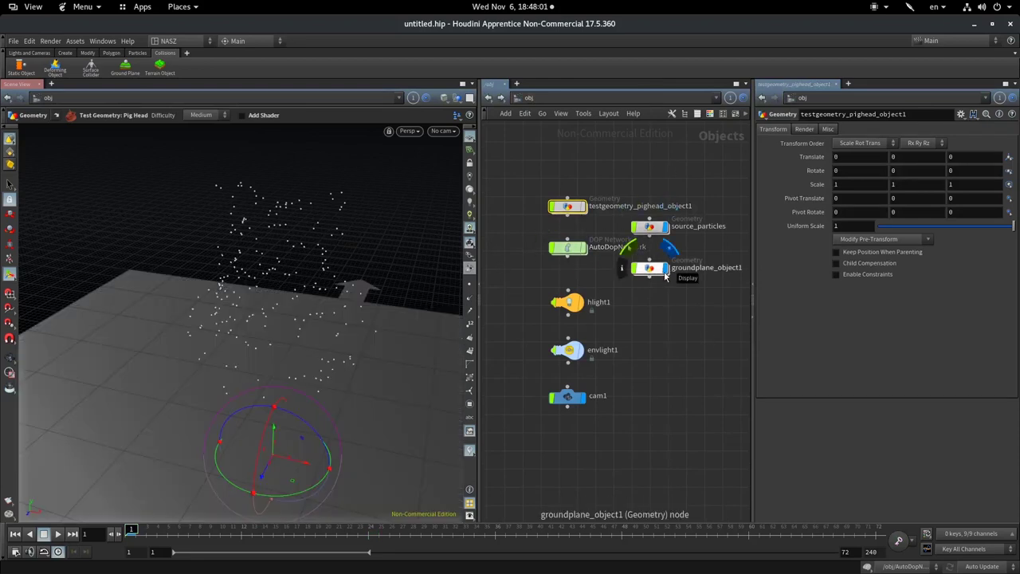
click(665, 274)
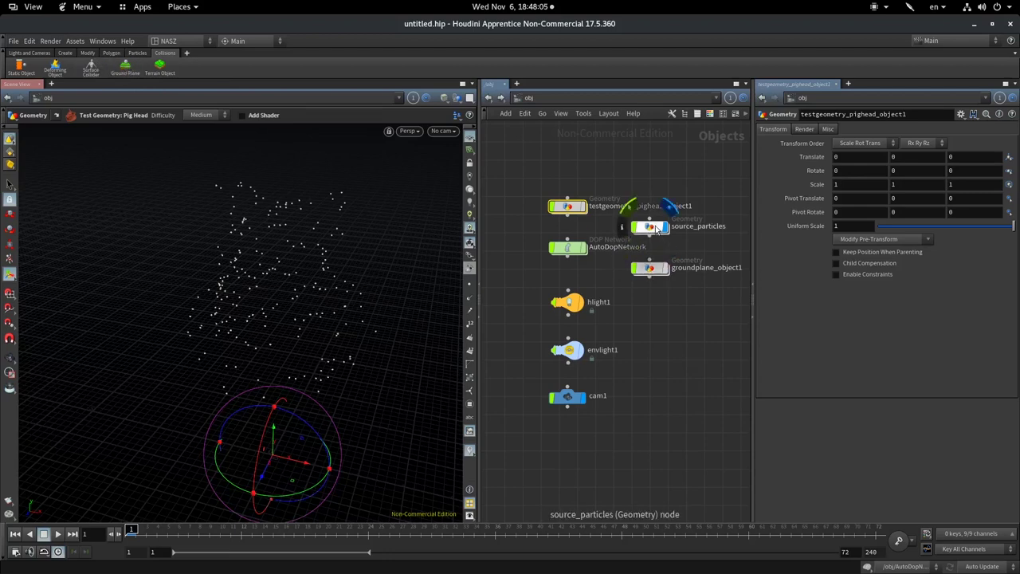
double_click(568, 247)
key(Escape)
mouse_move(315, 359)
mouse_down()
mouse_move(320, 310)
mouse_move(343, 295)
mouse_up()
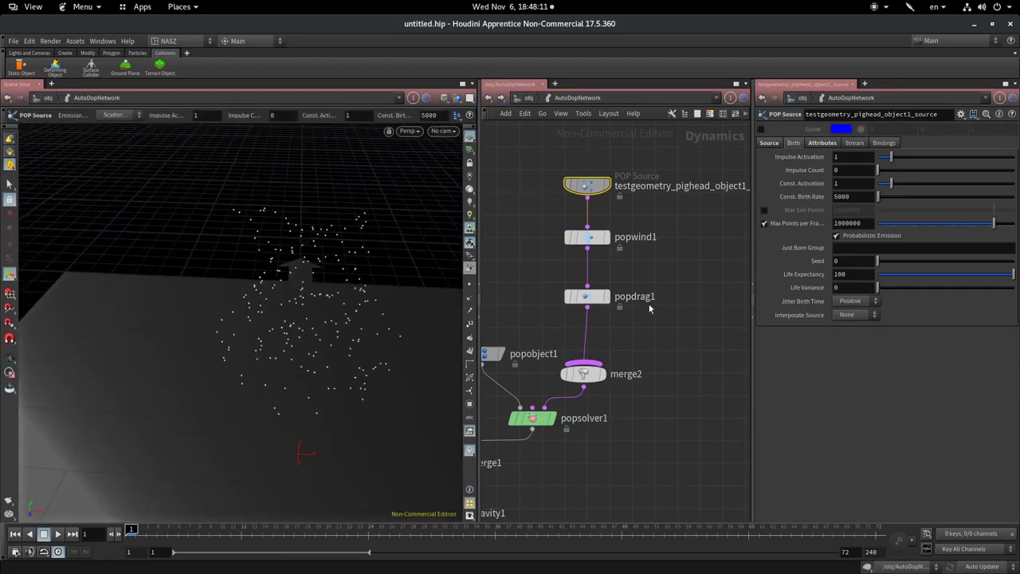
key(h)
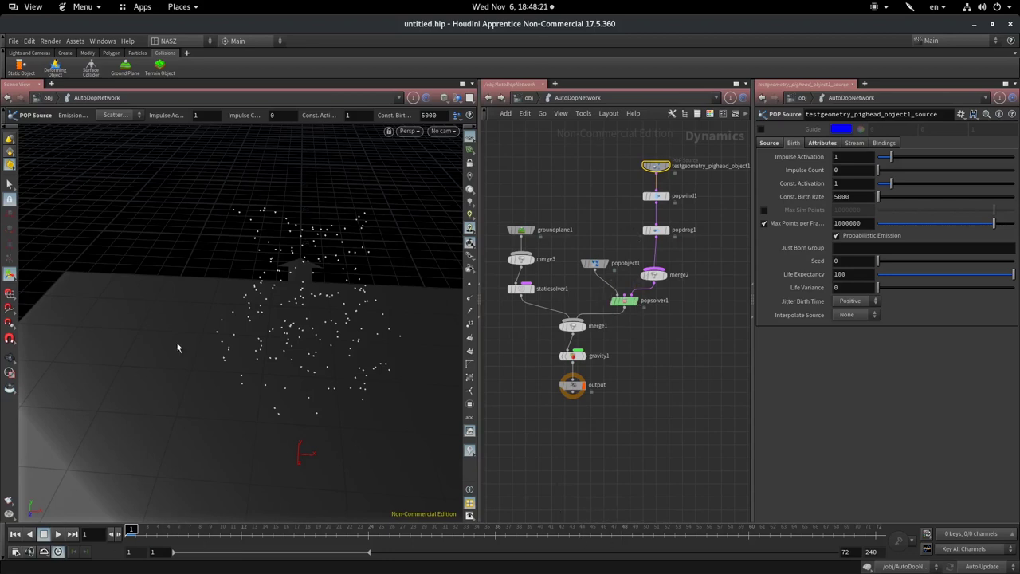
key(Escape)
drag(176, 344, 191, 346)
key(Return)
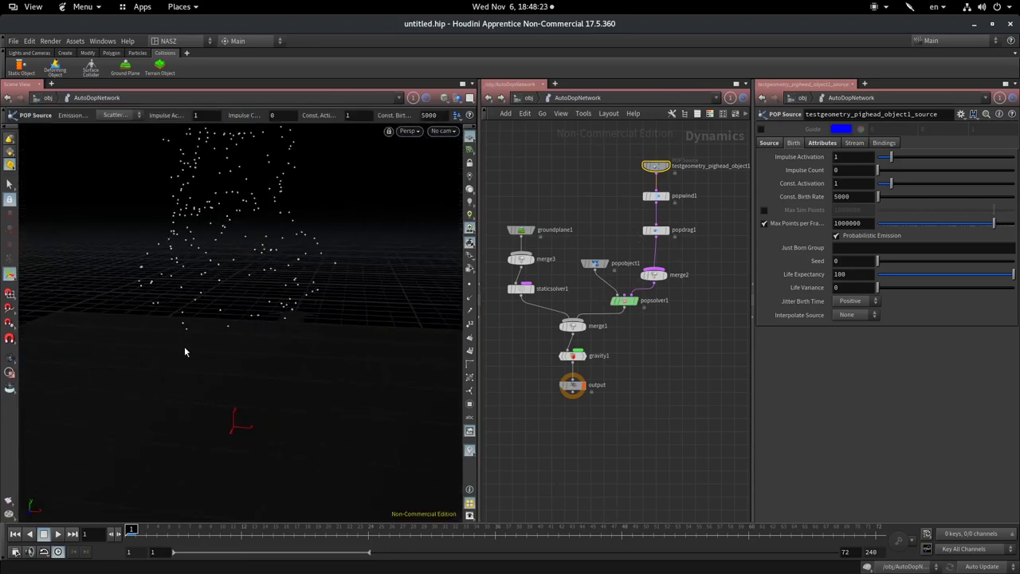
scroll(257, 239, down, 3)
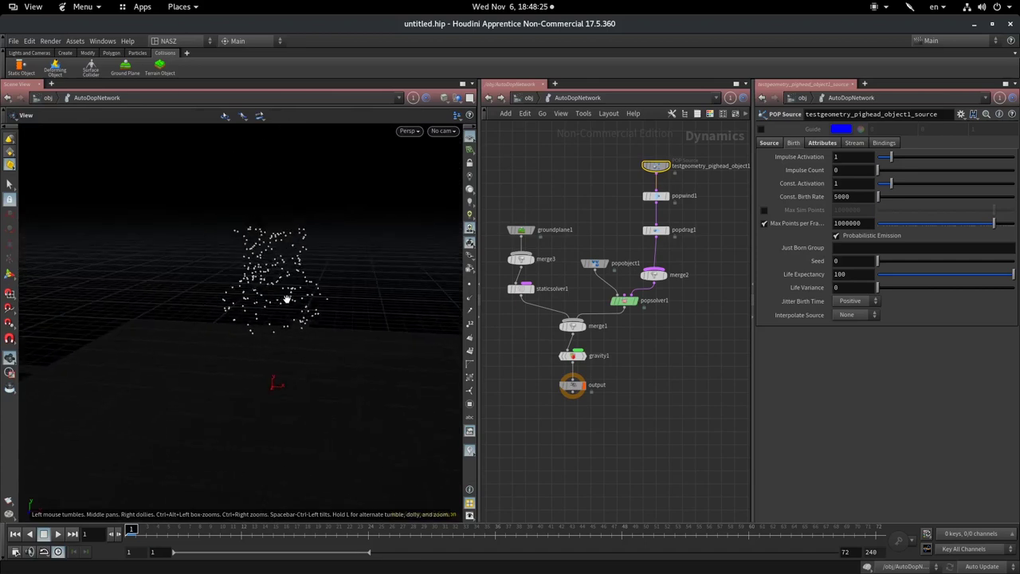
click(58, 533)
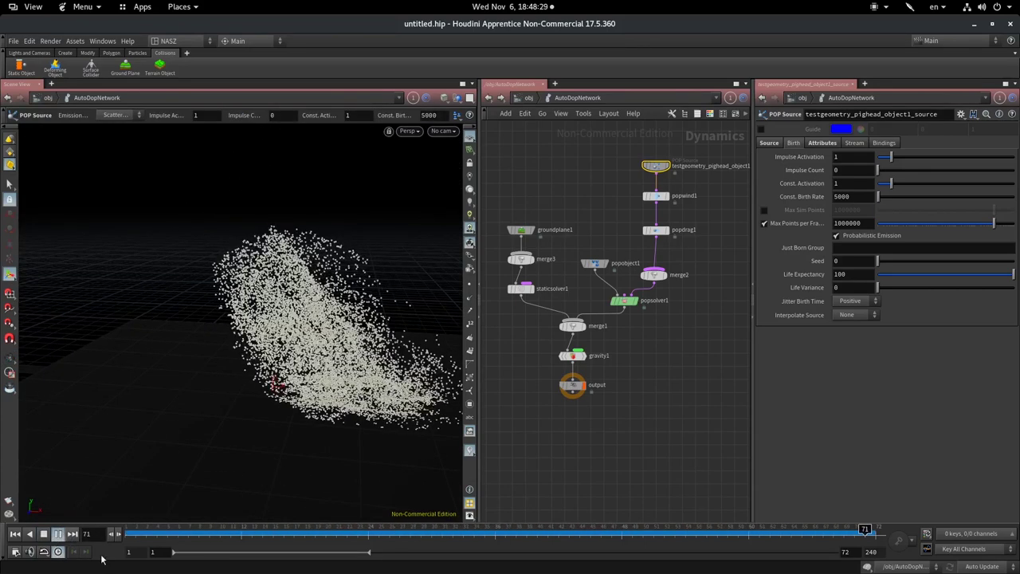
key(Escape)
key(Return)
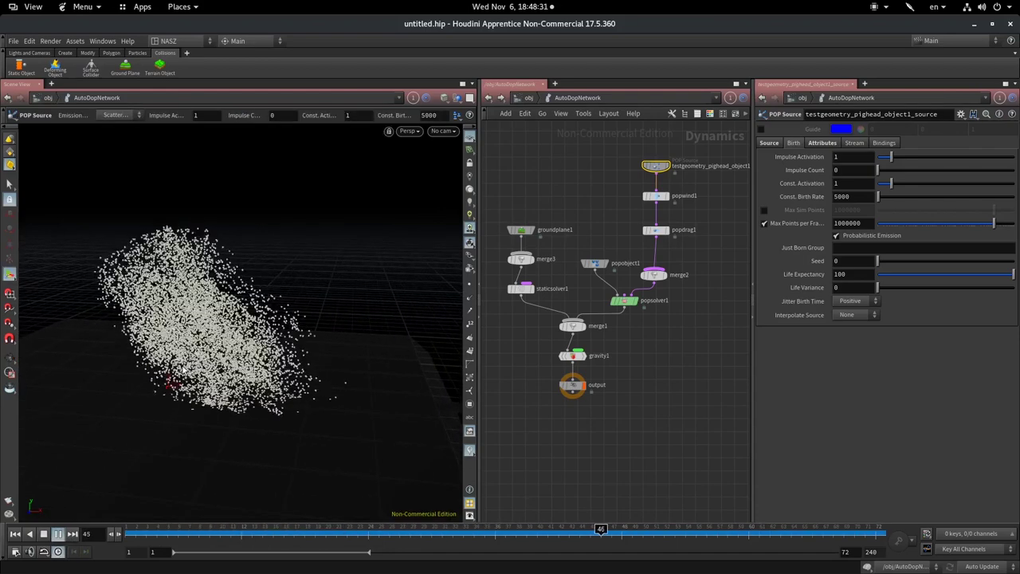
key(Escape)
key(Return)
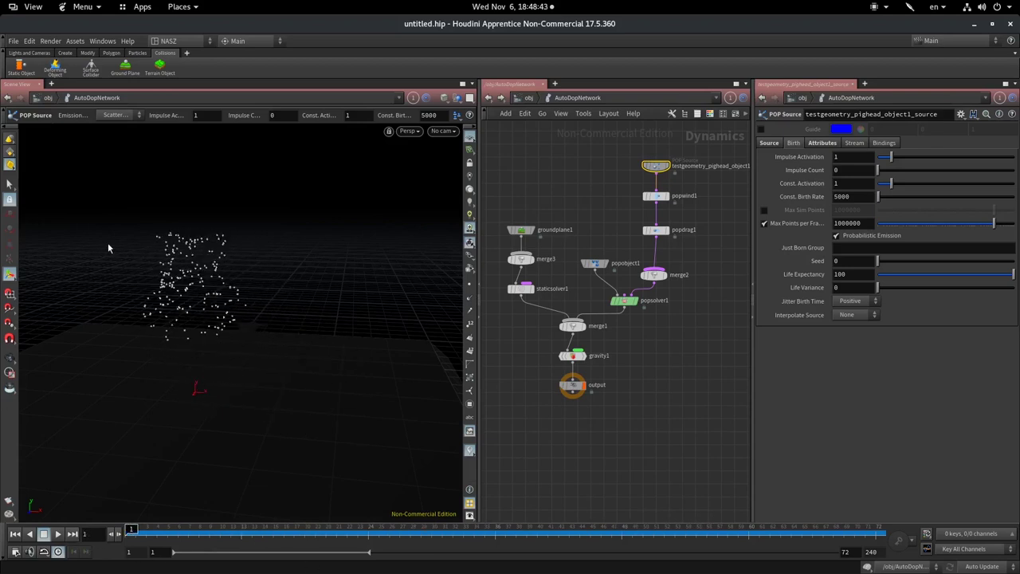
click(528, 97)
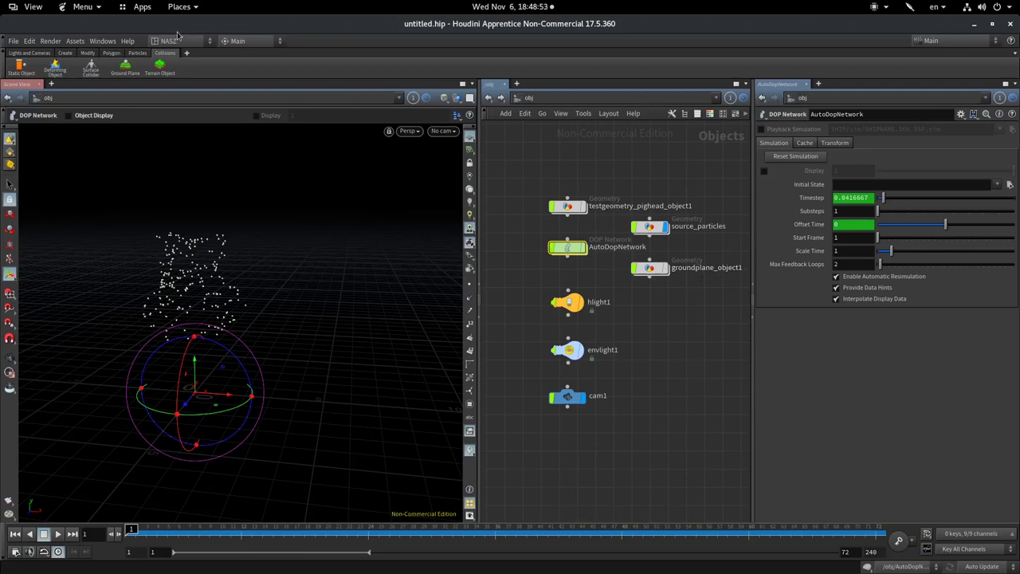
- Go inside source_particles and view import_source's Import from DOPs settings
mouse_move(649, 227)
scroll(638, 227, up, 5)
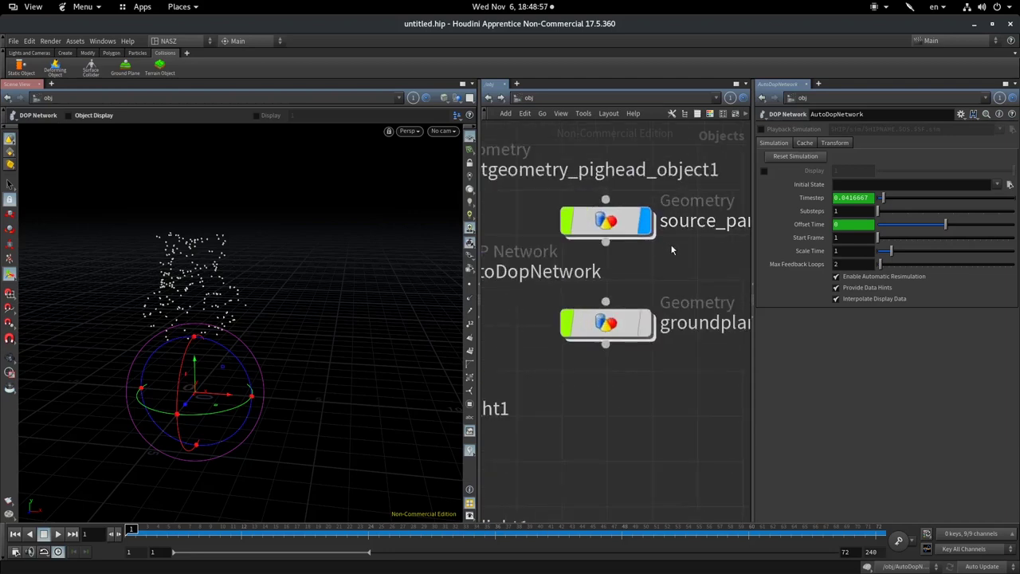
middle_drag(582, 267, 616, 266)
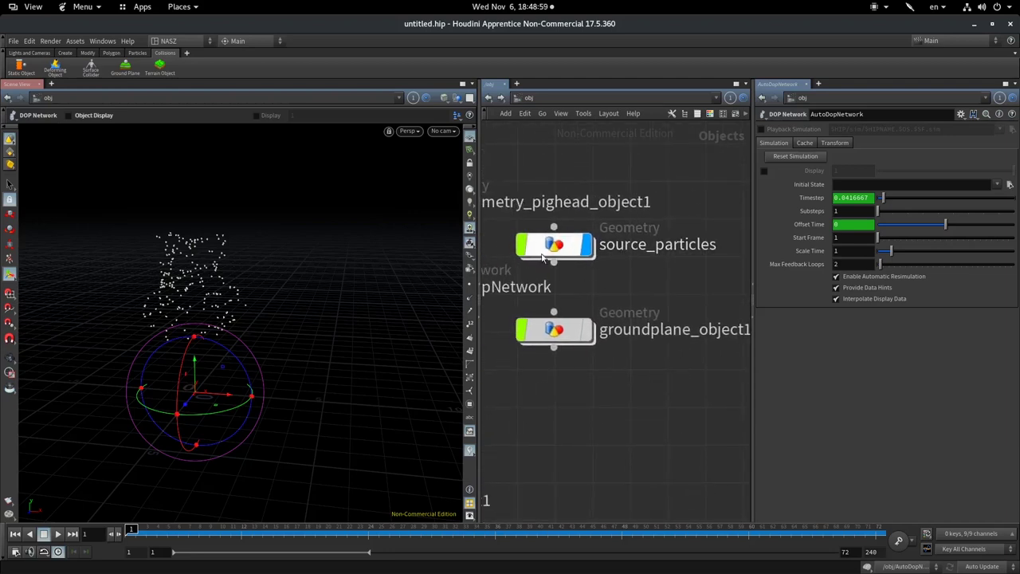
double_click(569, 249)
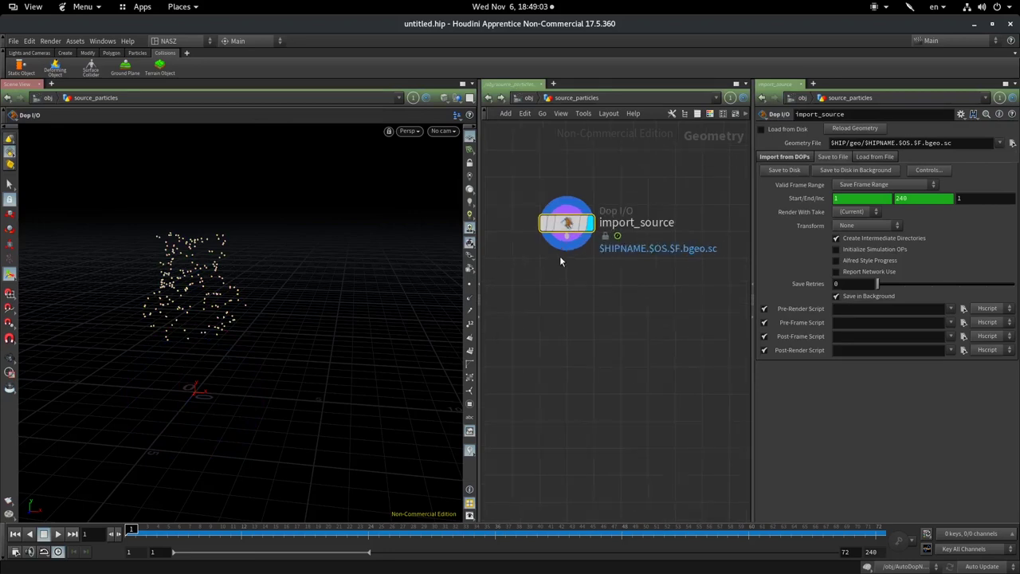
scroll(582, 268, up, 3)
middle_drag(583, 268, 570, 320)
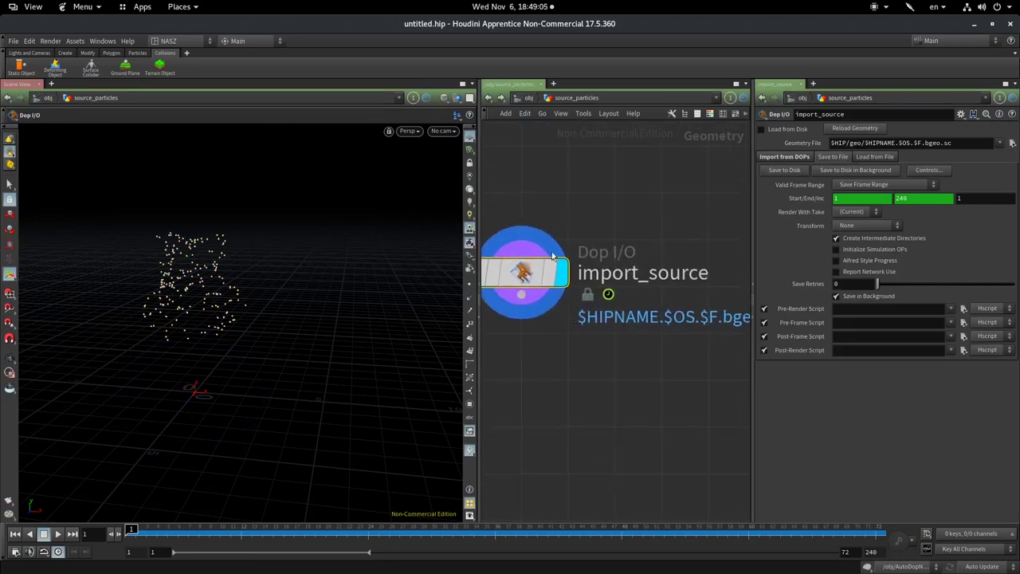
scroll(578, 286, down, 2)
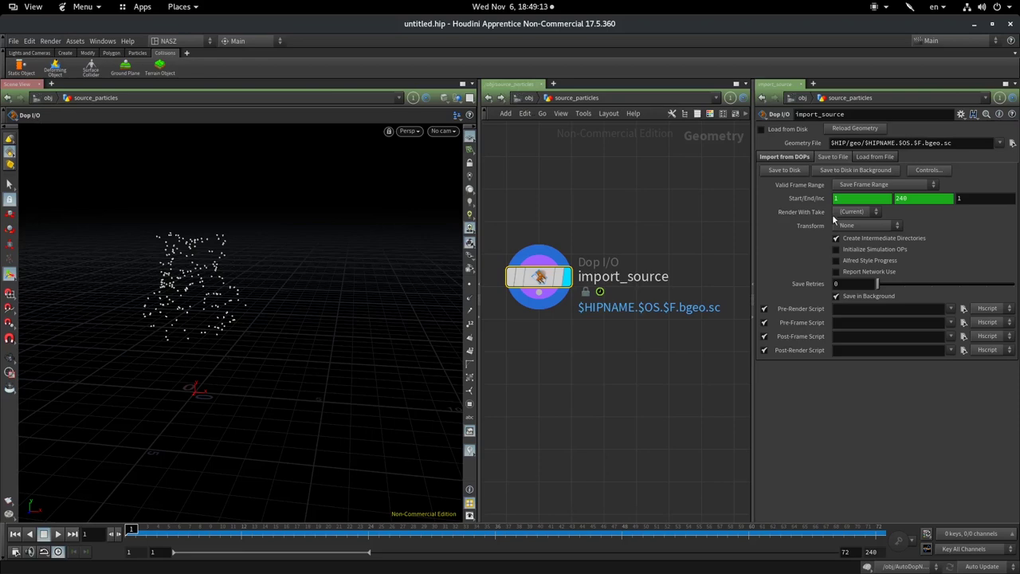
click(787, 157)
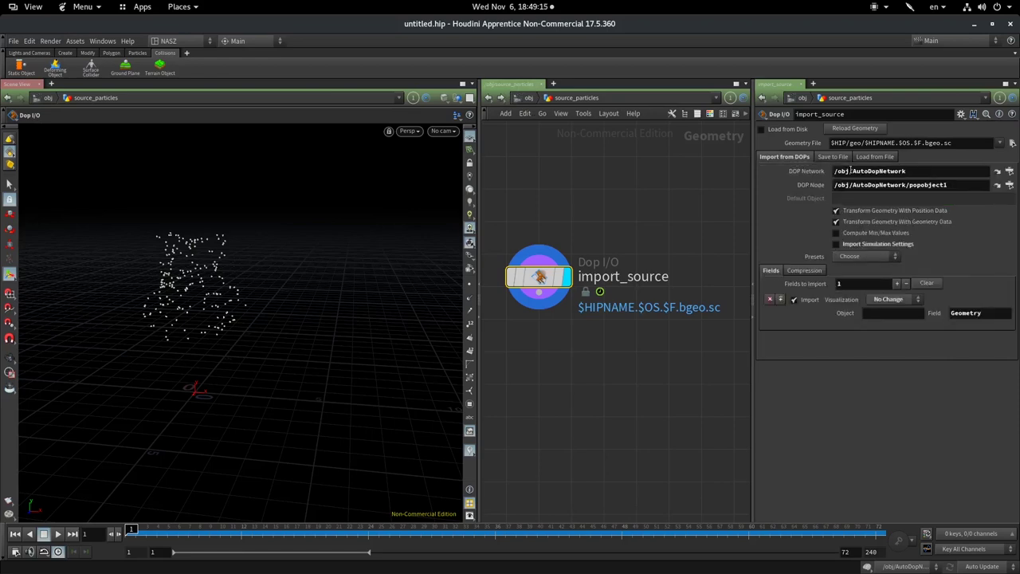
- Check that the DOP Node path points to popobject1, then enter AutoDopNetwork
click(528, 98)
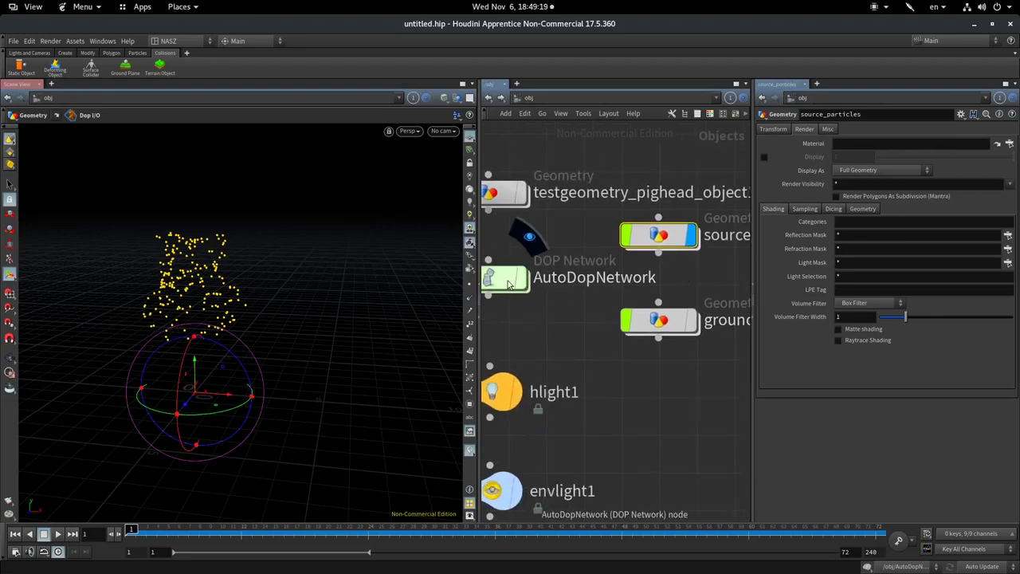
double_click(668, 235)
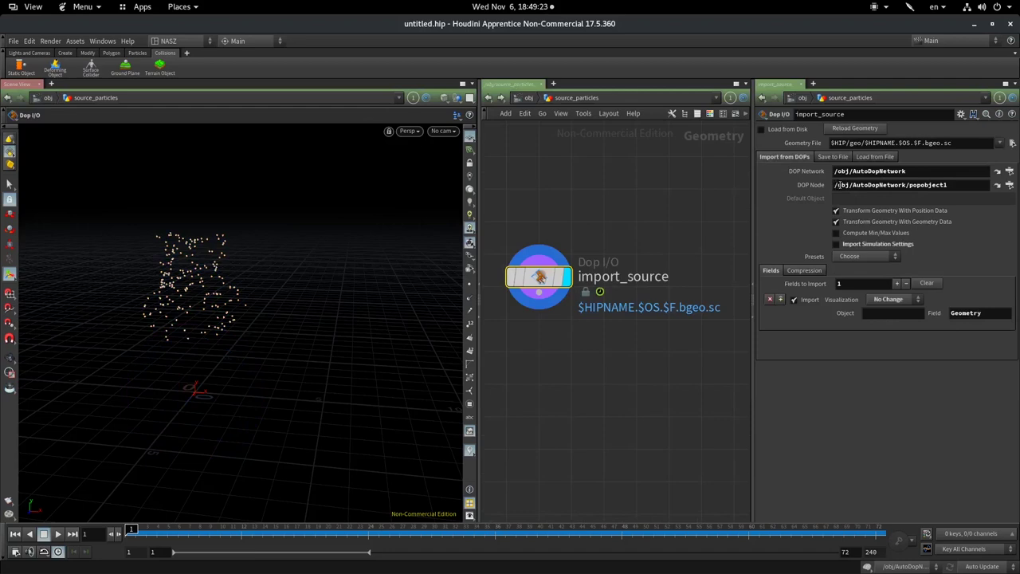
double_click(911, 185)
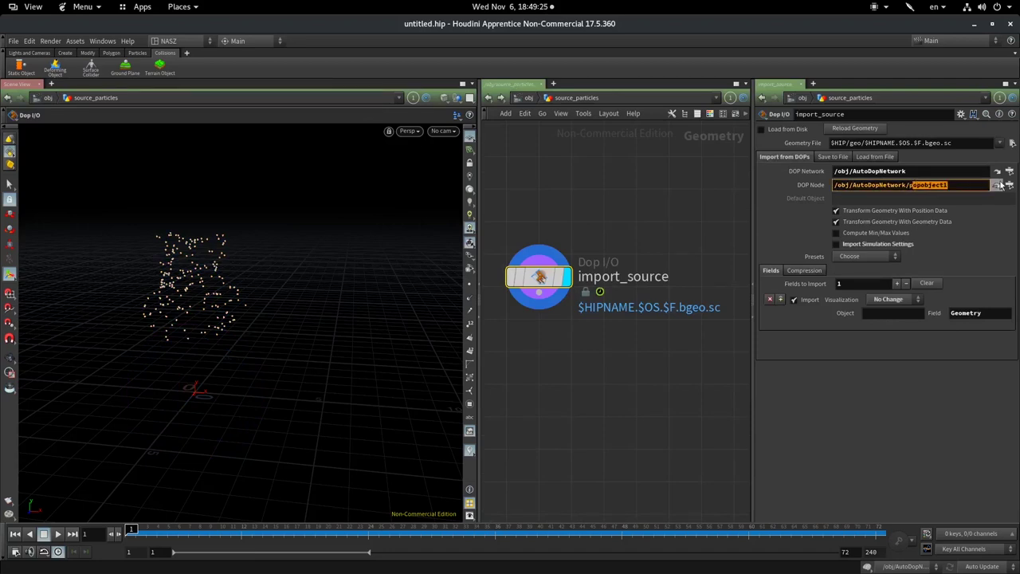
click(529, 97)
double_click(514, 282)
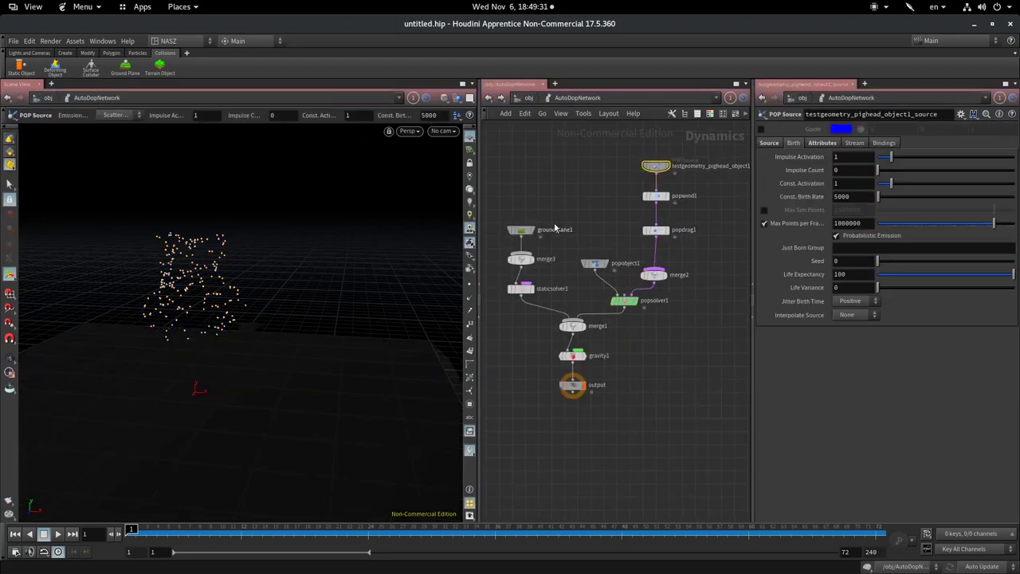
mouse_move(594, 264)
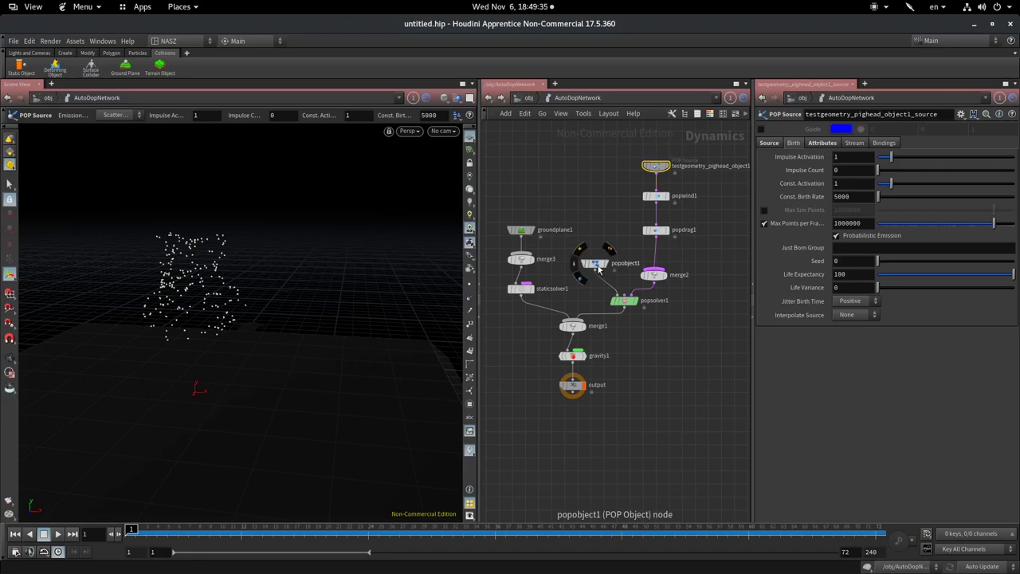
- Go back inside source_particles and play the imported particle simulation through to frame 72
scroll(604, 279, up, 5)
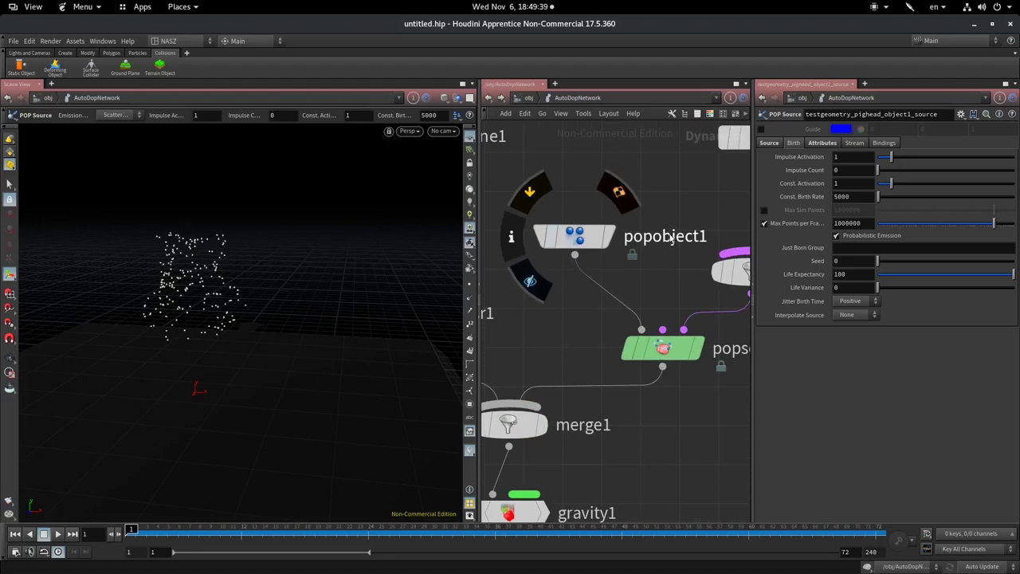
key(u)
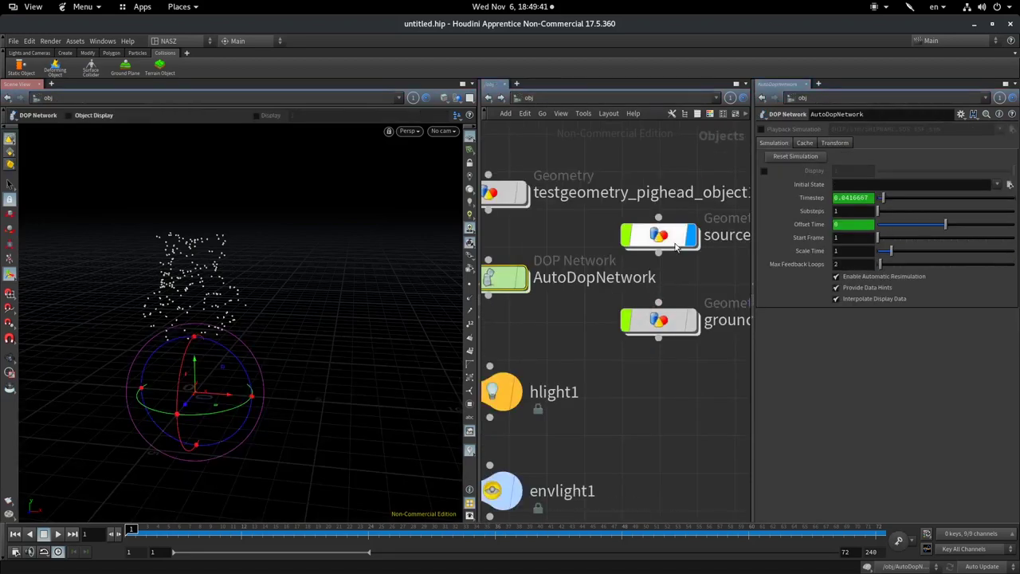
double_click(676, 247)
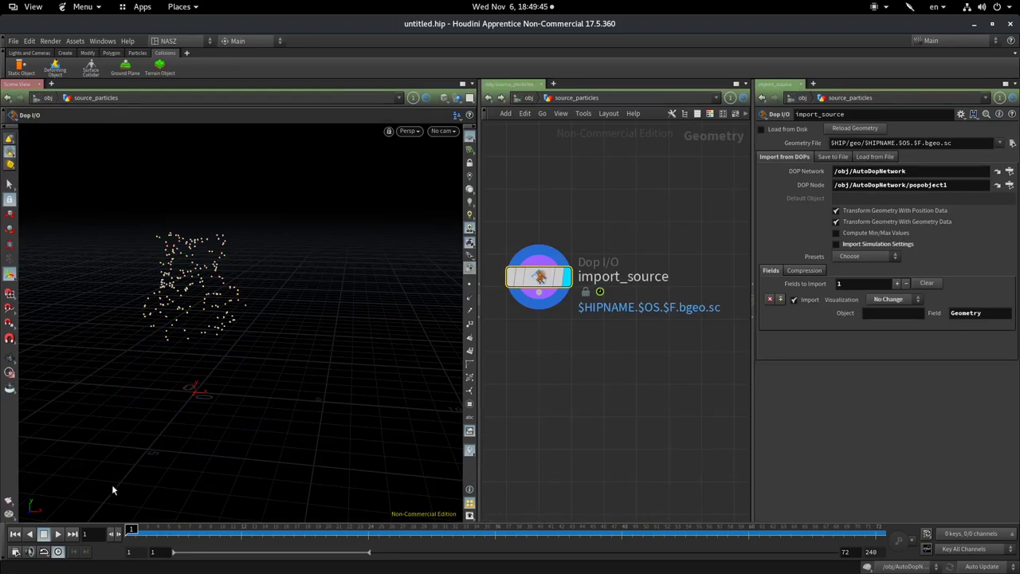
mouse_move(134, 528)
mouse_down()
mouse_move(494, 527)
mouse_move(132, 527)
mouse_up()
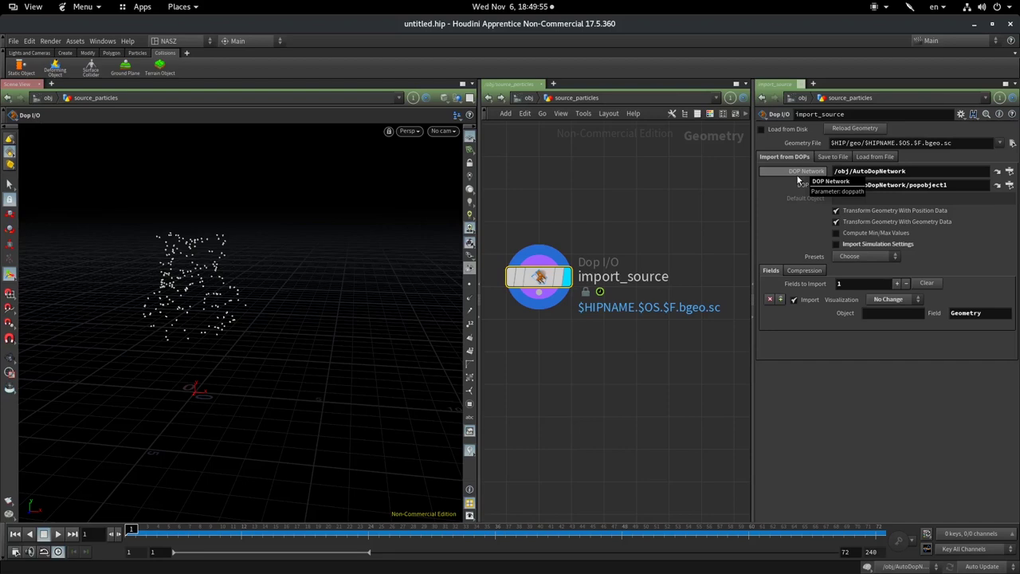
key(Up)
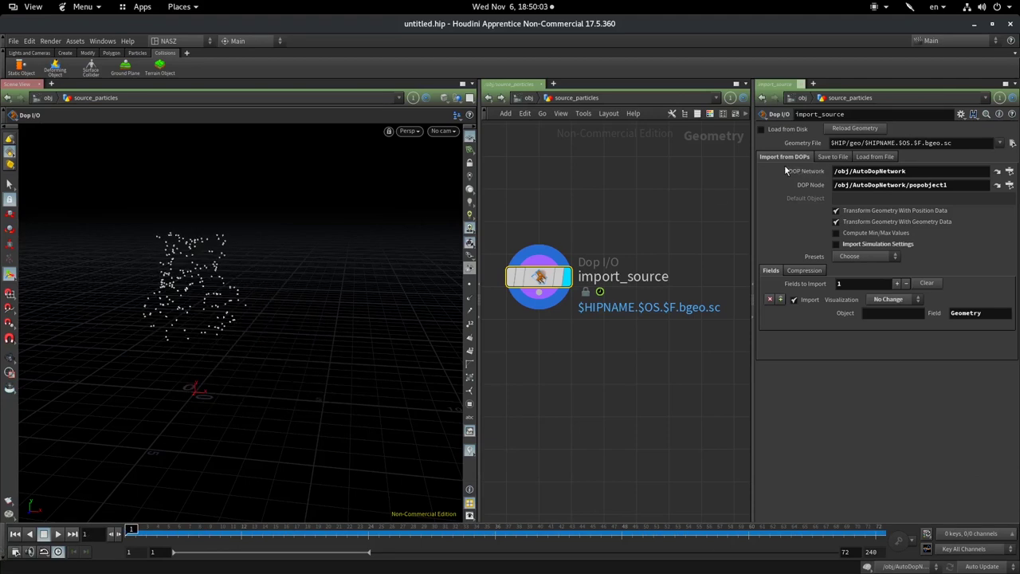
drag(833, 526, 876, 527)
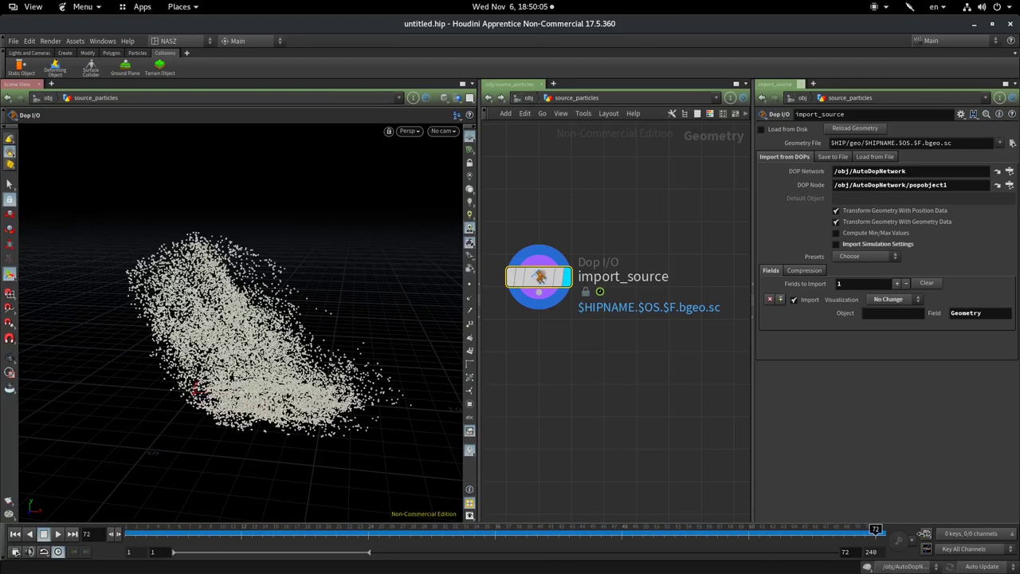
- View import_source's node info, go up to /obj, rewind playback to frame 1, and select AutoDopNetwork
middle_click(548, 284)
click(528, 97)
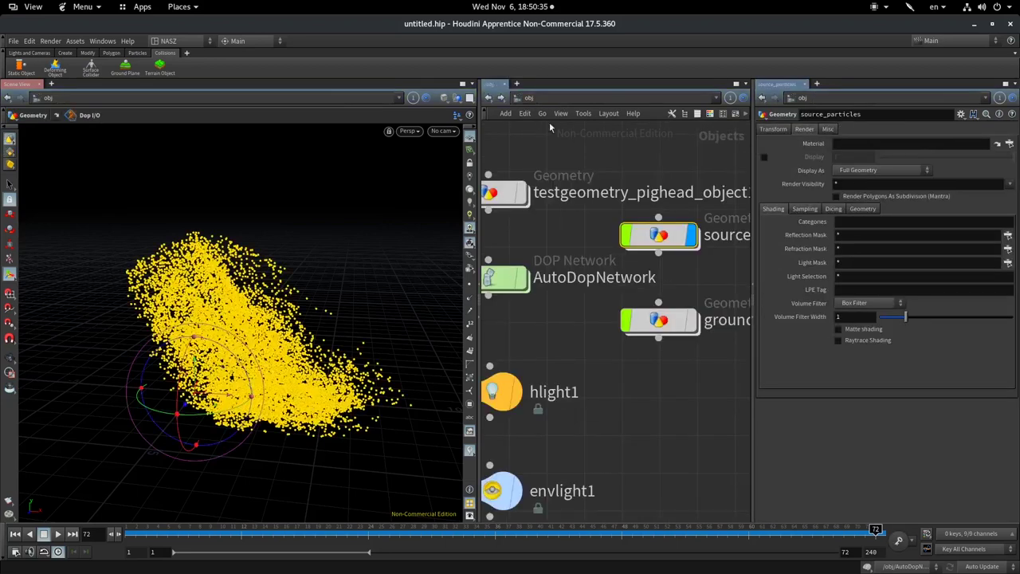
click(139, 532)
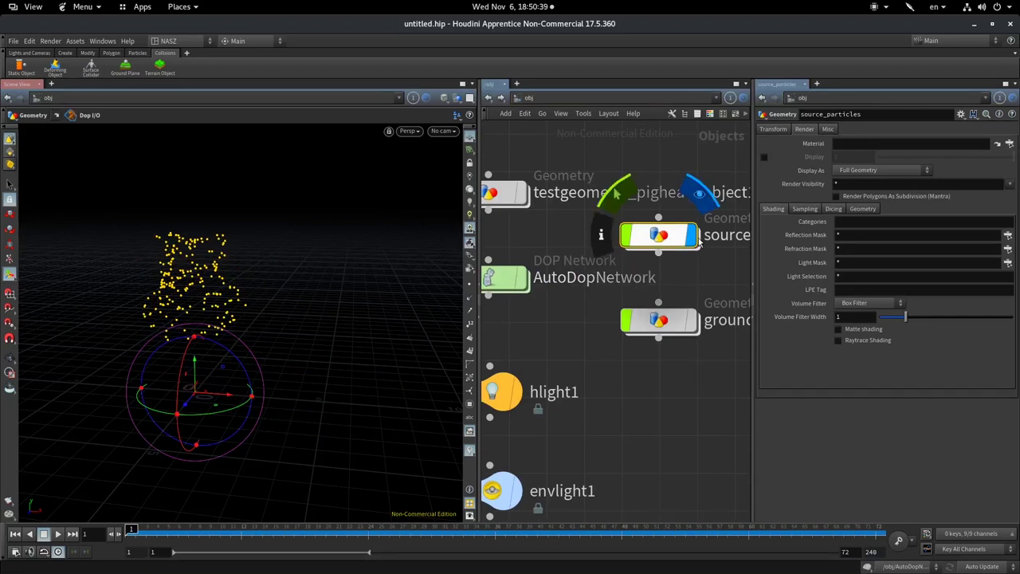
click(498, 281)
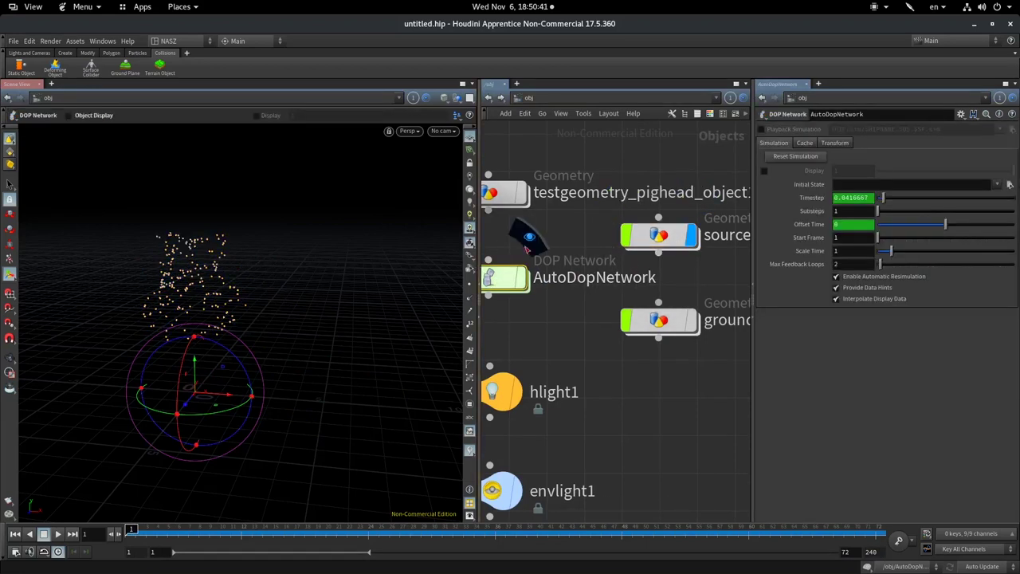
- In AutoDopNetwork, set the POP Source Const. Birth Rate to 1000000 and orbit to inspect the denser head
double_click(497, 278)
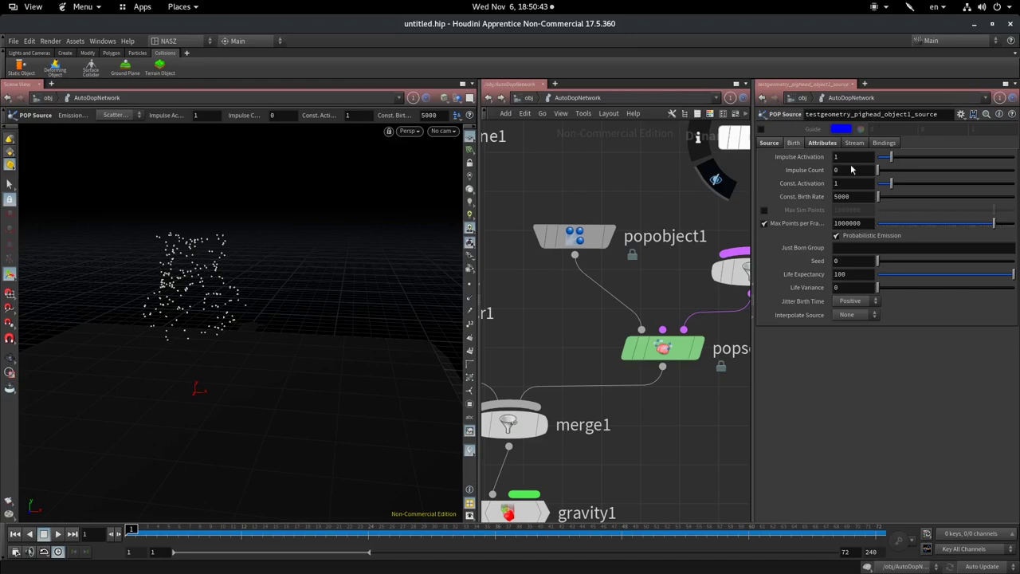
click(836, 196)
text(1000000)
key(Return)
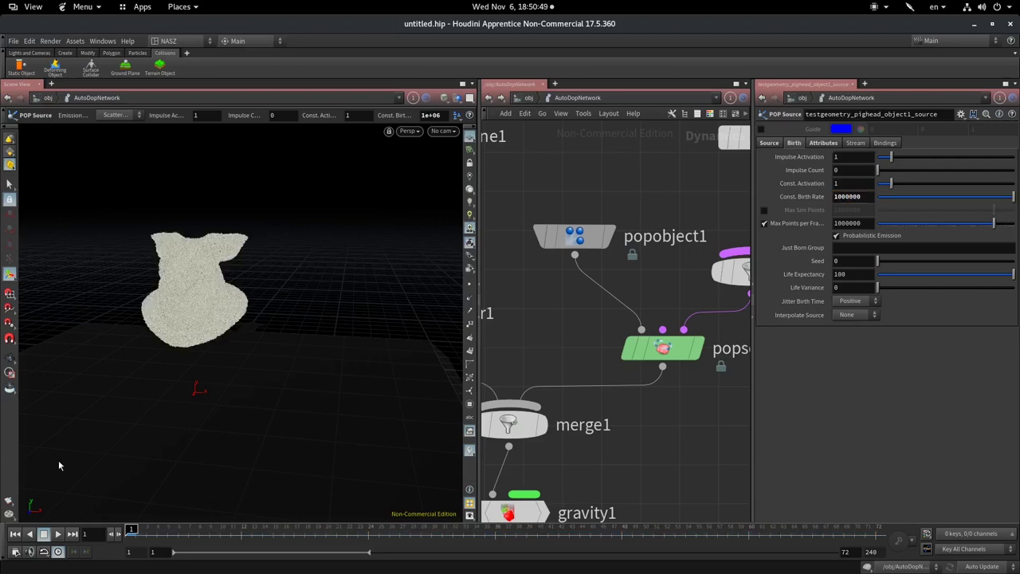
key(Escape)
drag(273, 311, 234, 289)
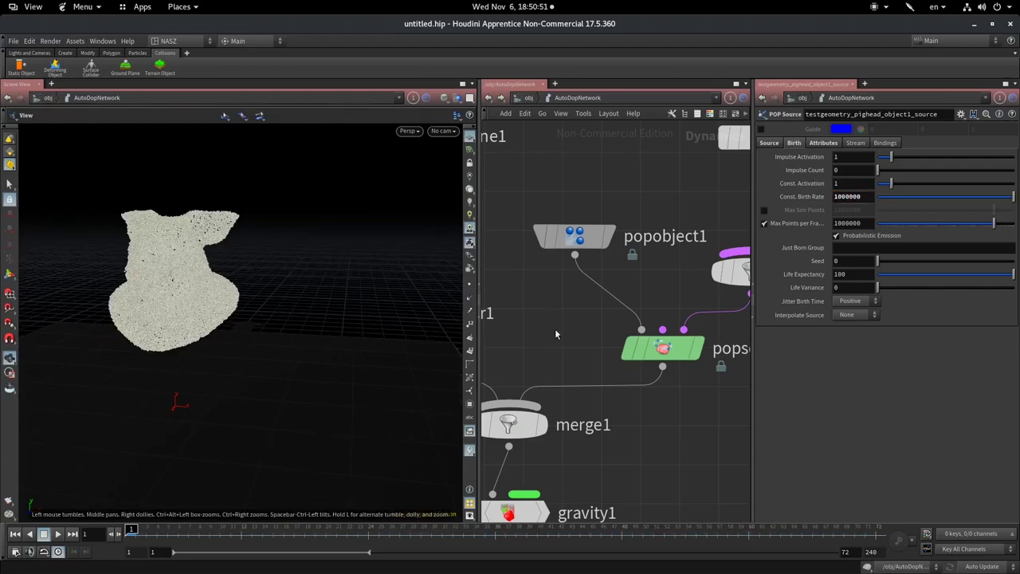
scroll(535, 276, down, 5)
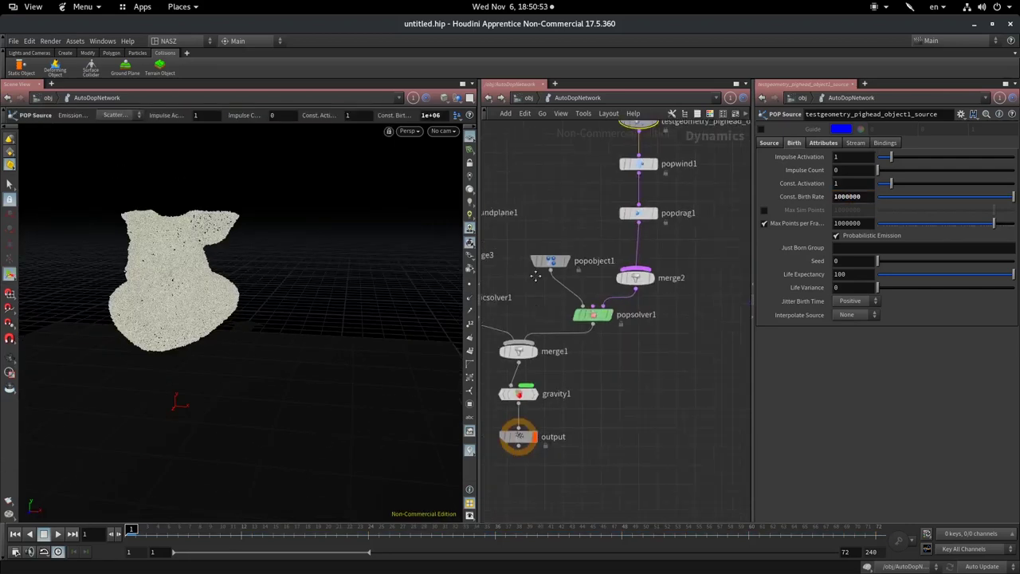
middle_drag(536, 276, 546, 185)
middle_click(534, 345)
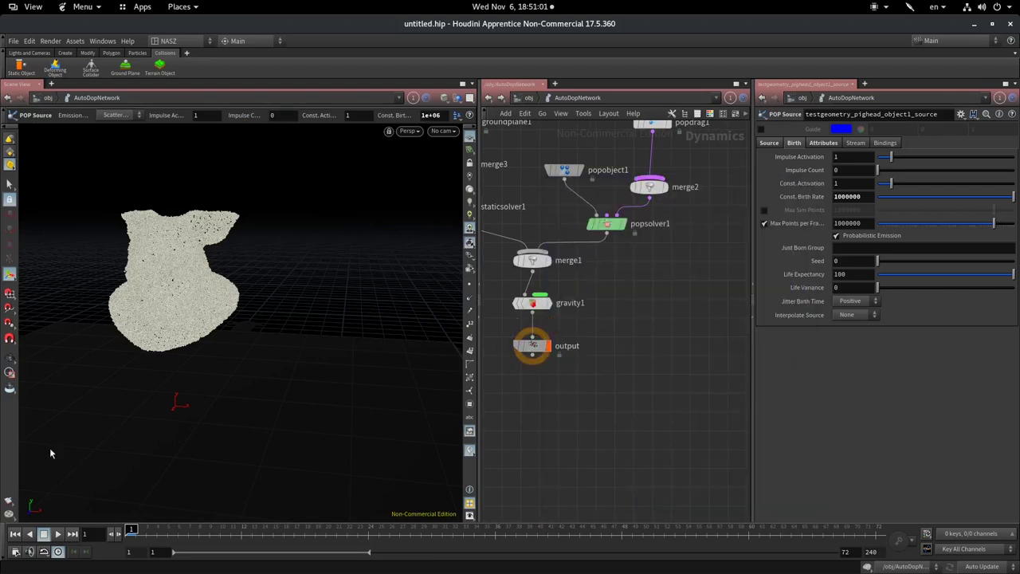
drag(378, 291, 412, 295)
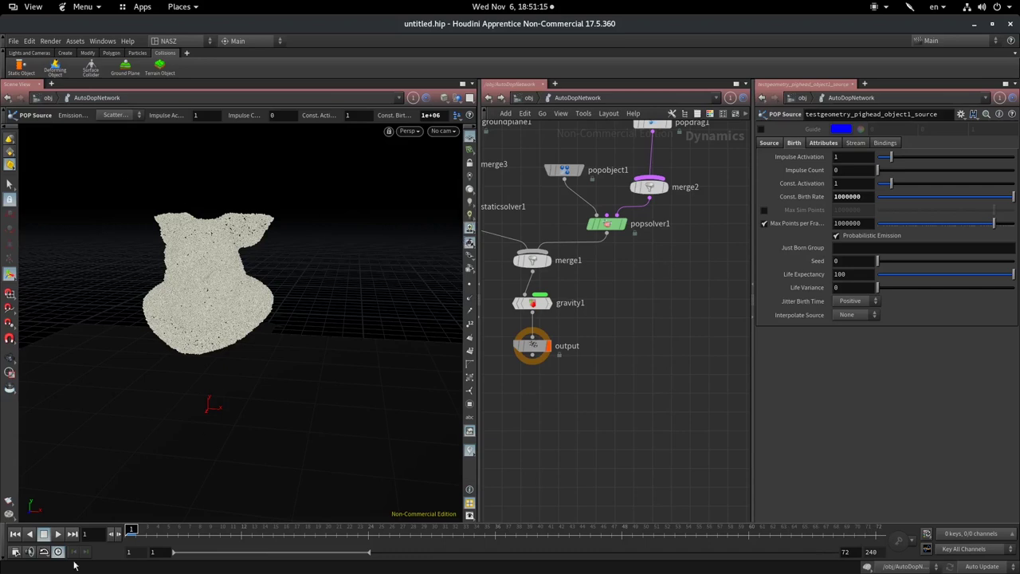
click(529, 98)
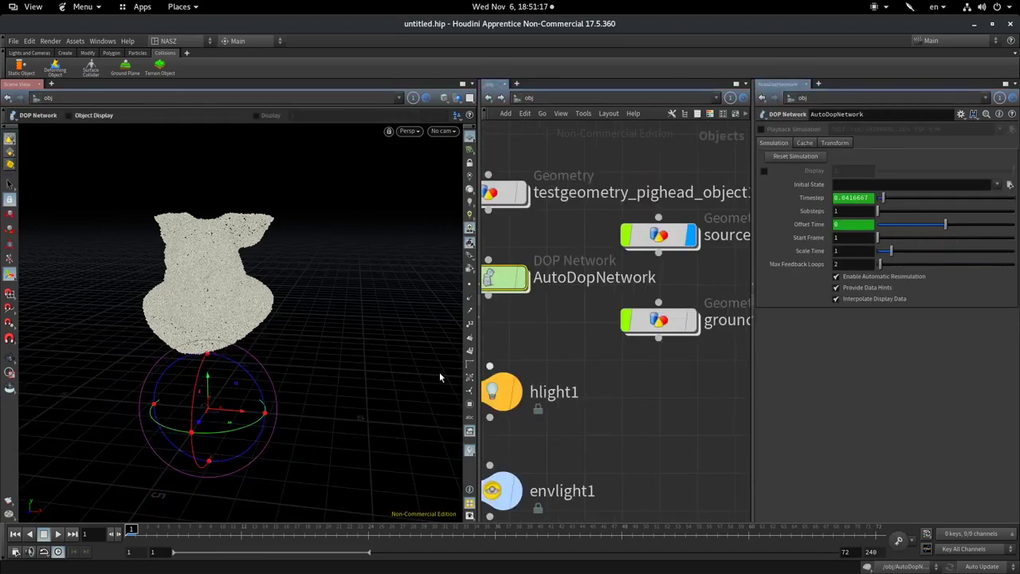
mouse_move(660, 236)
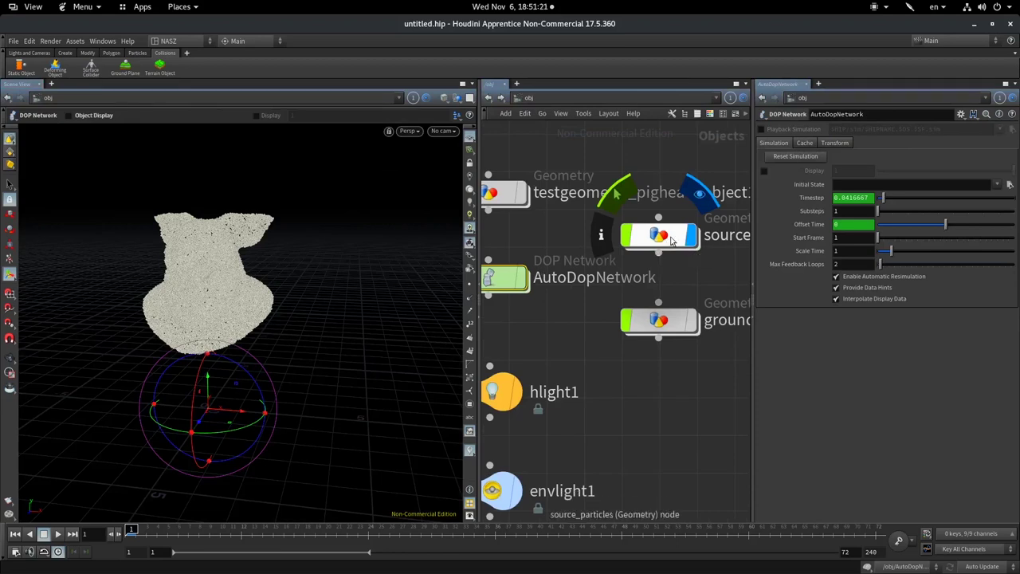
- On import_source's Save to File tab, delete the End channel, set End to 72, and enable Initialize Simulation OPs
double_click(672, 237)
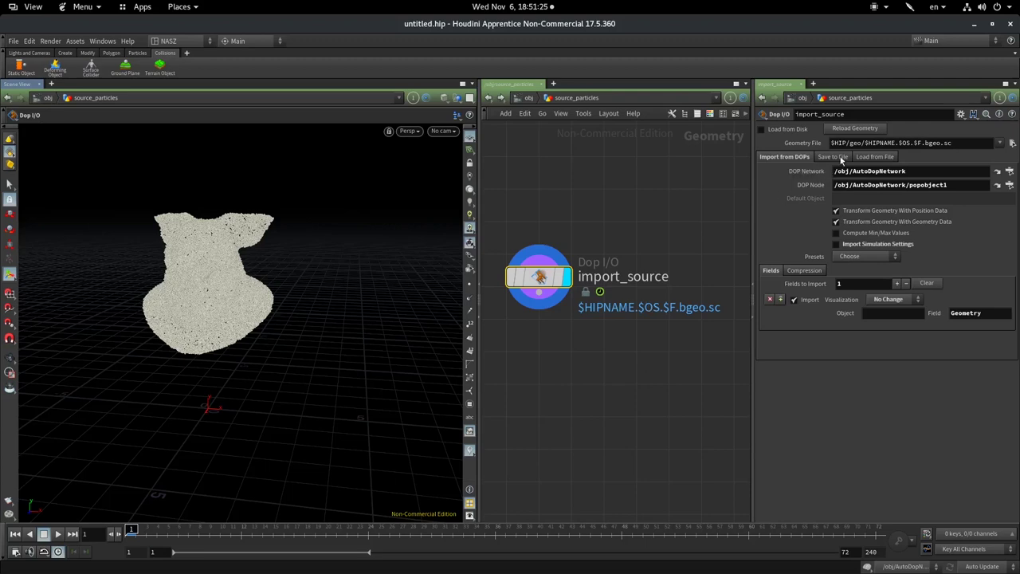
click(829, 157)
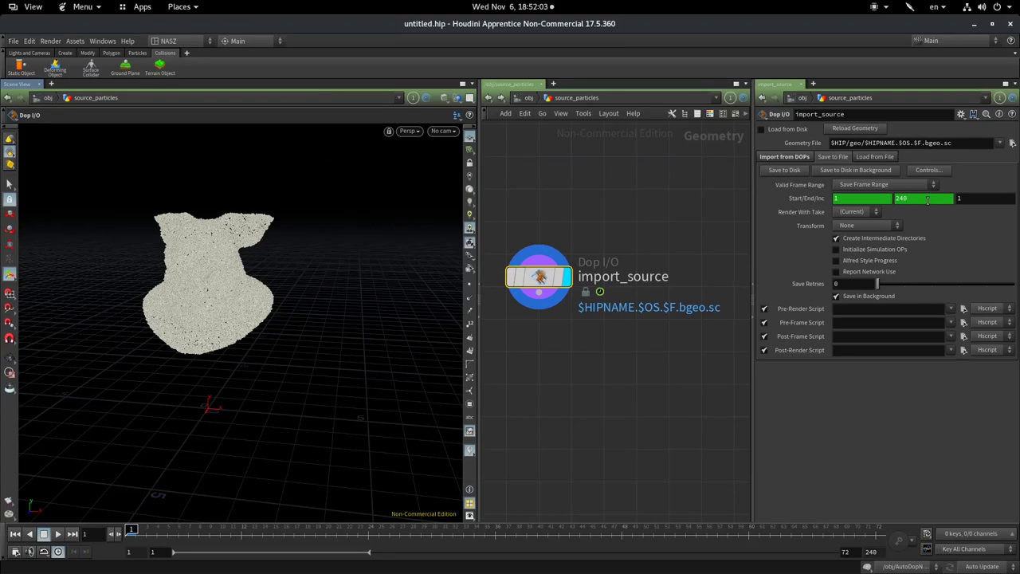
right_click(927, 200)
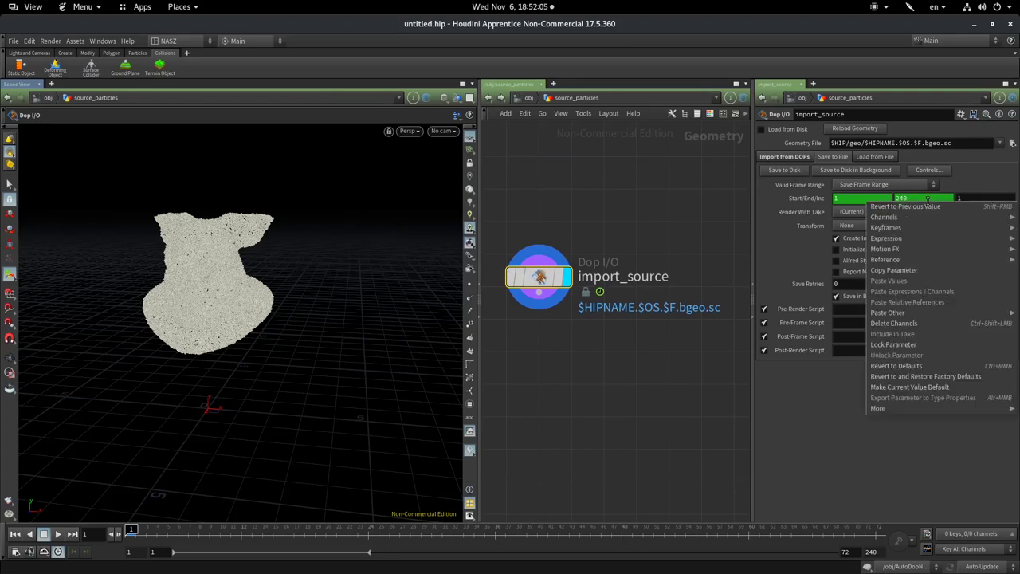
click(898, 323)
click(910, 200)
text(72)
key(Return)
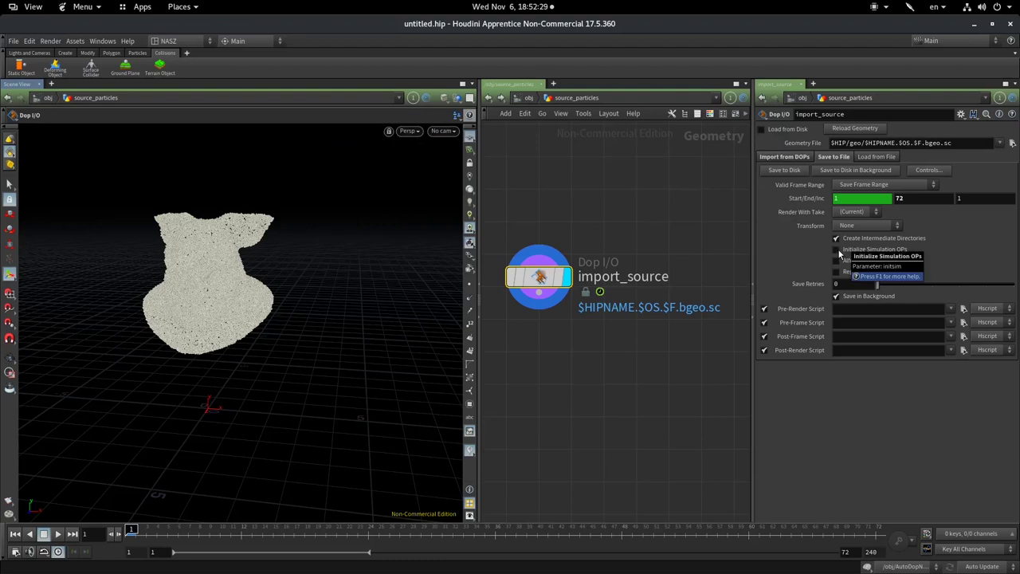
click(837, 250)
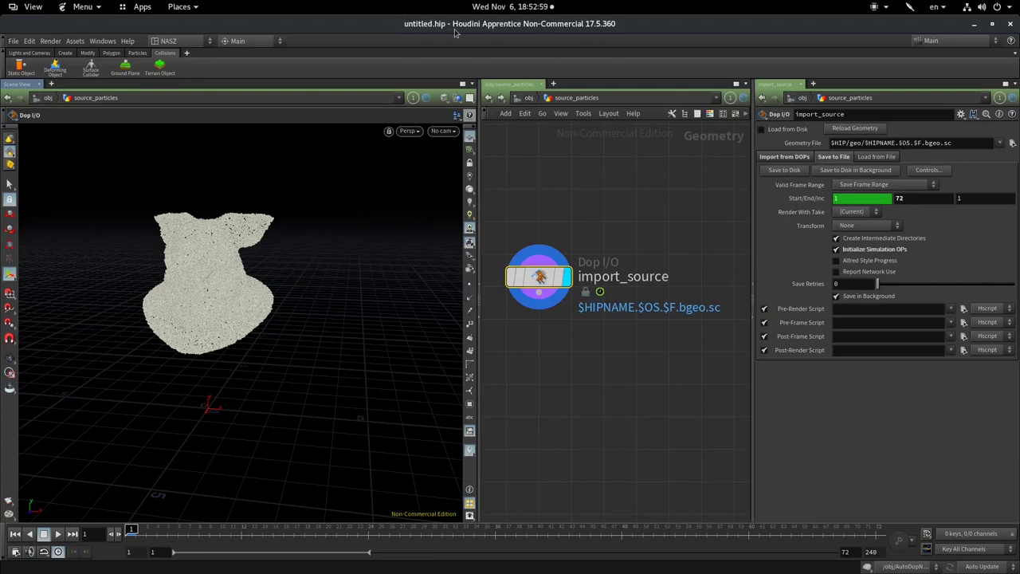
- Save the scene as Test.hipnc in DATA/802301/W10/Particles2
click(12, 42)
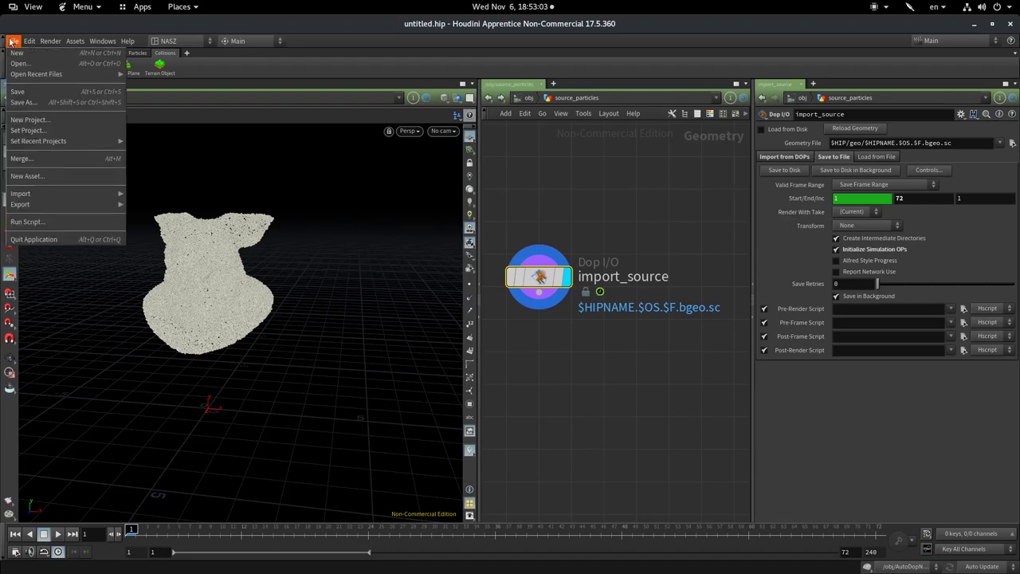
click(59, 104)
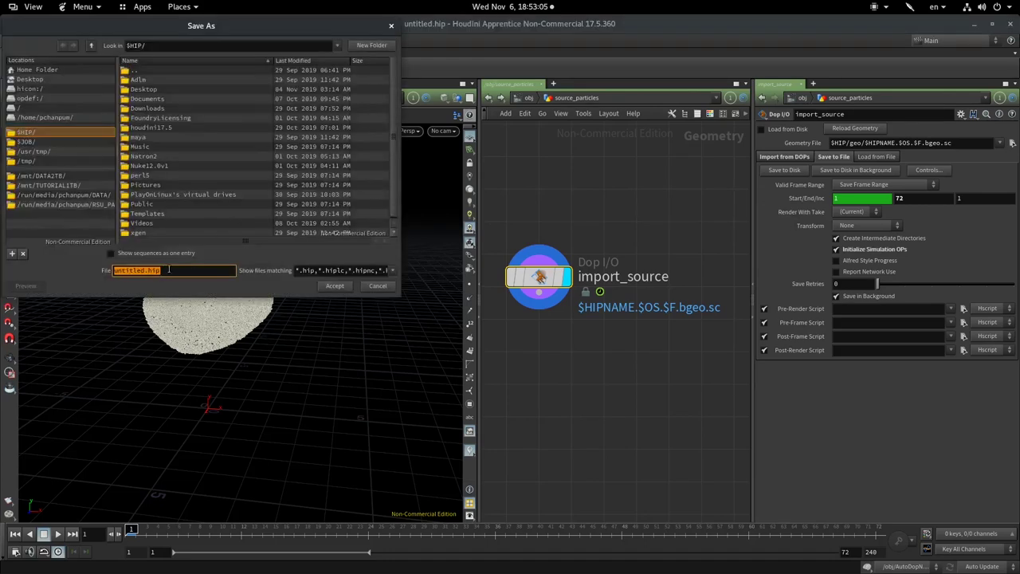
click(60, 195)
double_click(160, 92)
double_click(184, 116)
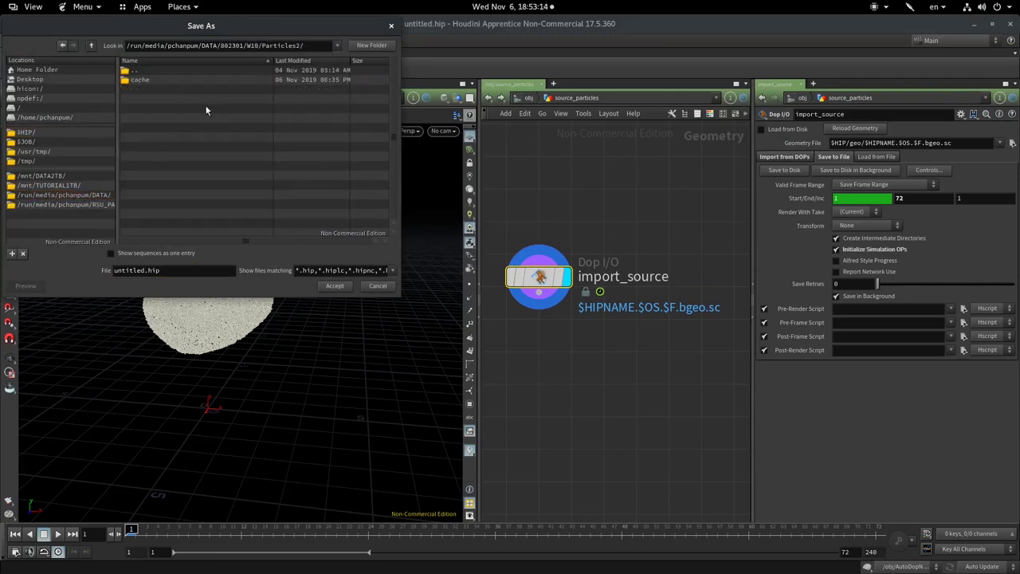
click(137, 271)
double_click(144, 270)
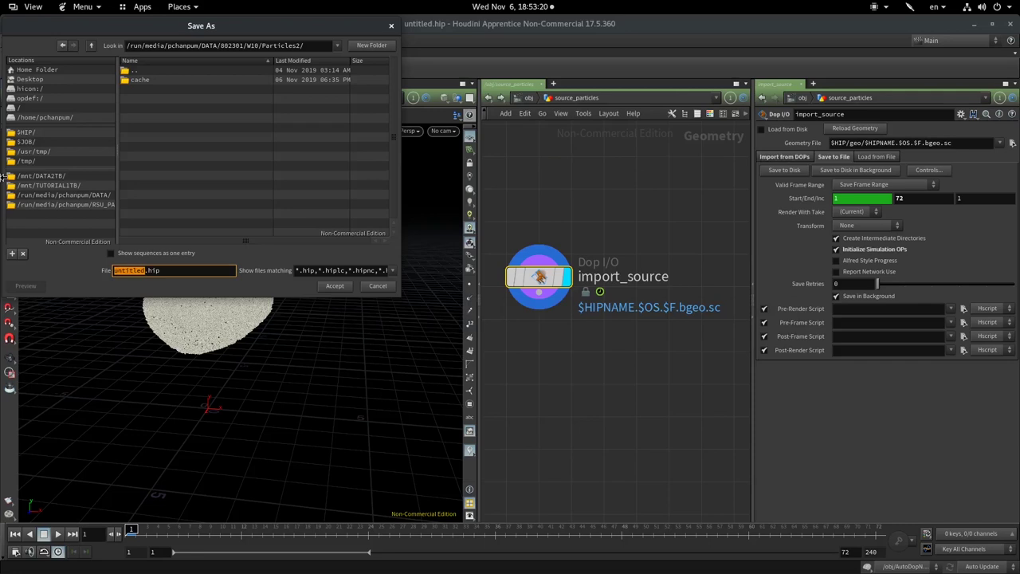
text(Test)
key(Return)
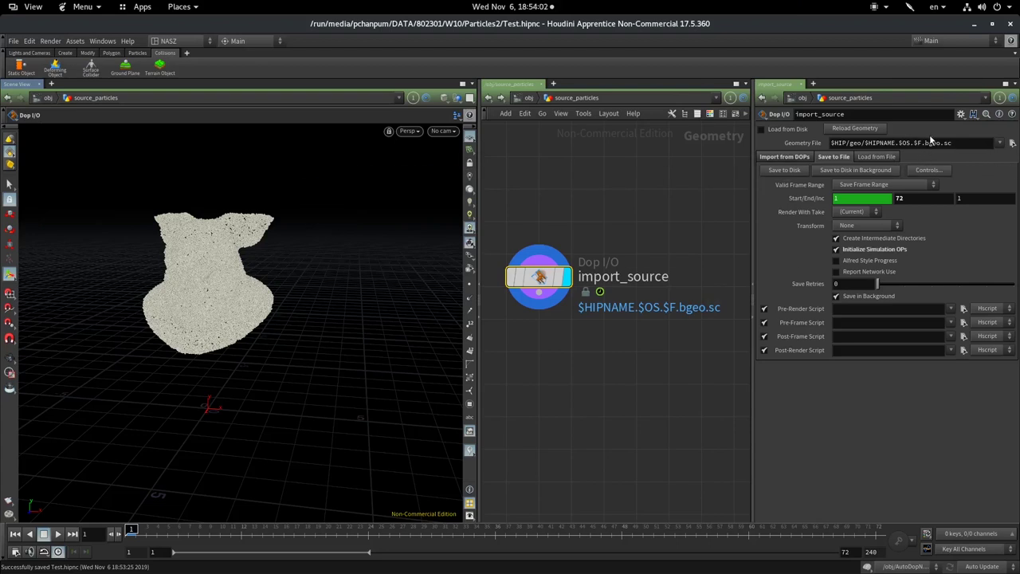
double_click(927, 143)
- Open the Geometry File chooser and browse to DATA/802301/W10/Particles2
double_click(948, 142)
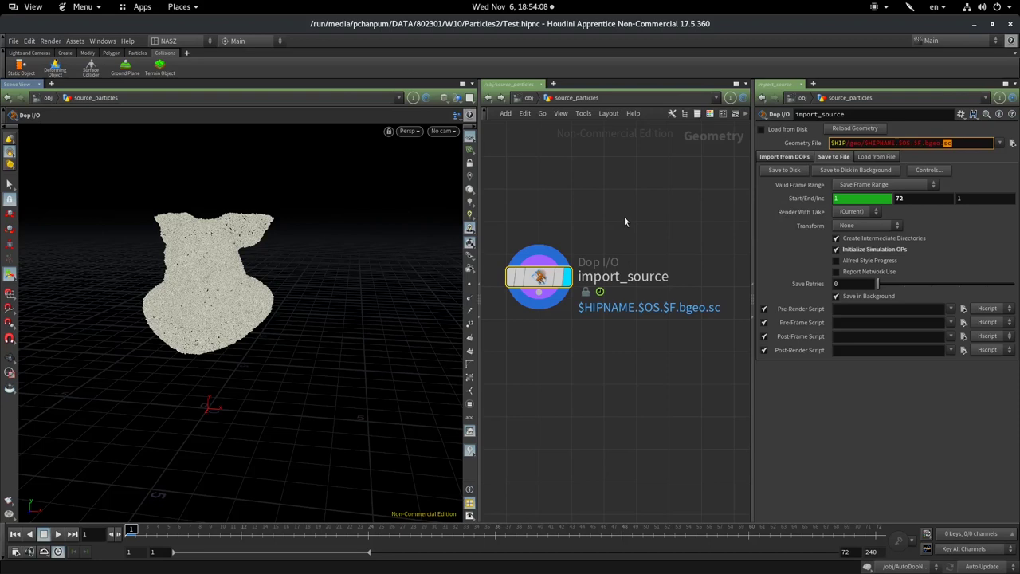
middle_drag(624, 221, 623, 177)
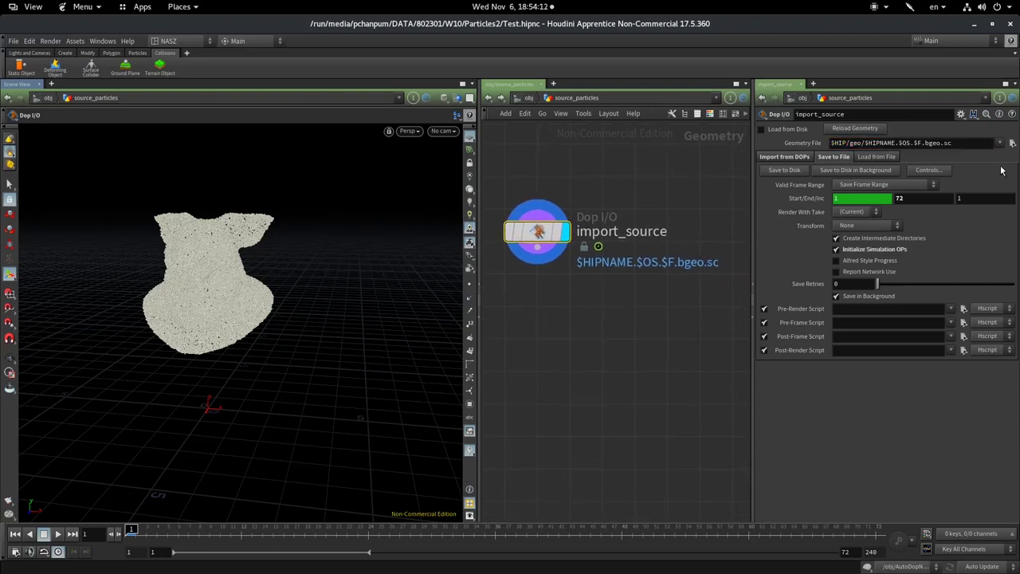
click(1012, 143)
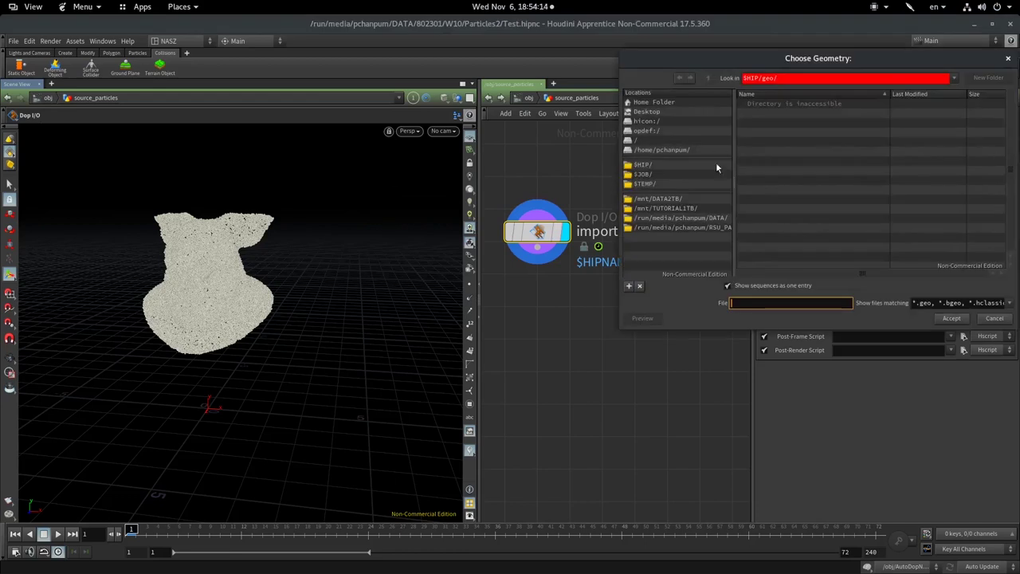
click(691, 217)
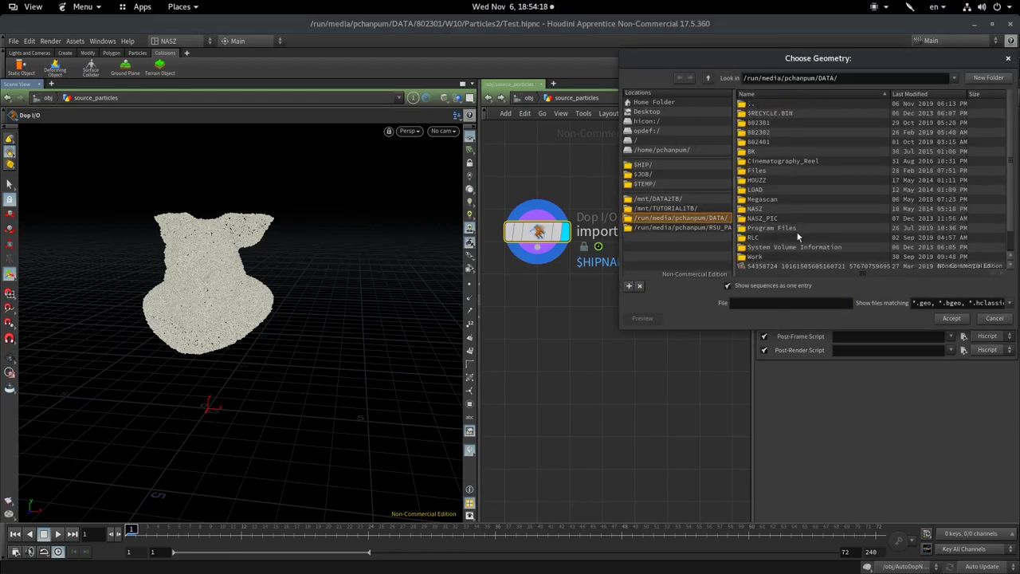
click(767, 124)
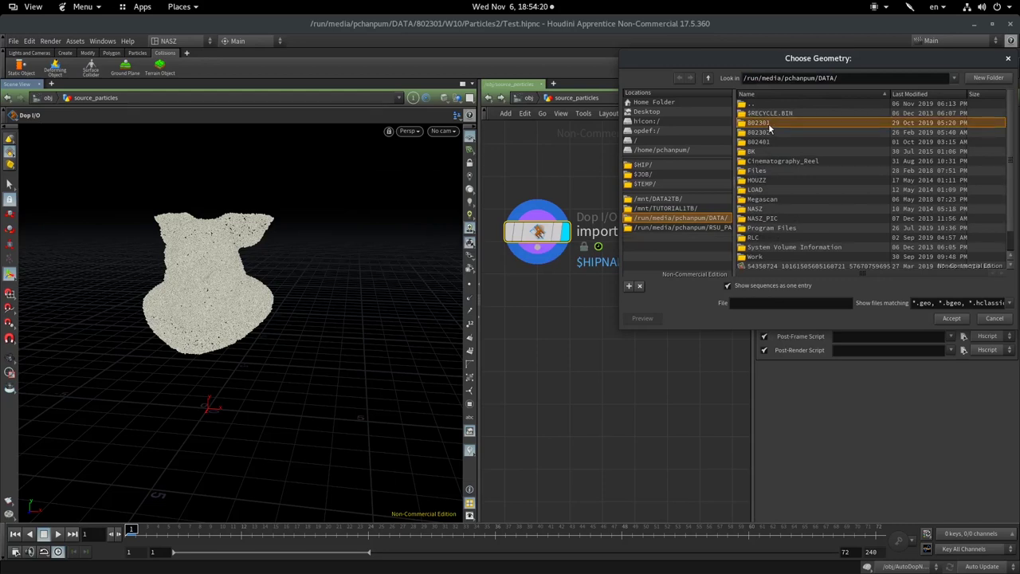
double_click(770, 124)
double_click(774, 122)
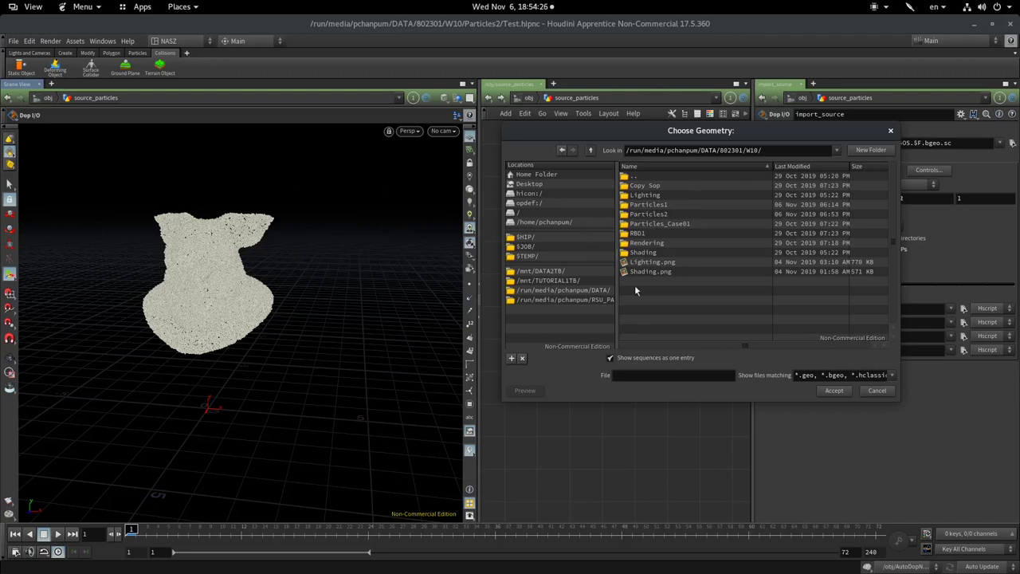
double_click(677, 216)
- Create a new folder named testcache inside Particles2 and open it
click(877, 153)
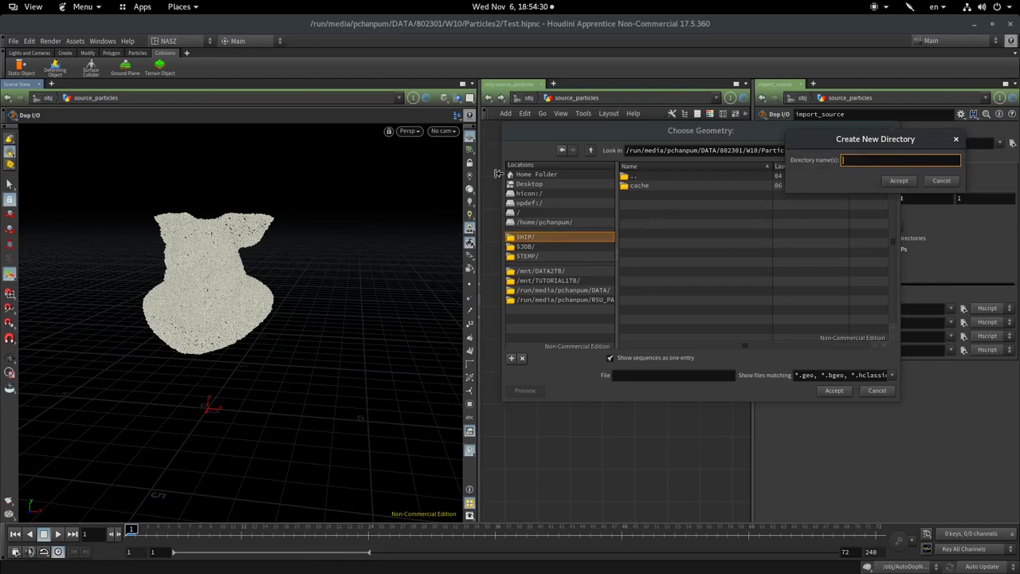
text(test)
text(cache)
drag(827, 135, 772, 183)
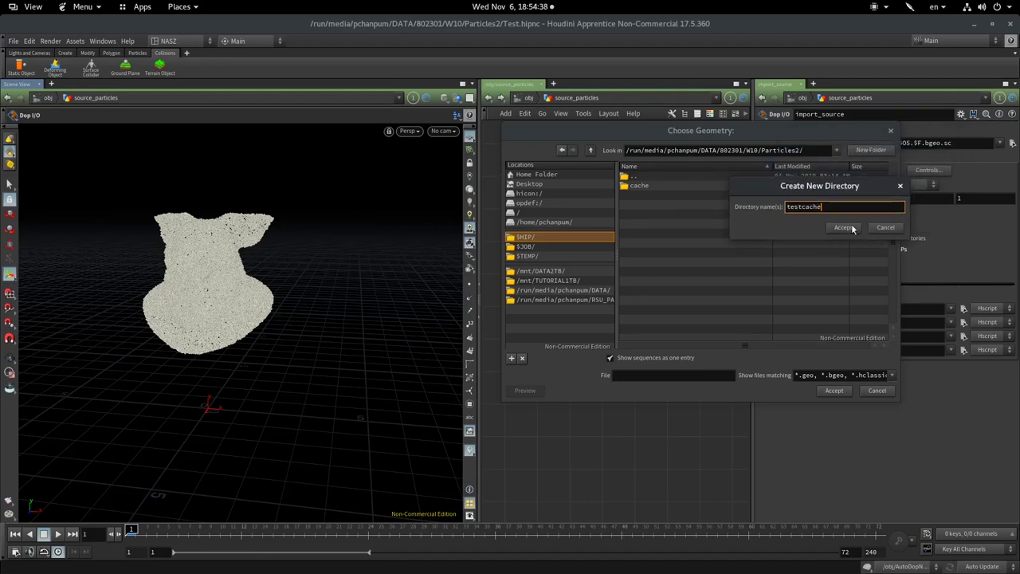
click(848, 227)
click(668, 378)
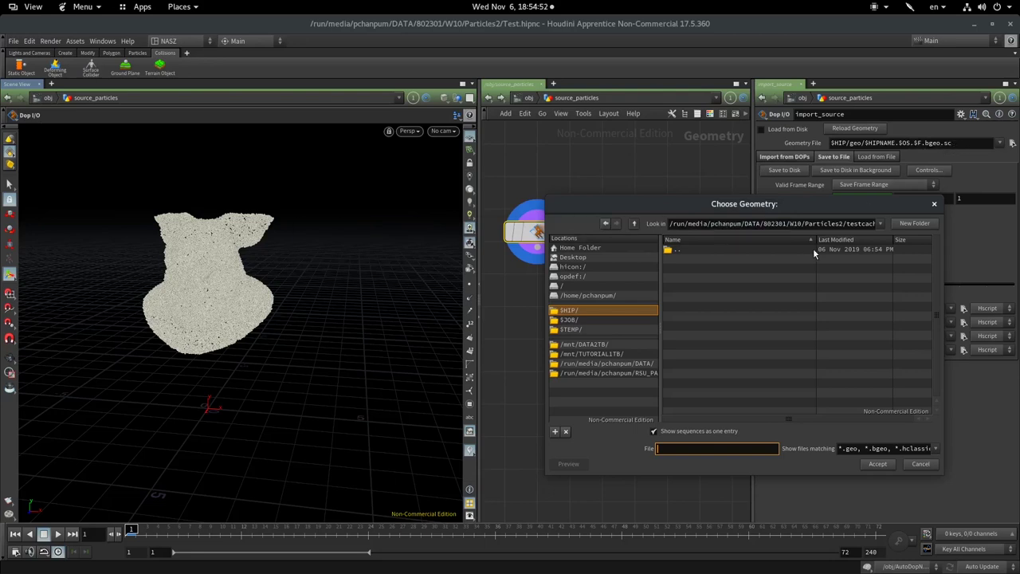
- Name the cache file TP.$F3.bgeo in the testcache folder and accept it as the Geometry File
drag(847, 213, 607, 114)
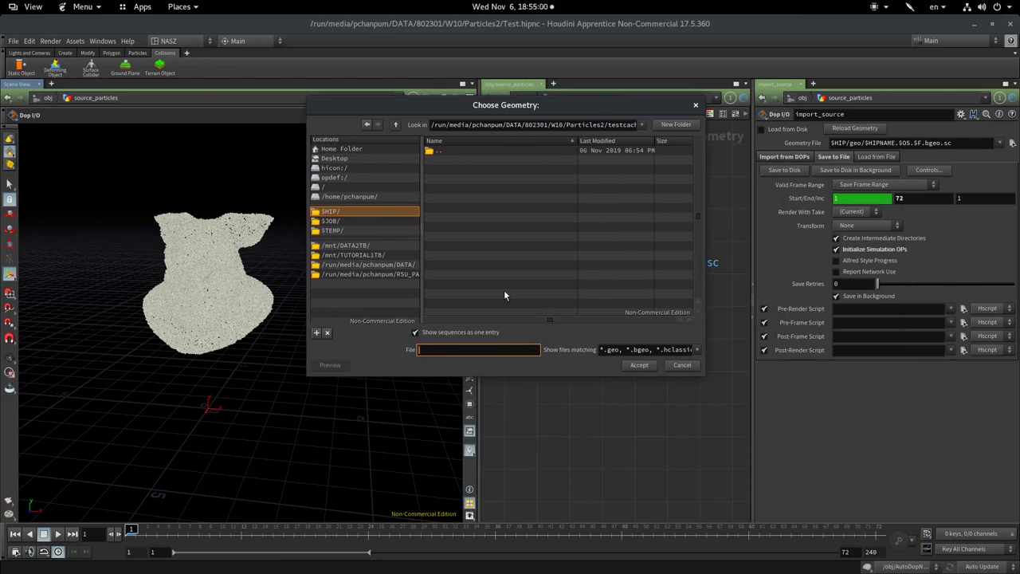
text(TP)
text(.)
text($)
text(F)
text(3)
text(bgeo)
click(637, 365)
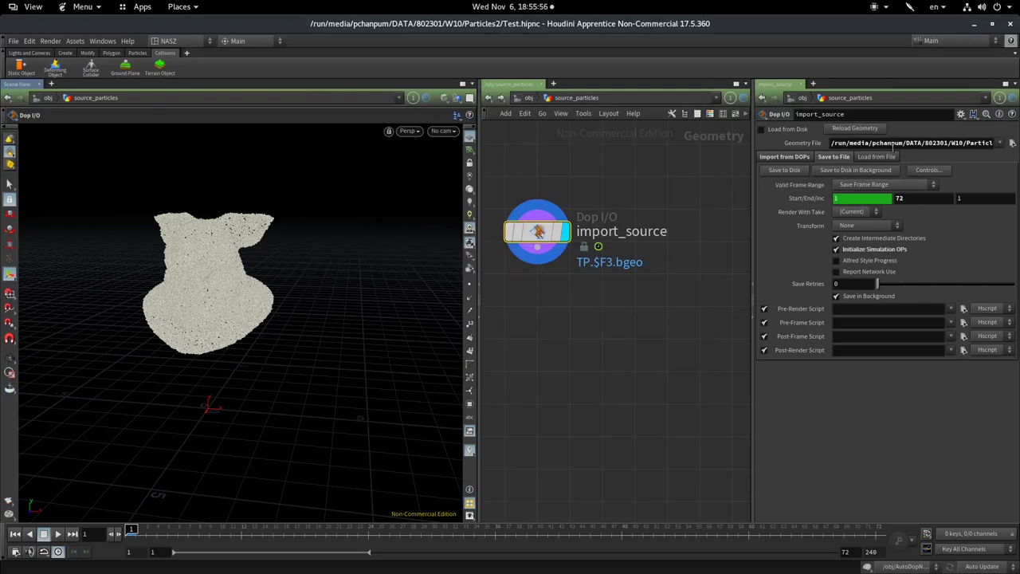
drag(849, 142, 962, 139)
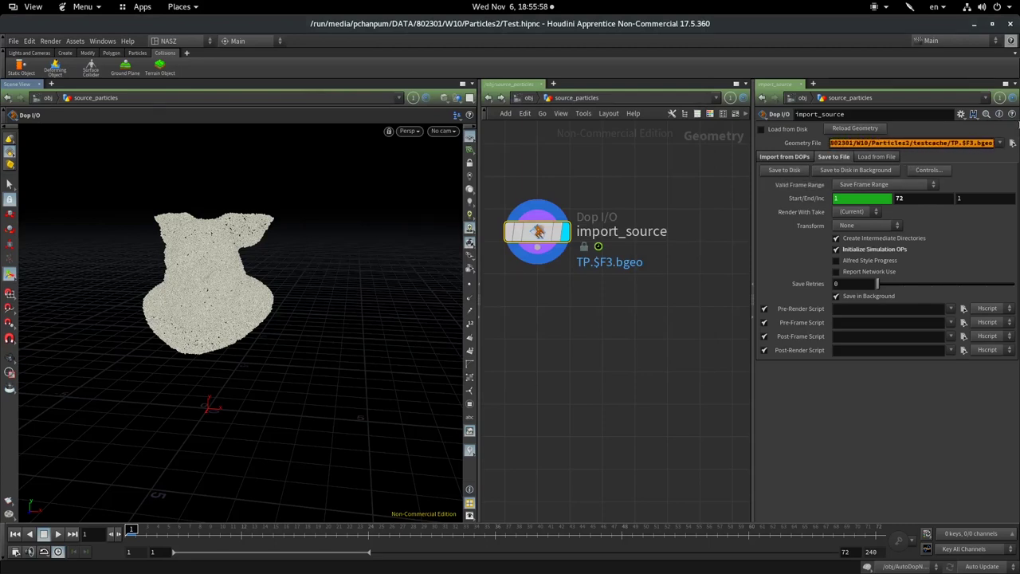
- Write frames 1–72 of the particle simulation to testcache as TP.$F3.bgeo files
click(966, 142)
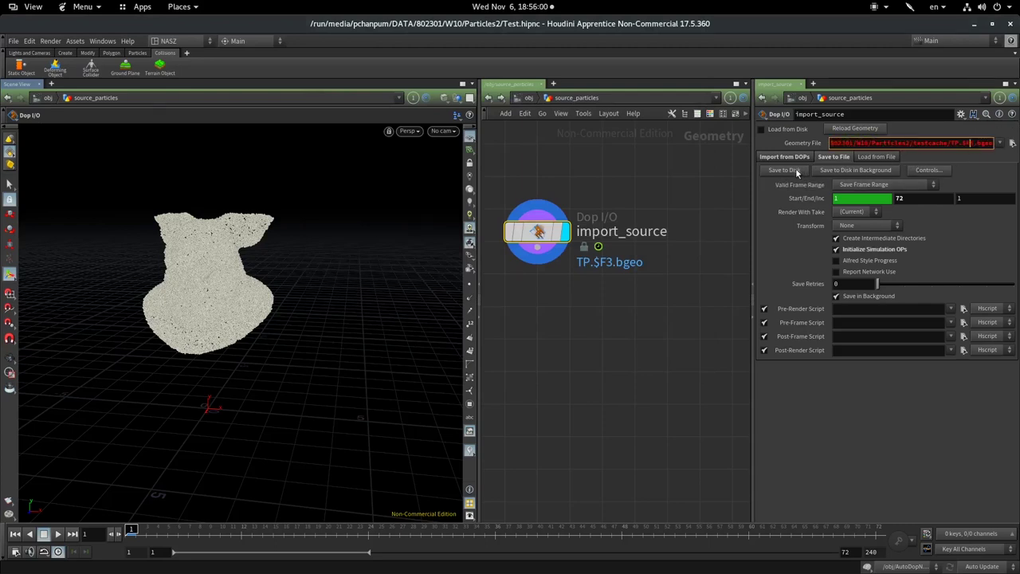
click(785, 170)
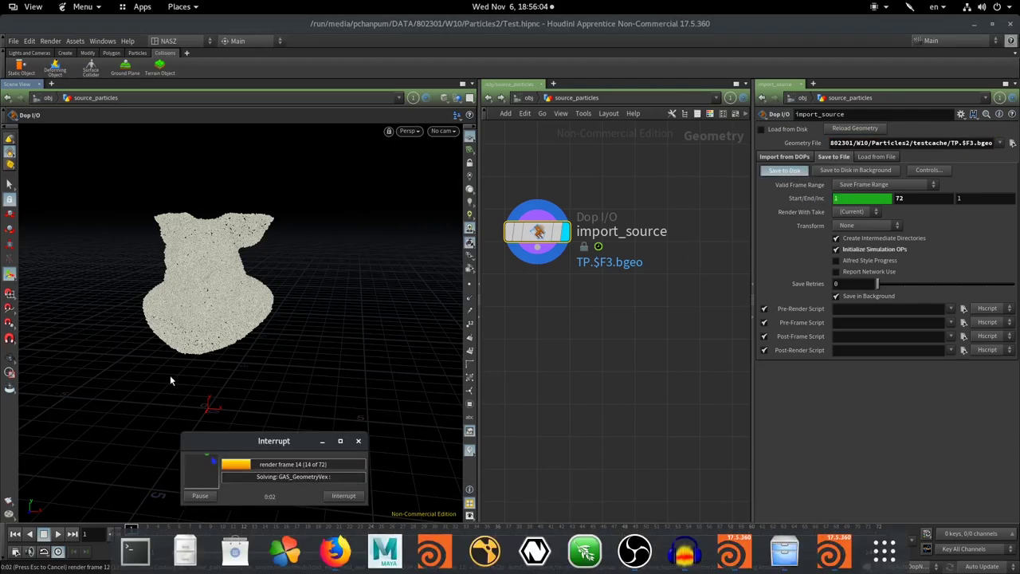
drag(240, 447, 254, 356)
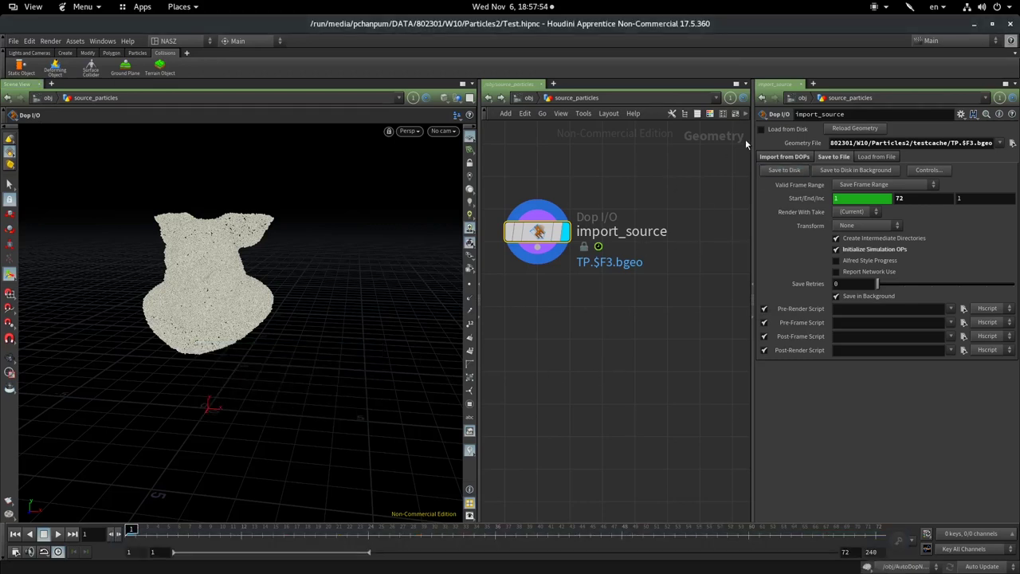
- Set import_source to Load from Disk so it reads the cache, then scrub to frame 17
click(880, 156)
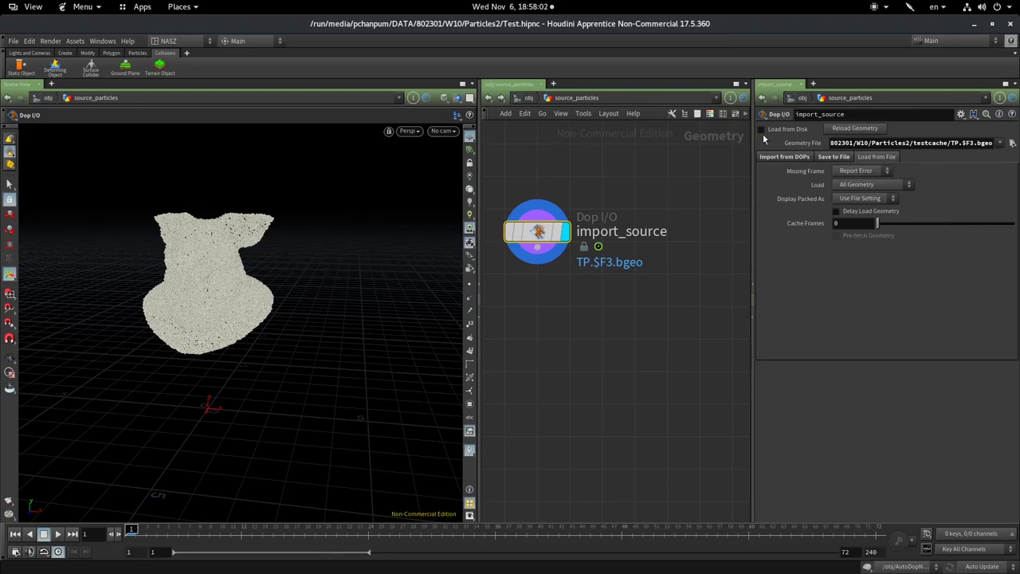
click(760, 132)
mouse_move(132, 532)
mouse_down()
mouse_move(415, 535)
mouse_move(1008, 504)
mouse_up()
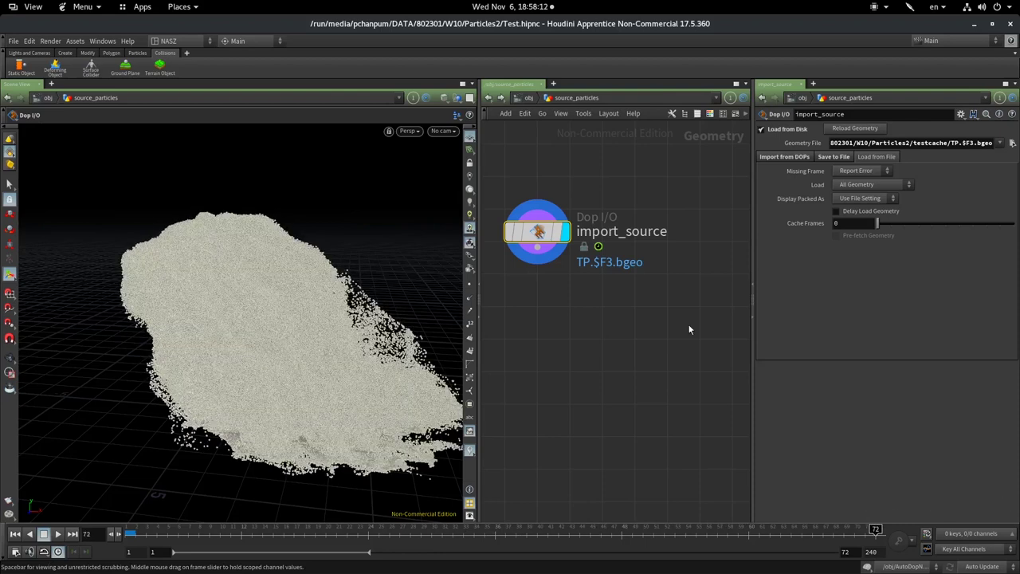
- Check import_source's point info and scrub the cache through frames 24 to 72
middle_click(539, 231)
click(369, 532)
drag(418, 535, 1016, 476)
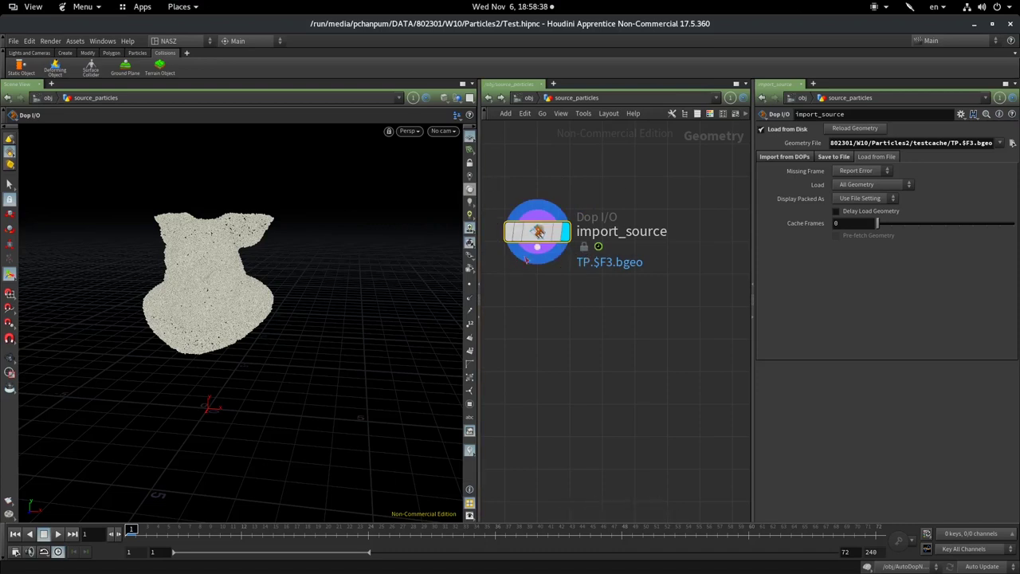
key(Tab)
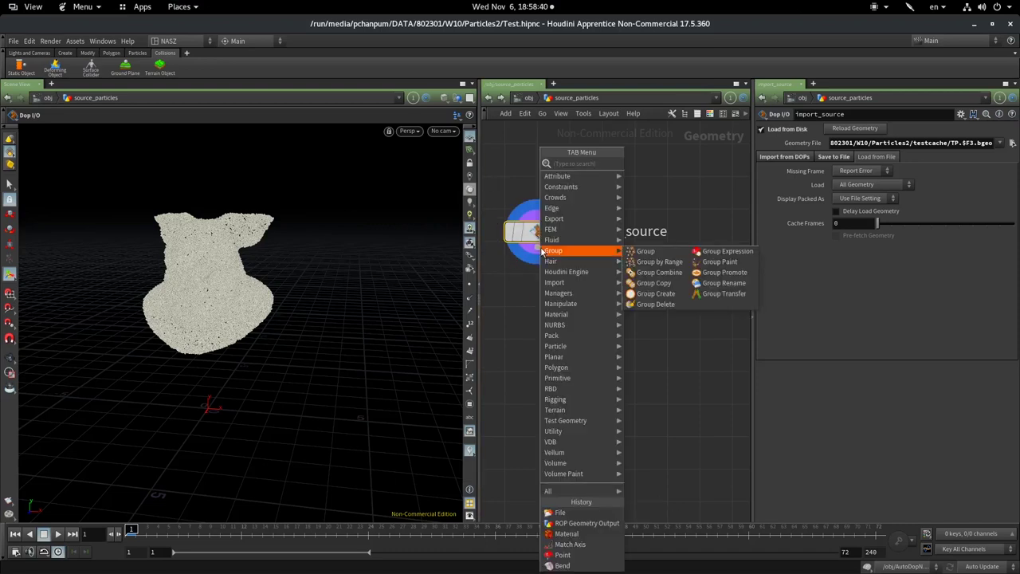
- Add a trial ROP Geometry Output node below import_source and compare their parameters
text(ro)
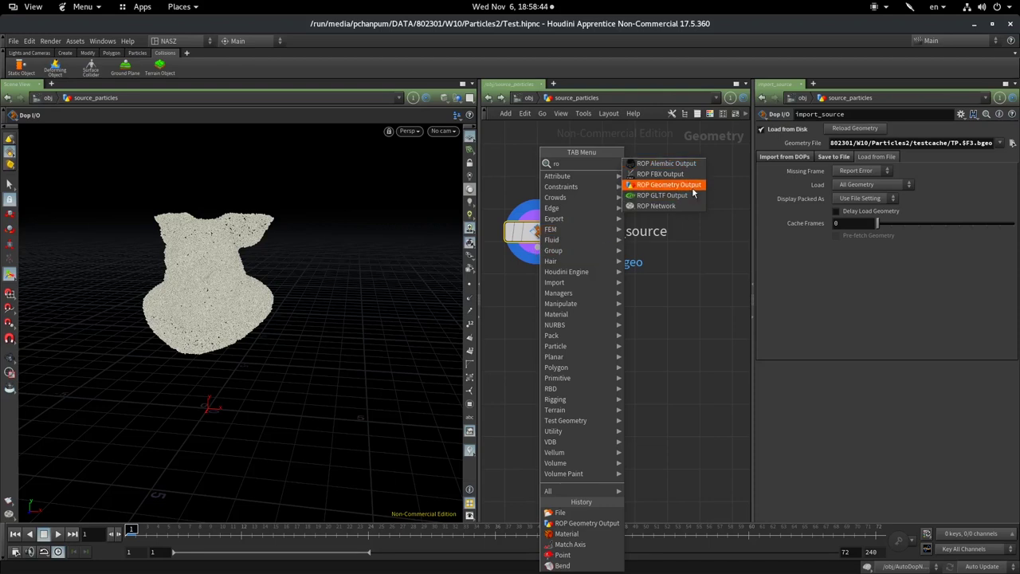
click(669, 184)
click(592, 353)
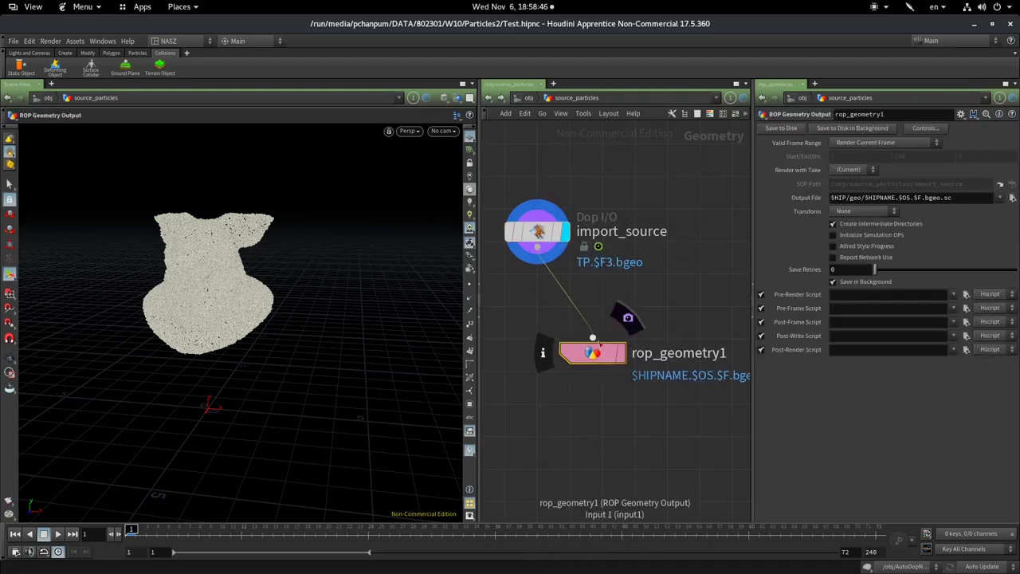
click(567, 232)
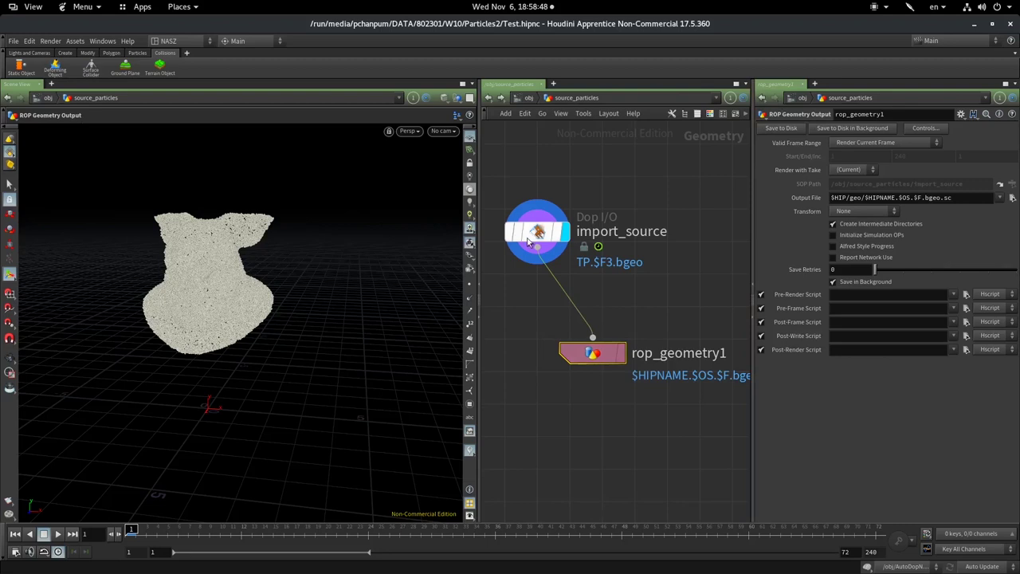
click(833, 157)
click(590, 353)
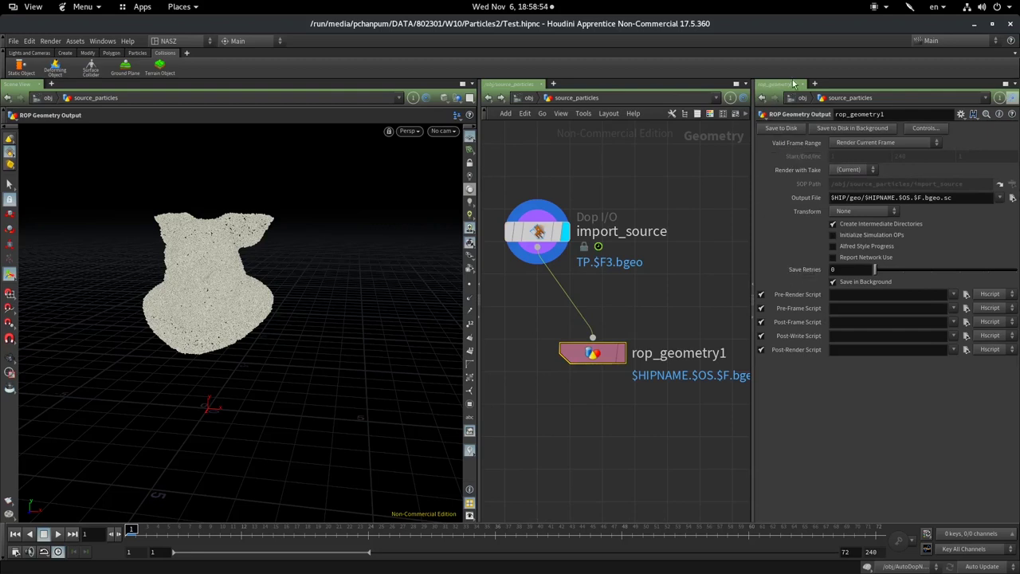
drag(593, 355, 648, 360)
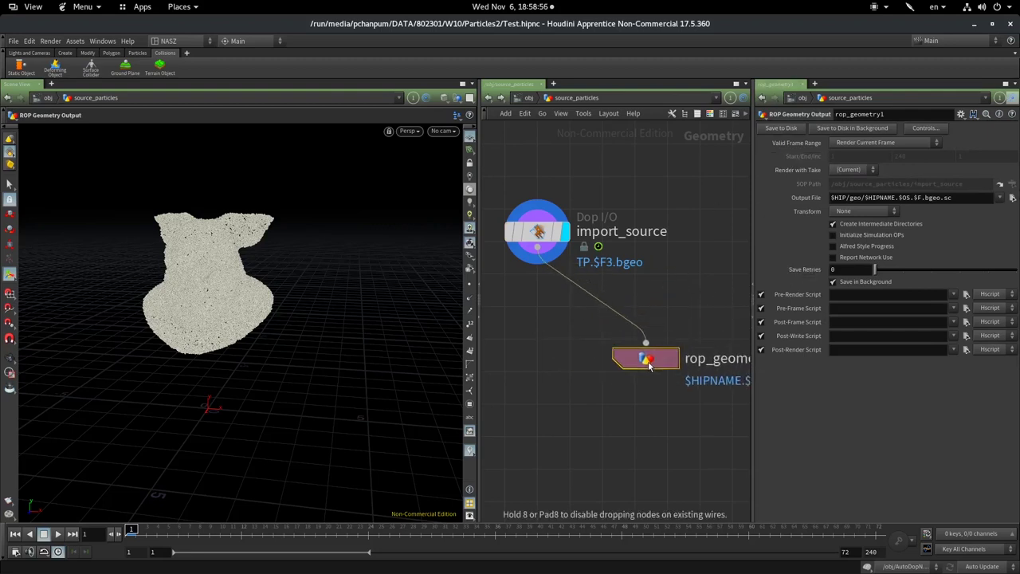
- Delete rop_geometry1 and put a Render View tab in the left pane
click(567, 236)
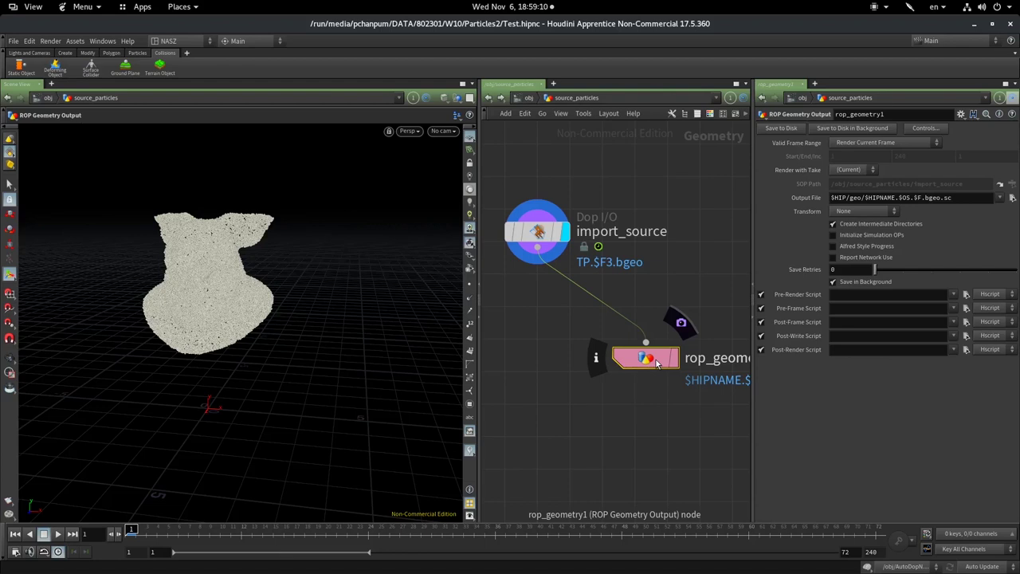
key(Delete)
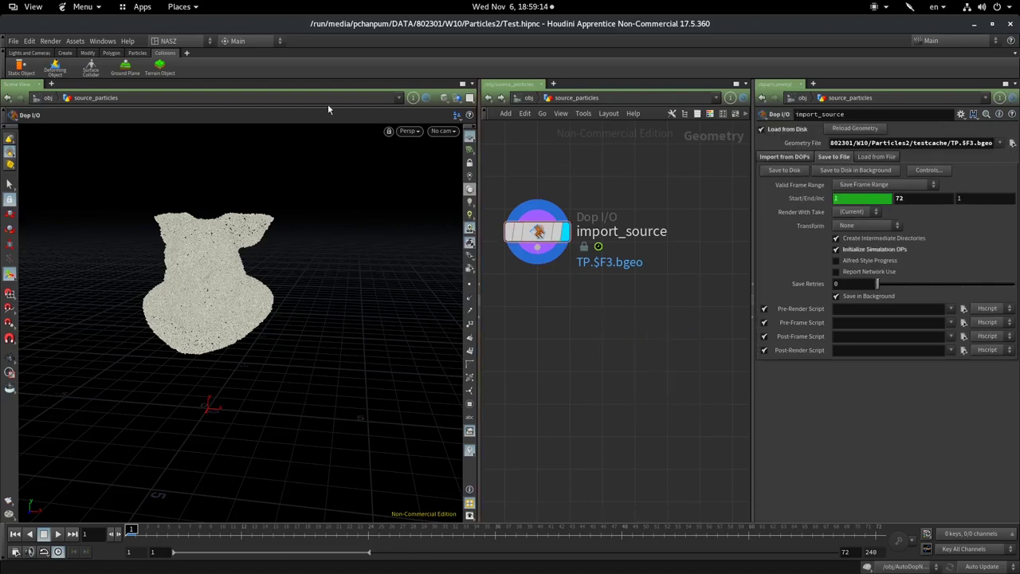
click(52, 86)
mouse_move(80, 105)
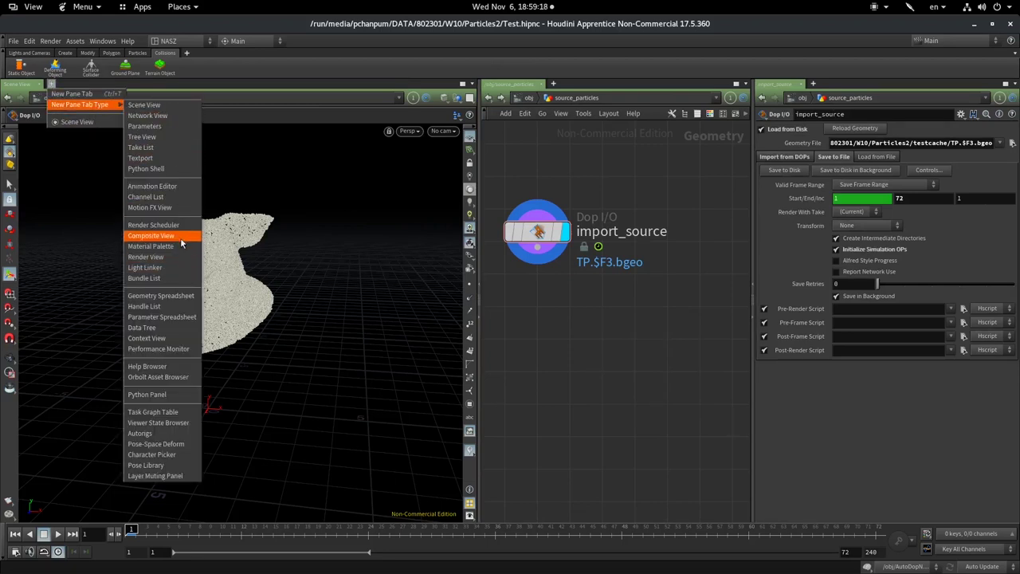
click(146, 257)
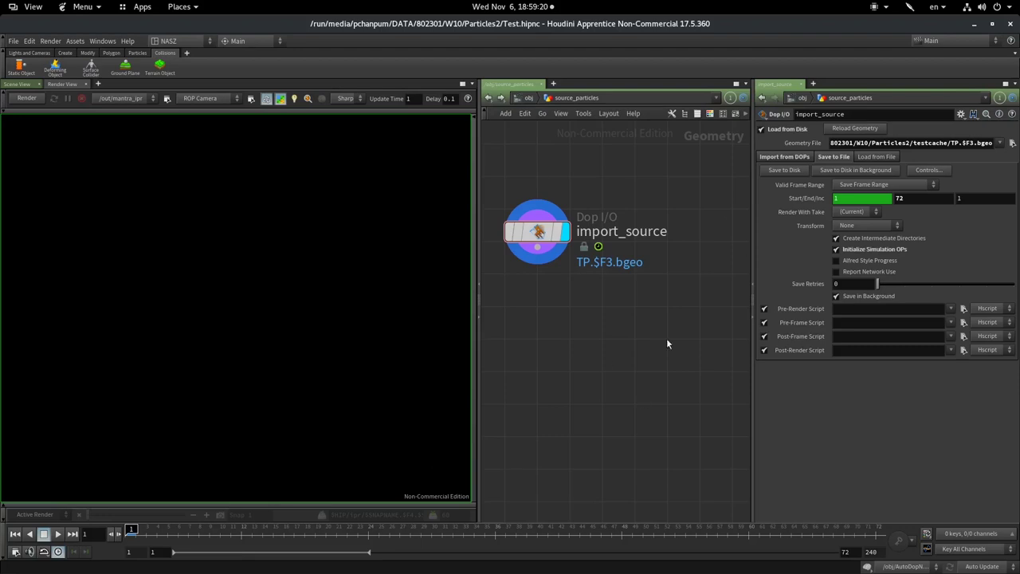
mouse_move(536, 239)
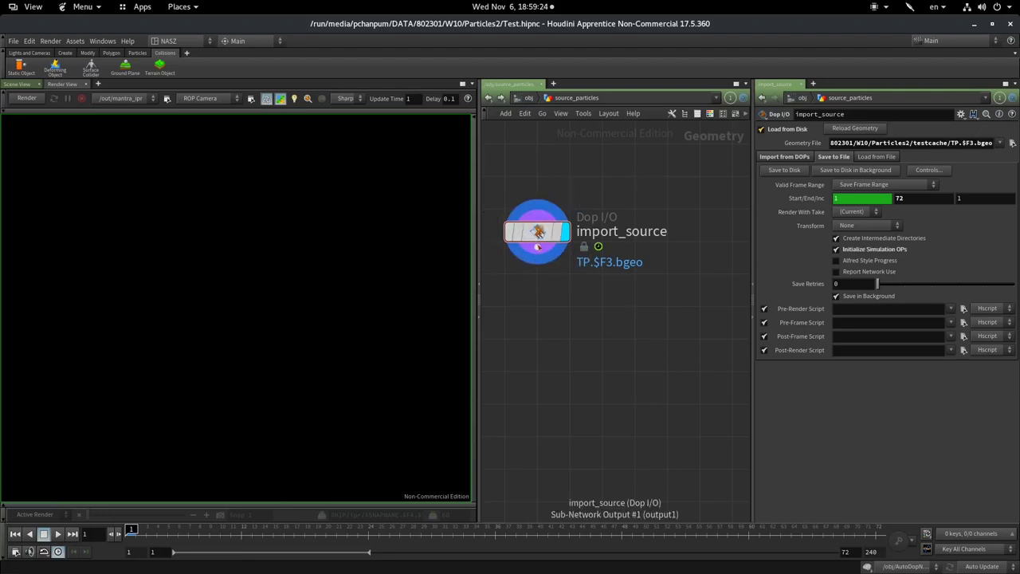
click(539, 255)
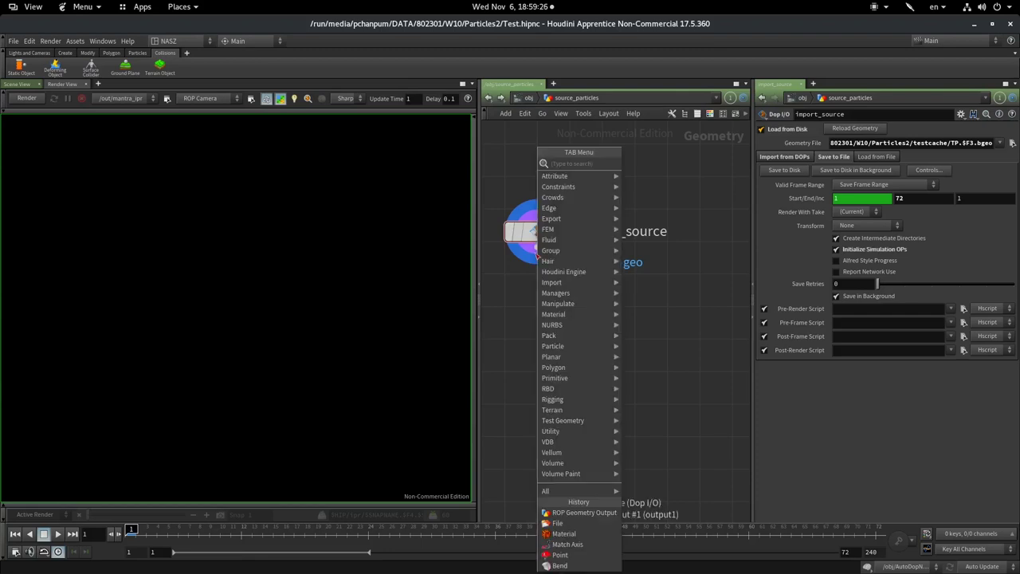
text(rop)
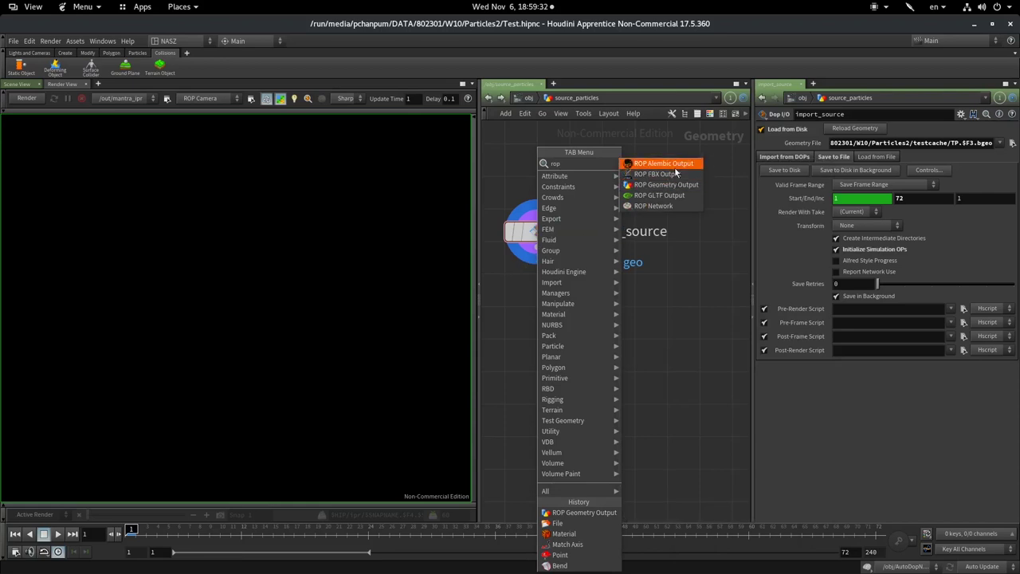
key(Escape)
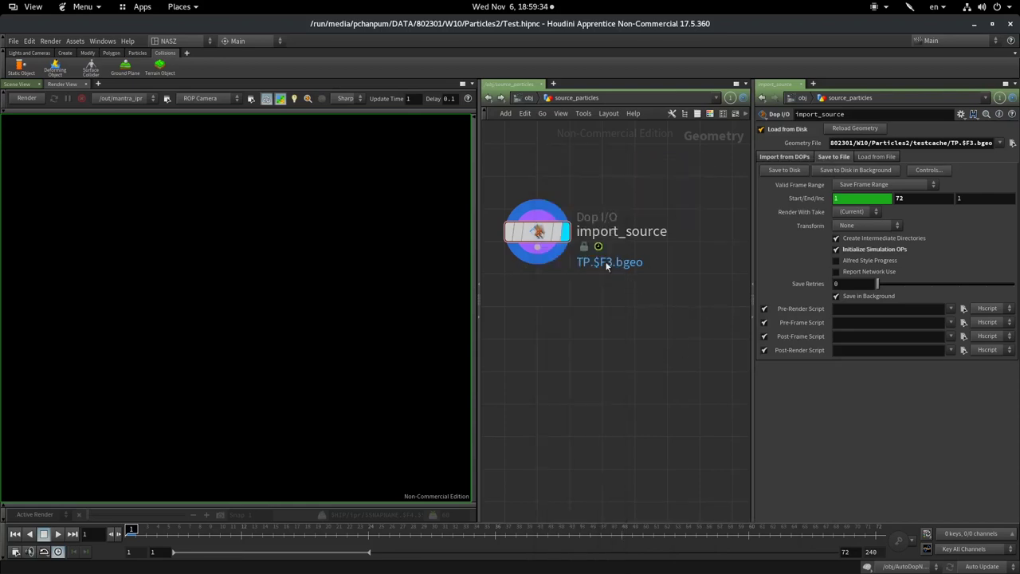
- Render the pig-head particles in the Render View through /obj/cam1
click(200, 98)
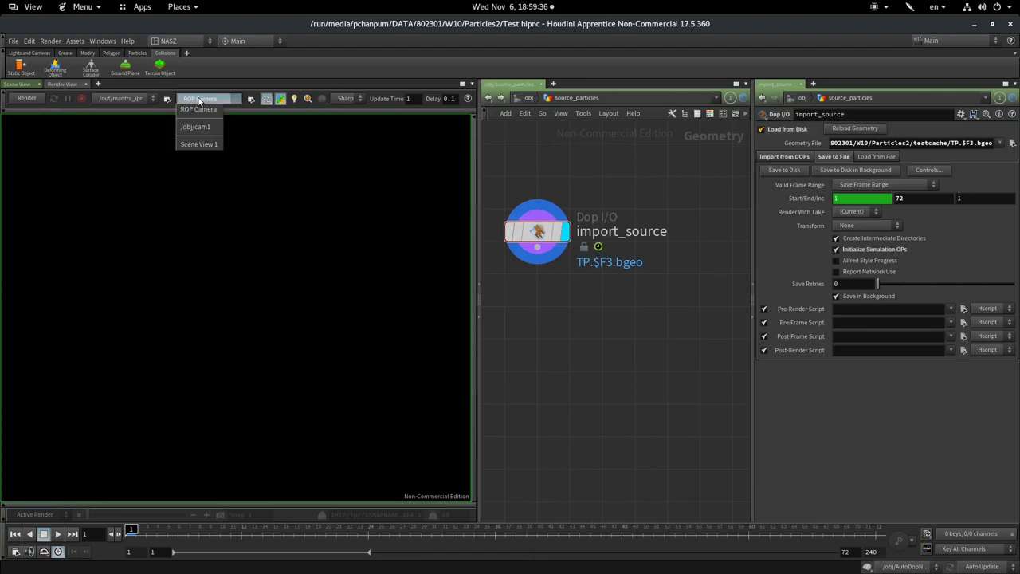
click(195, 127)
click(27, 98)
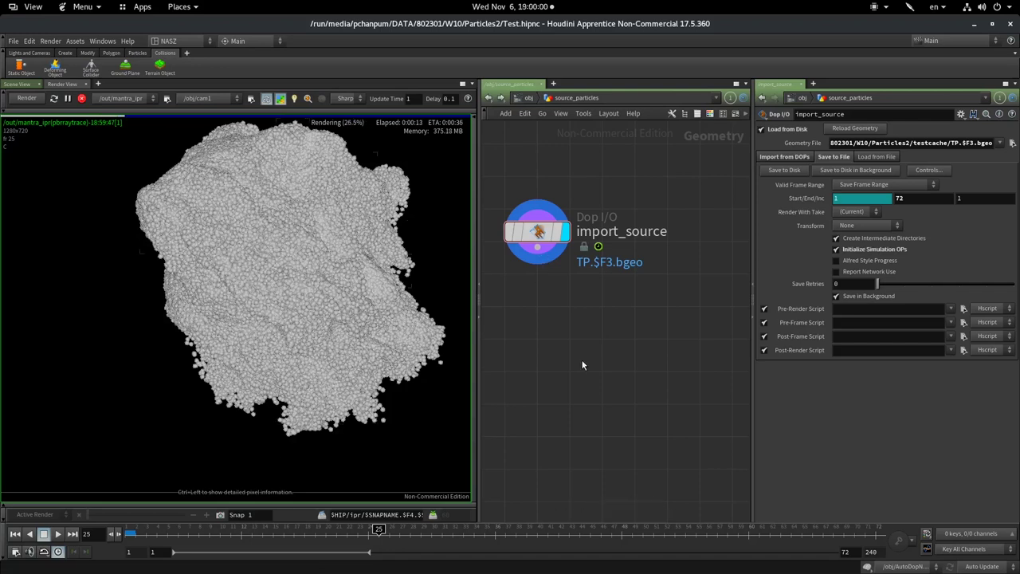
- Pan the network to make room below import_source while the render progresses
middle_drag(582, 365, 642, 373)
key(Tab)
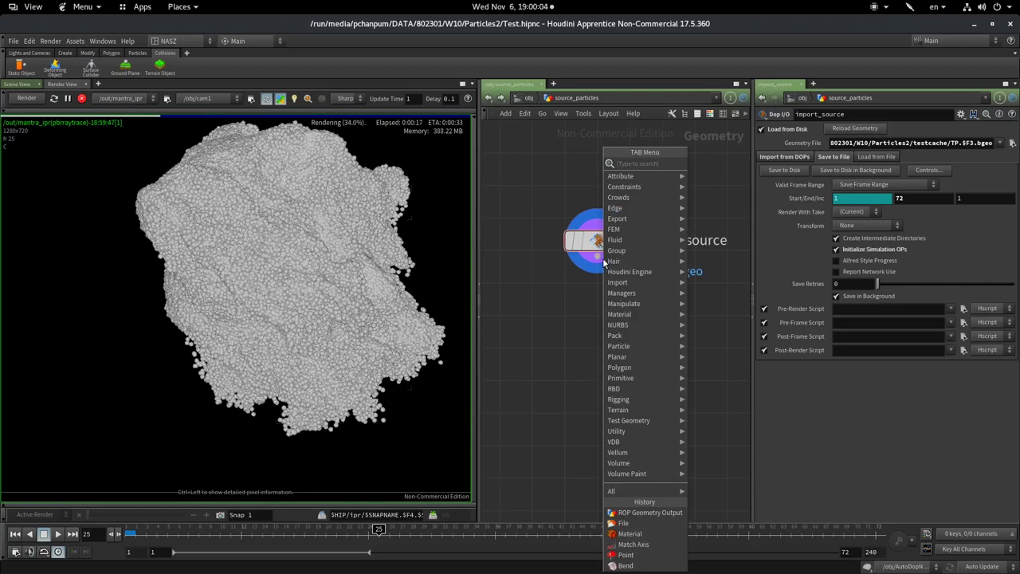
- Add a Point node, point1, wired beneath import_source
text(point)
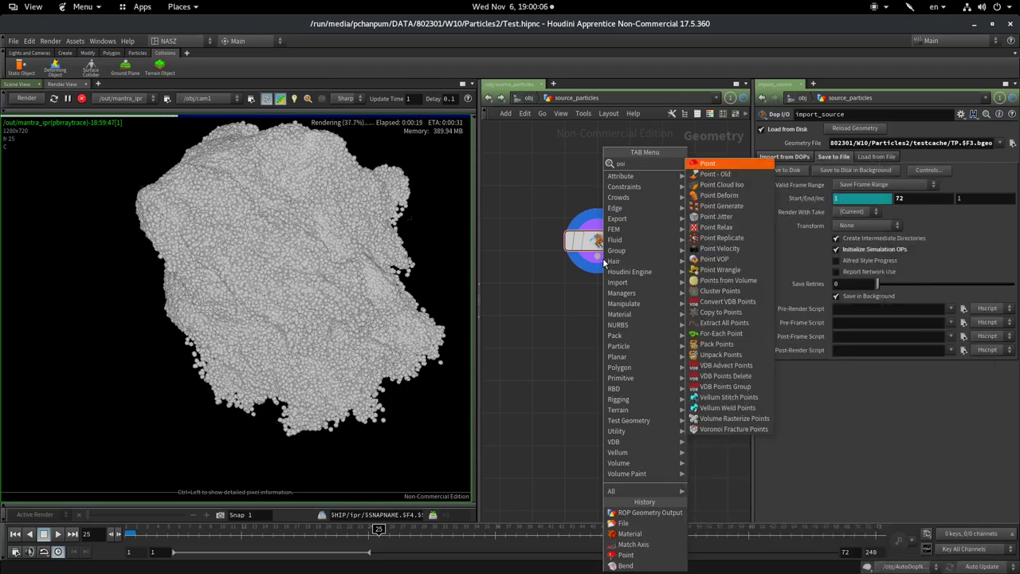
click(749, 165)
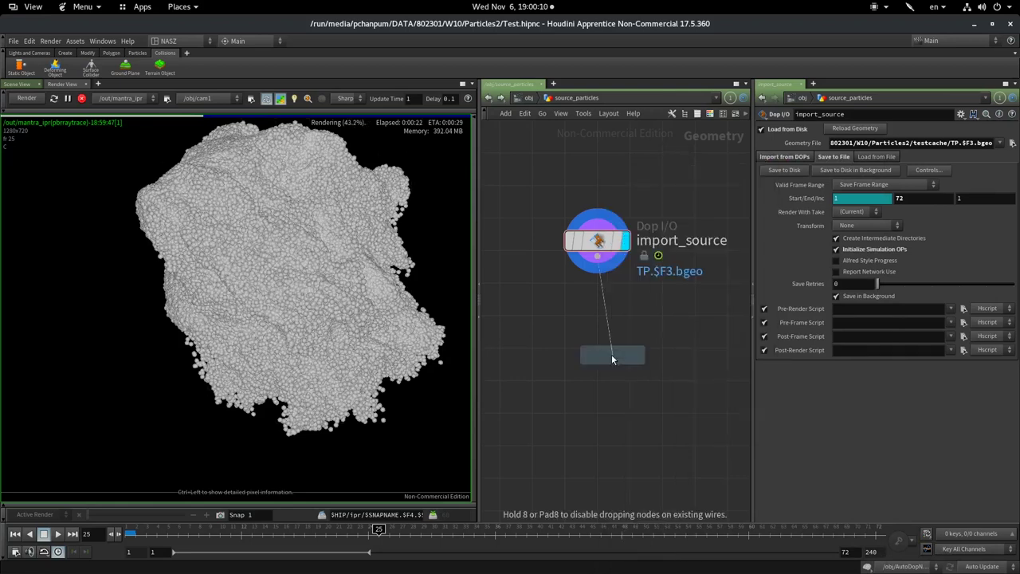
click(600, 360)
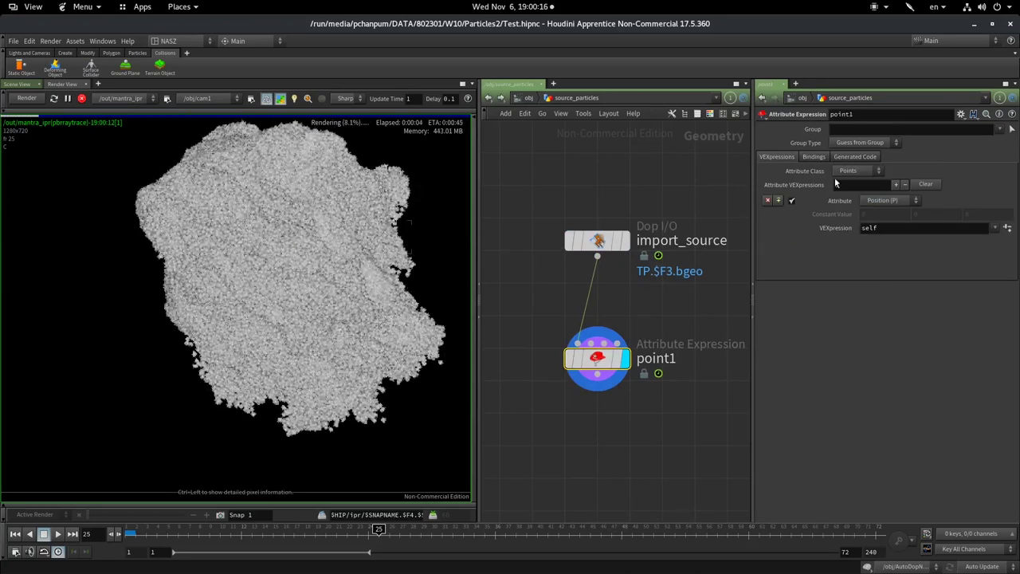
- Make point1's expression drive Scale (pscale) with the Constant Value preset
click(886, 201)
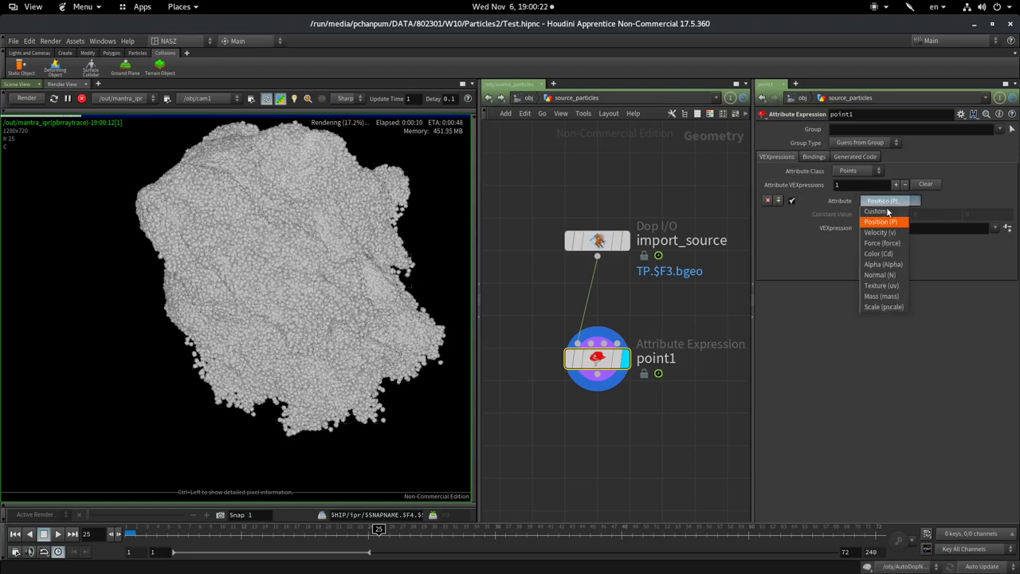
click(895, 309)
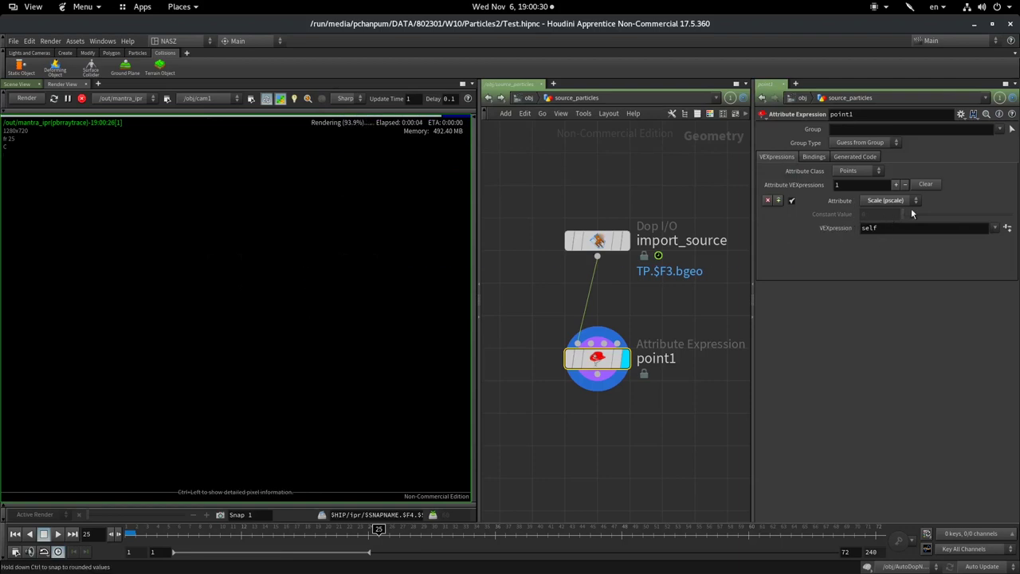
click(996, 228)
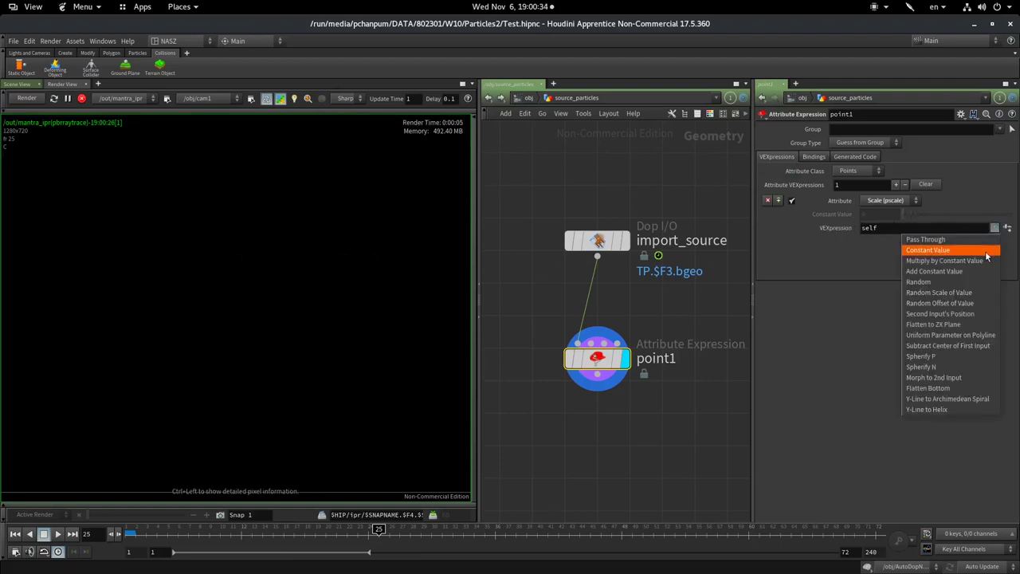
click(987, 251)
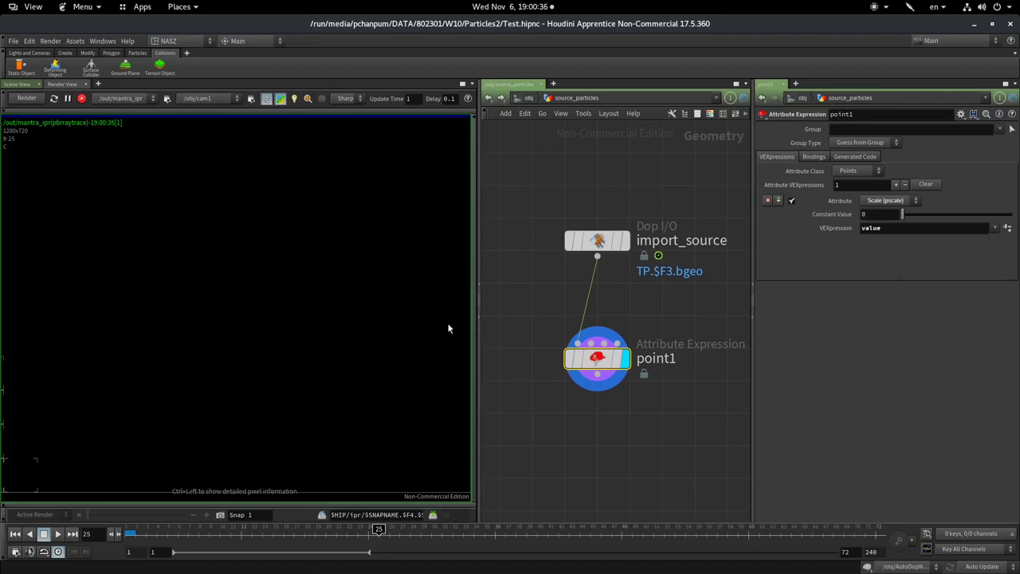
- Set the pscale constant to 0.005 and jump to frame 59
click(884, 215)
text(1)
key(Return)
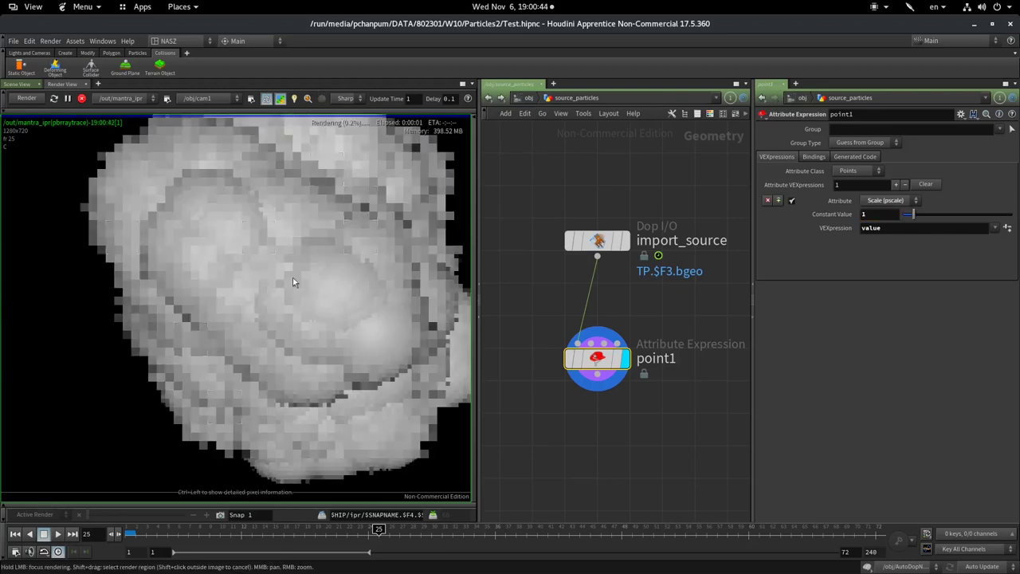
click(869, 215)
text(-1)
key(Return)
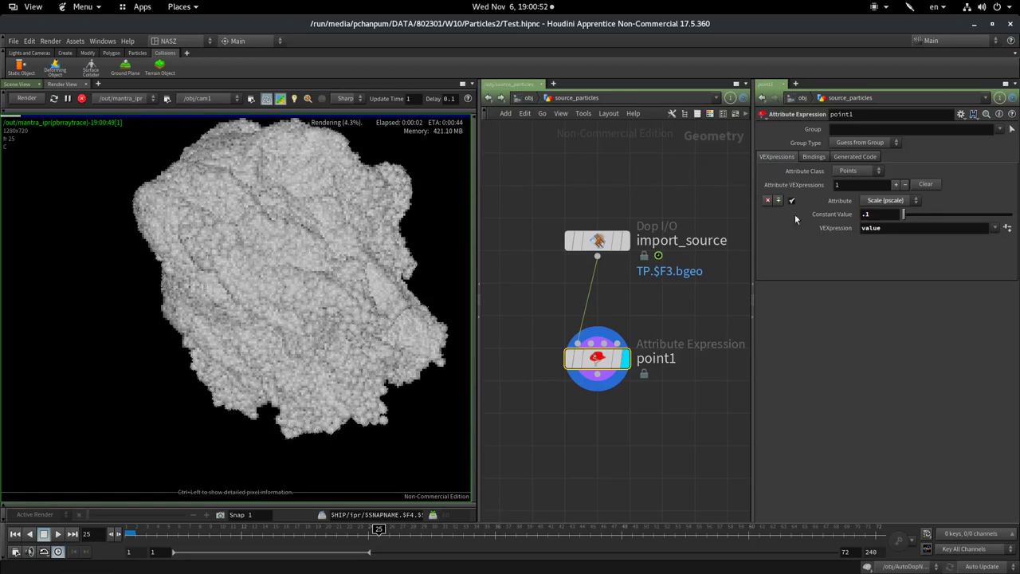
click(866, 215)
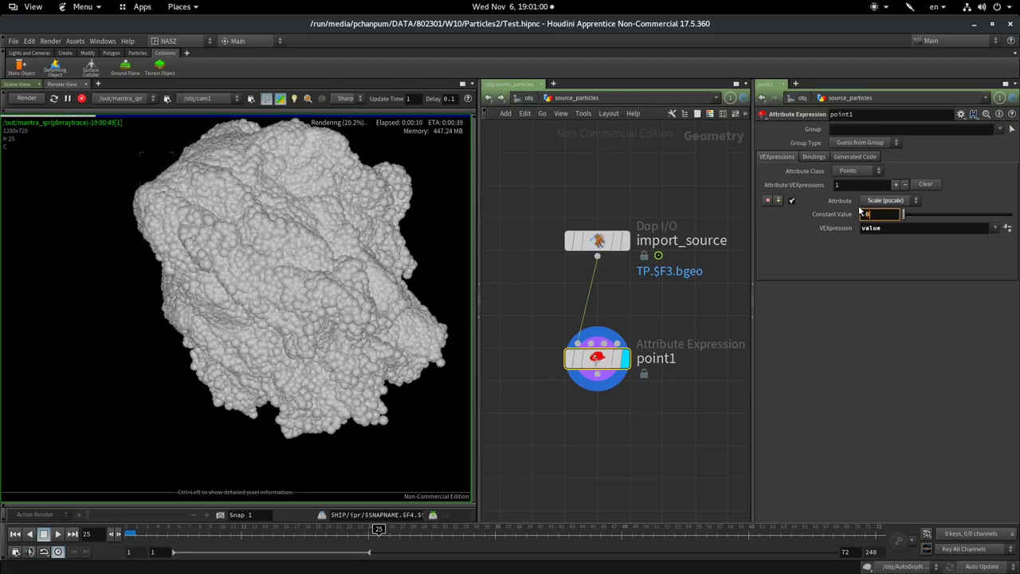
text(5)
key(Return)
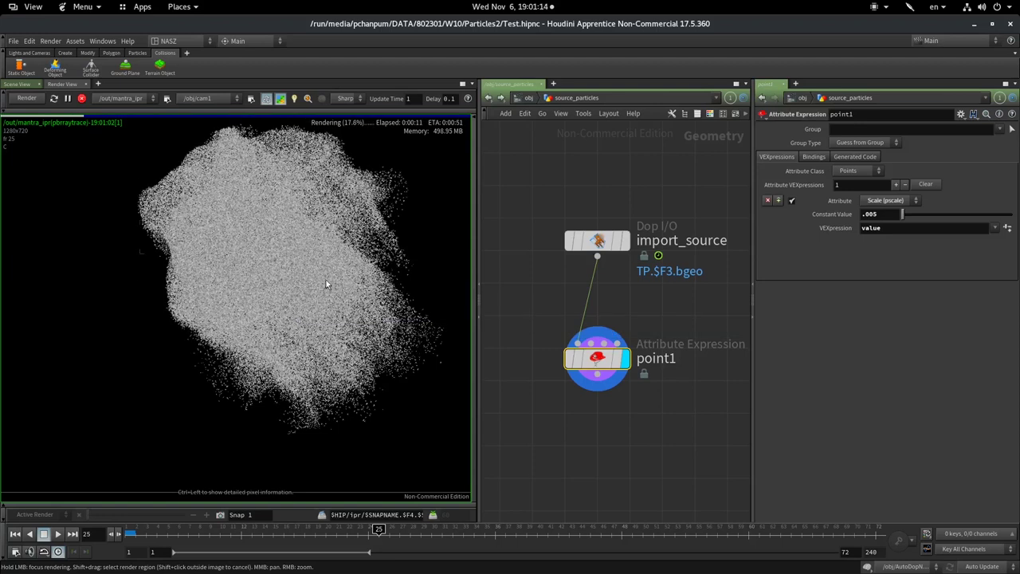
scroll(396, 301, down, 3)
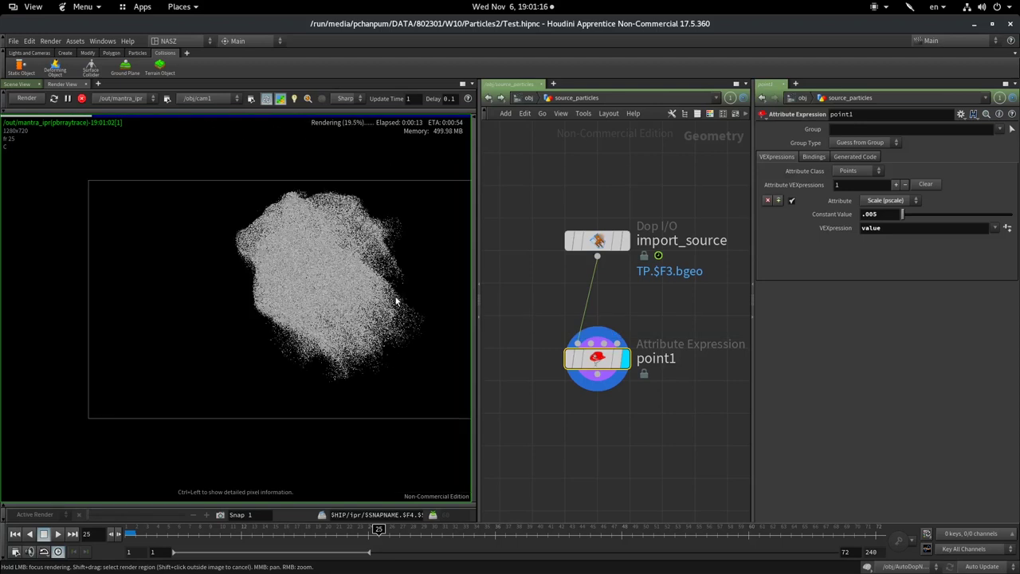
scroll(396, 300, up, 3)
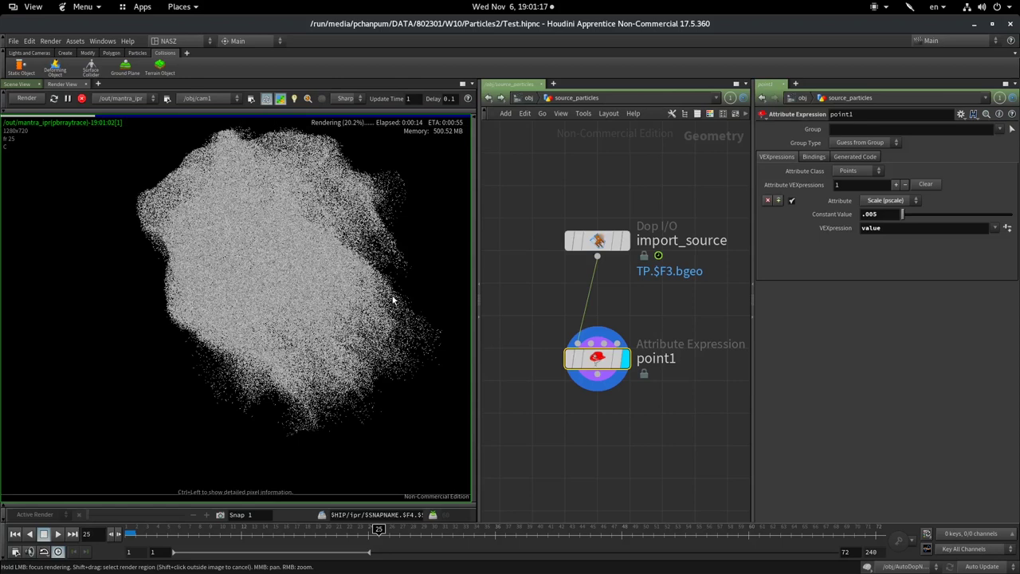
click(738, 530)
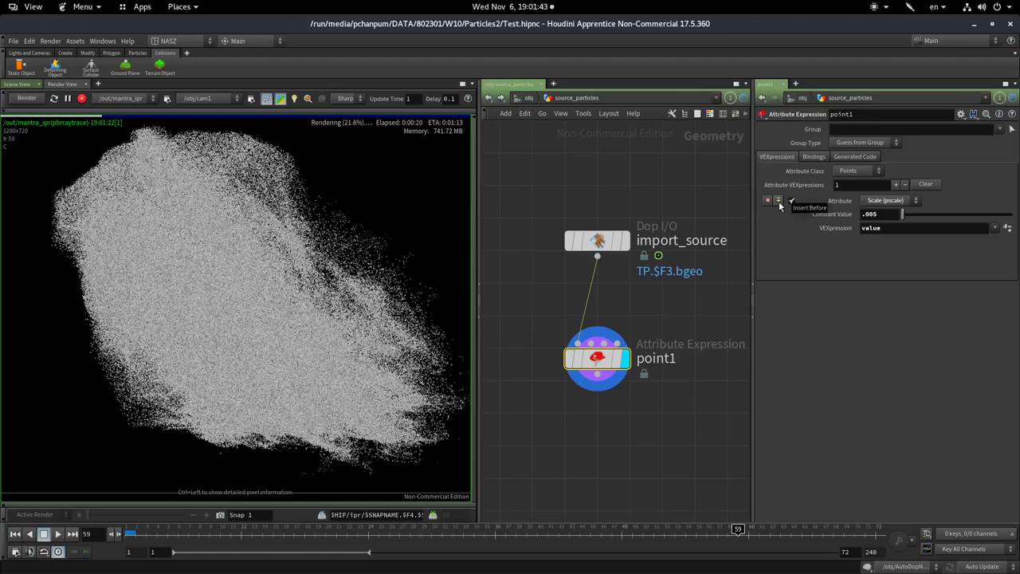
- Insert a new attribute expression above the 0.005 pscale entry
click(779, 202)
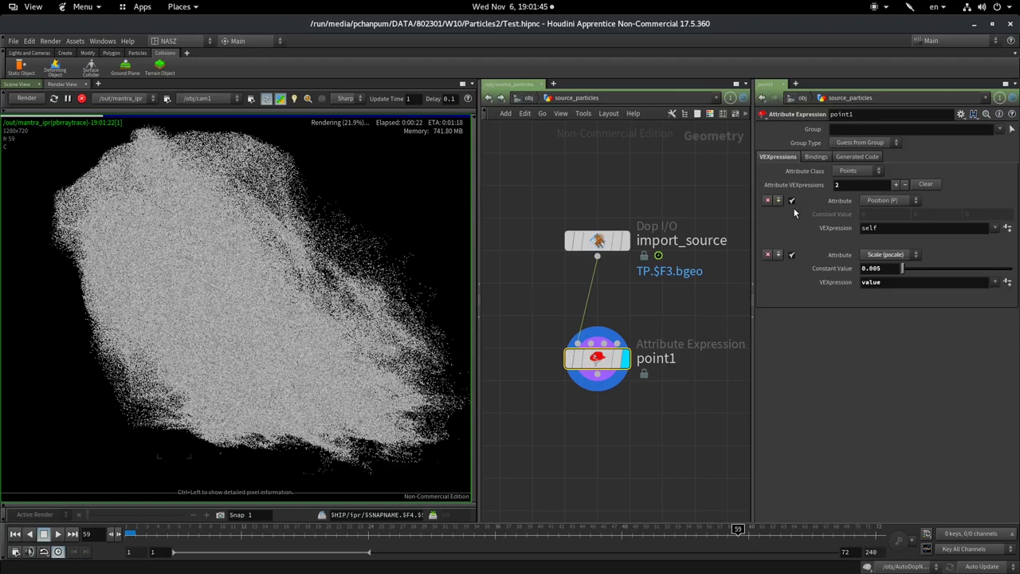
- Set the new expression to a constant pure red Color (Cd) of 1, 0, 0
click(884, 201)
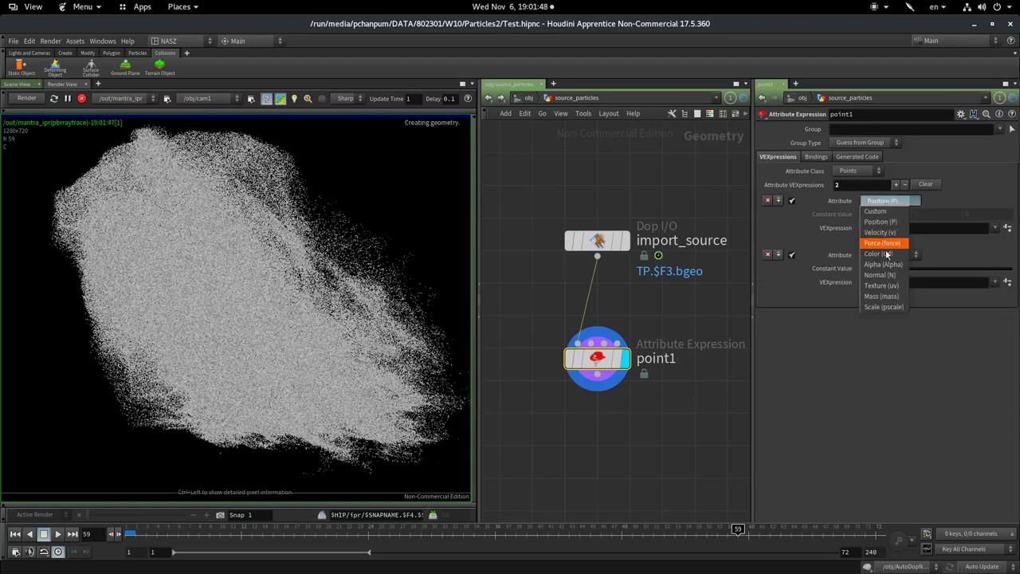
click(879, 253)
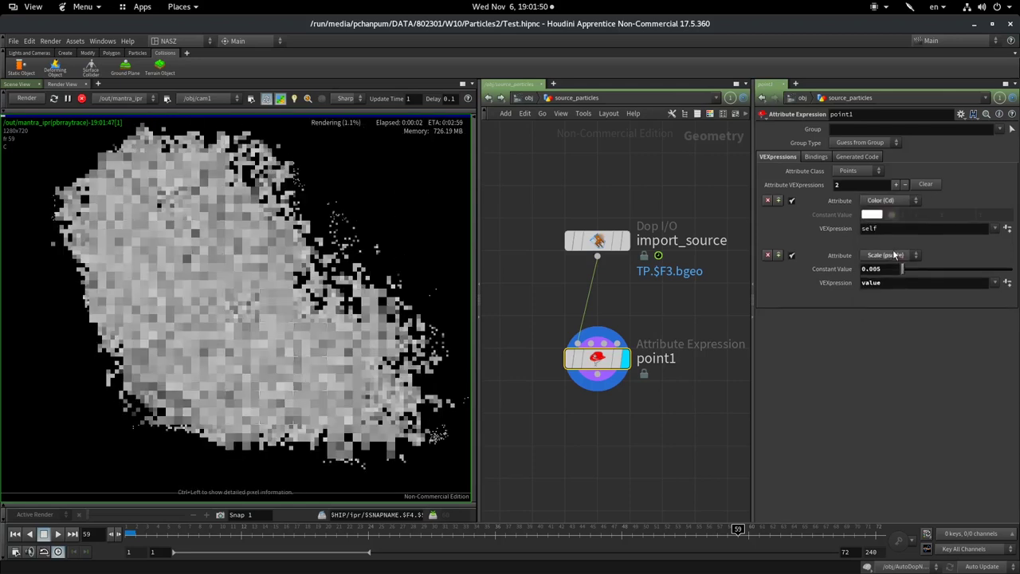
click(994, 229)
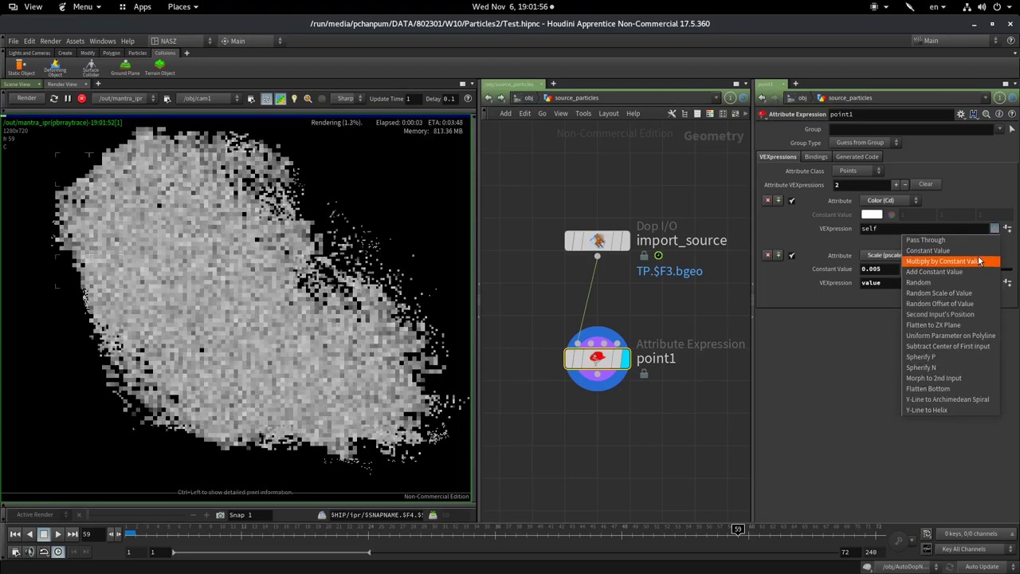
click(944, 251)
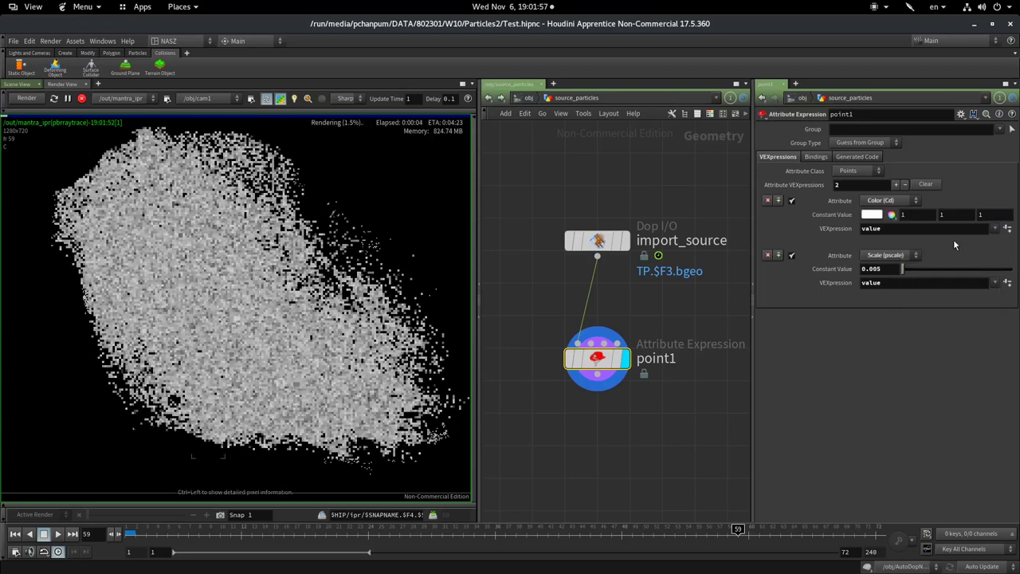
click(873, 215)
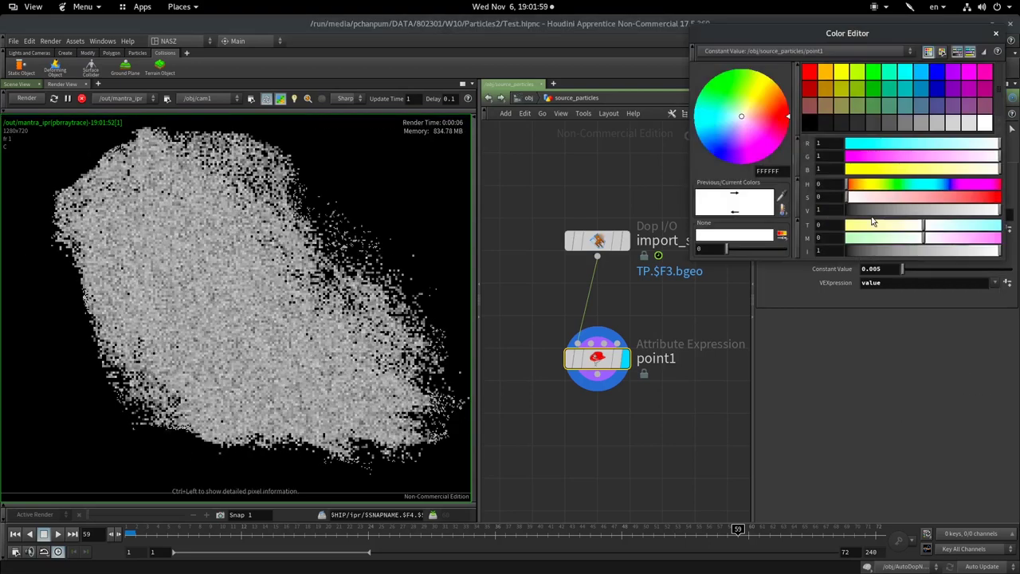
click(814, 72)
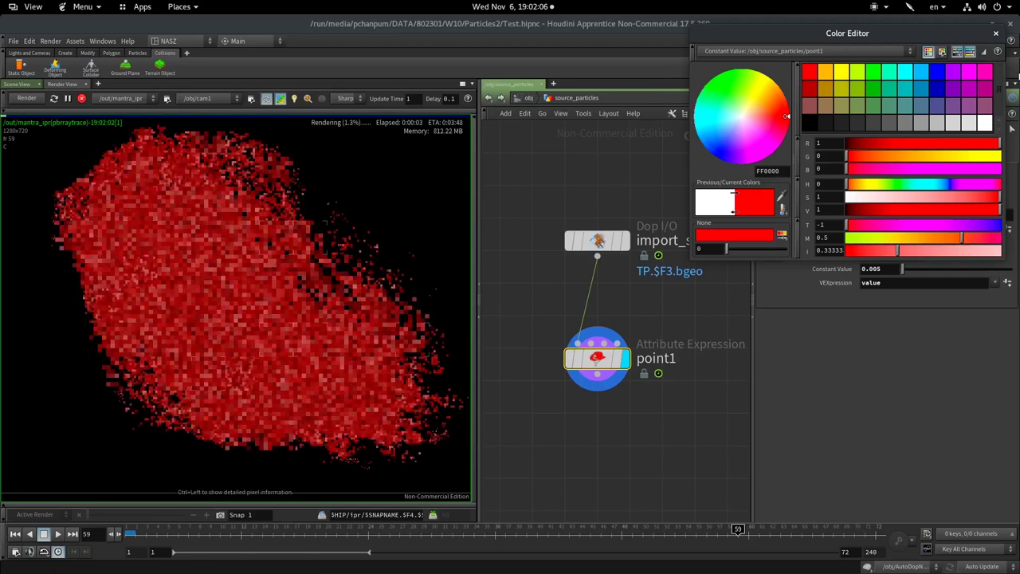
click(995, 32)
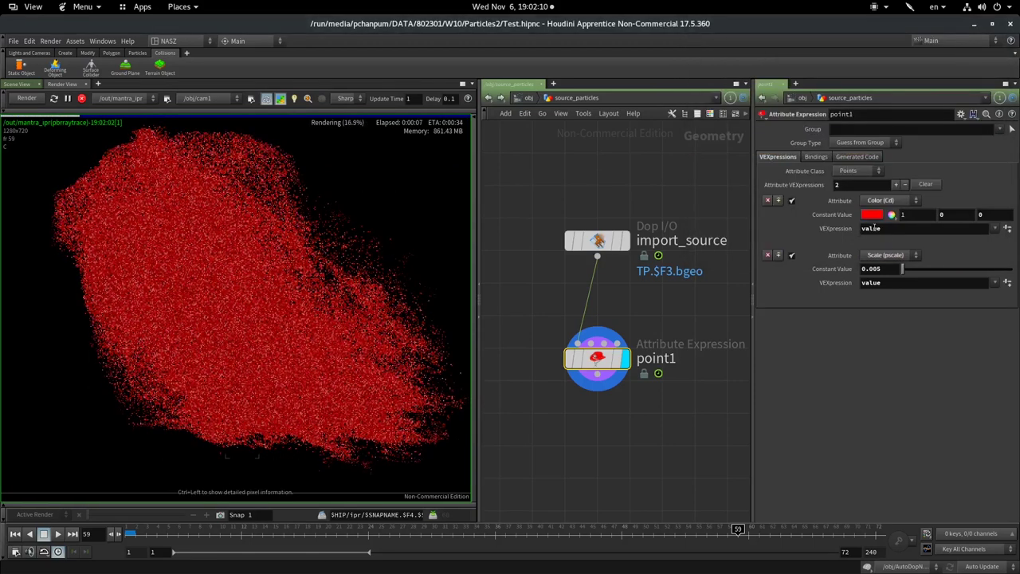
click(779, 200)
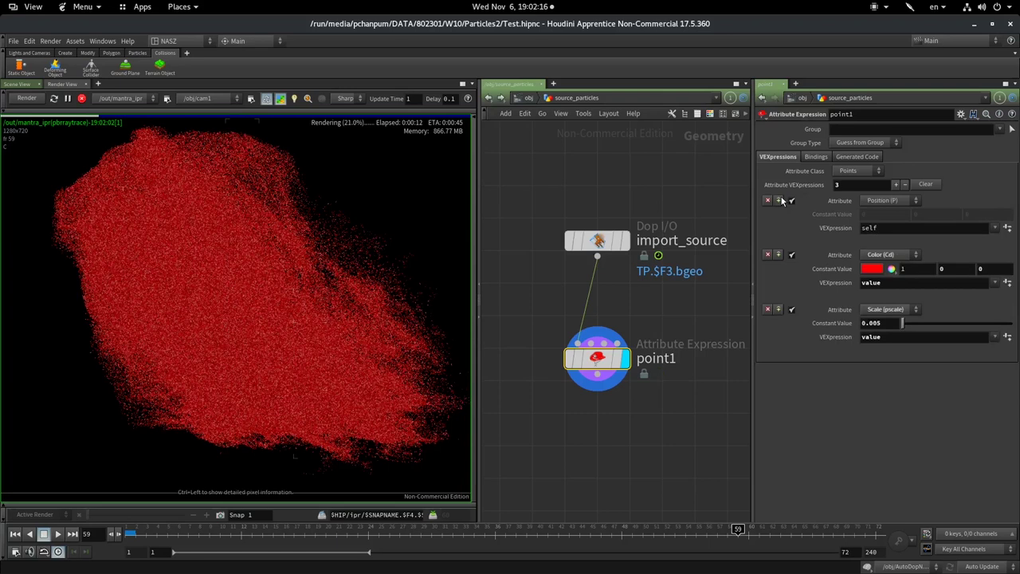
- Set the new top expression's attribute to Alpha and bring up its presets
click(901, 203)
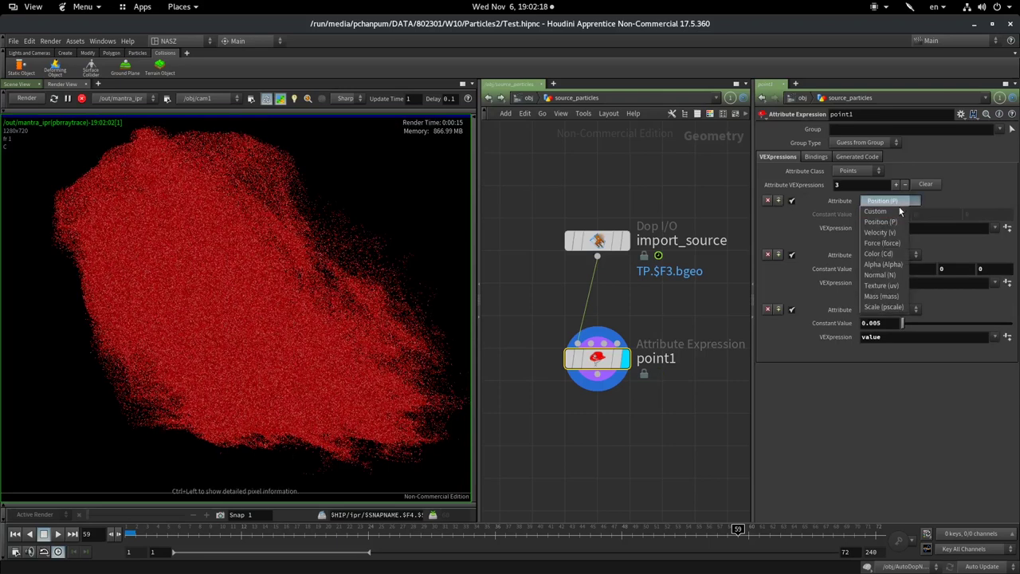
click(883, 264)
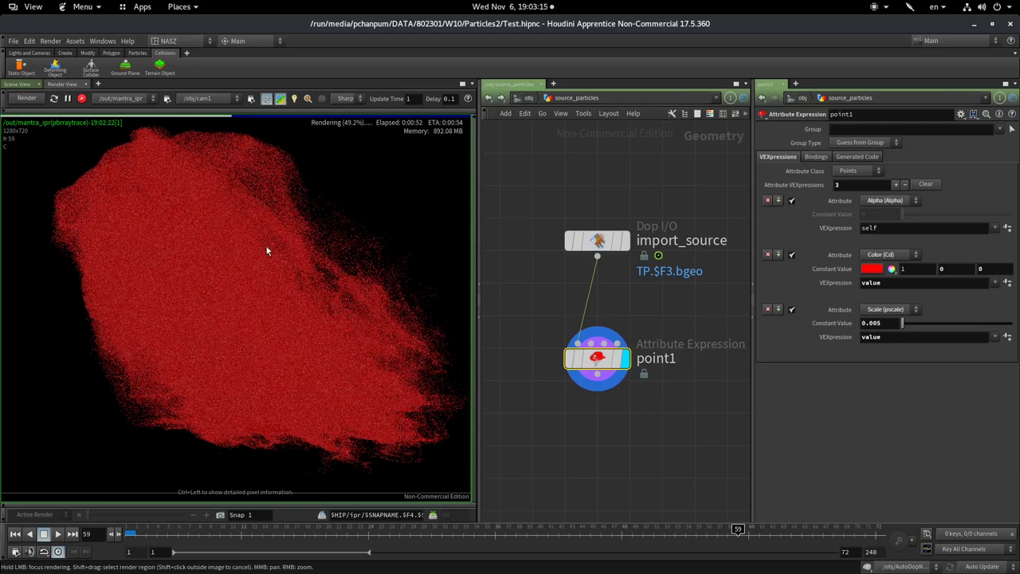
click(993, 228)
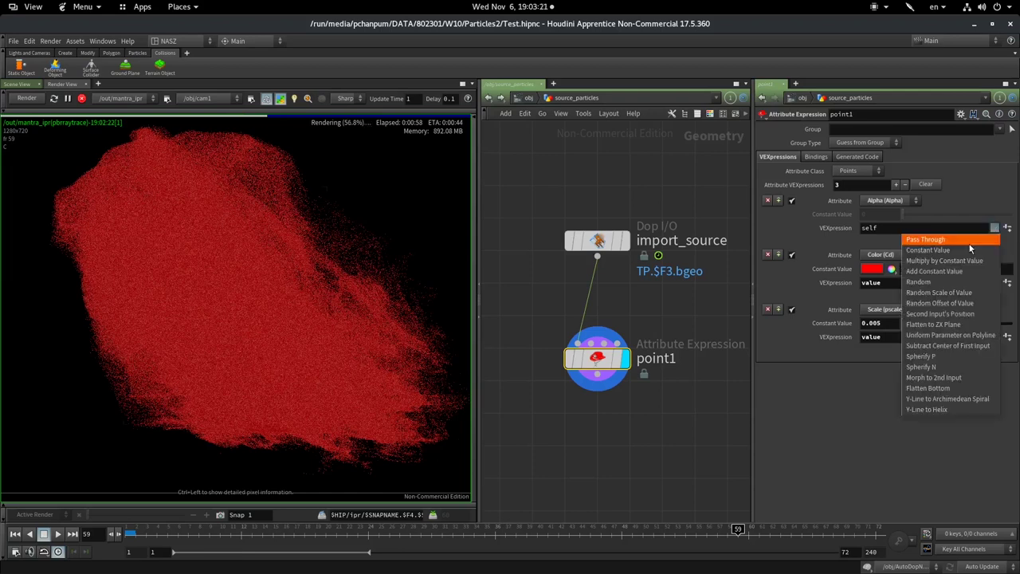
- Switch point1's Alpha expression to the Constant Value preset and set it to 0.05
click(969, 249)
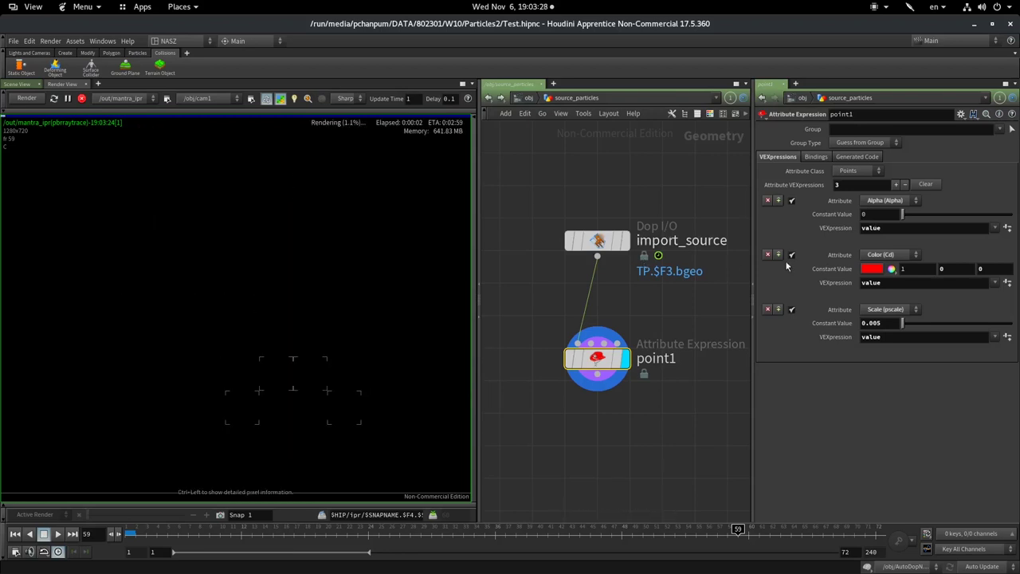
click(876, 214)
text(.1)
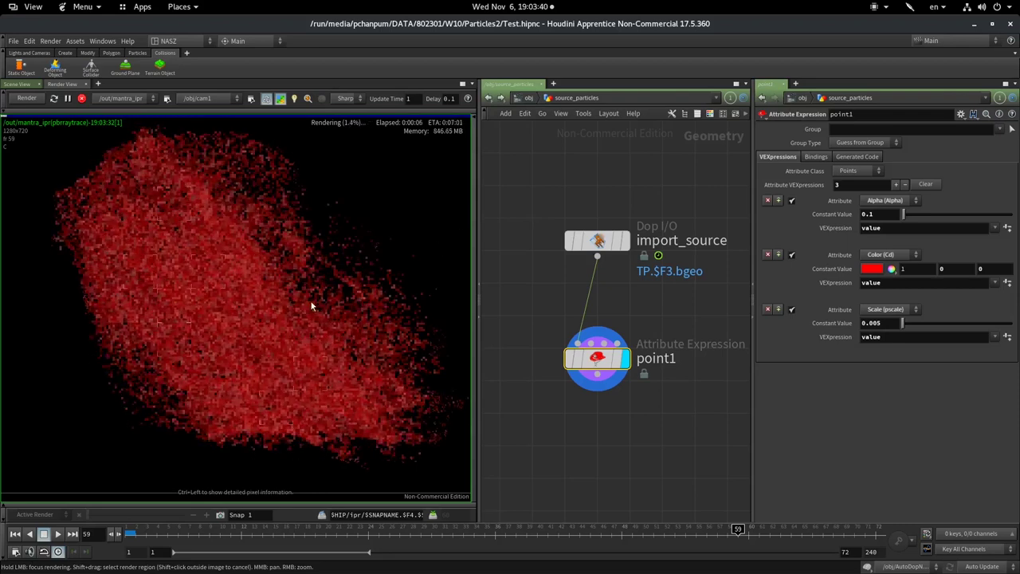
scroll(267, 317, down, 2)
scroll(268, 312, up, 2)
scroll(279, 303, down, 2)
middle_drag(280, 300, 240, 299)
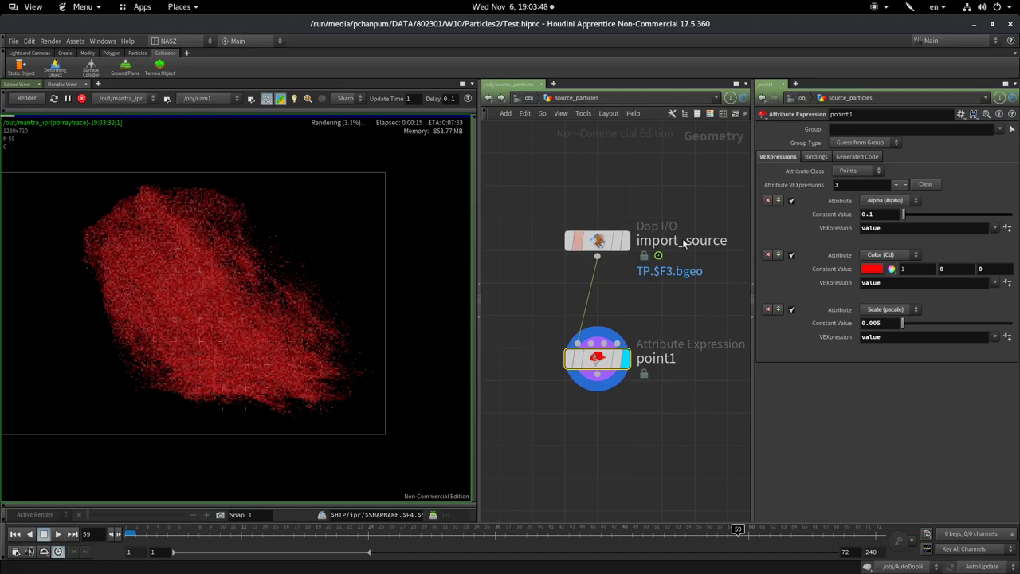
scroll(229, 291, up, 3)
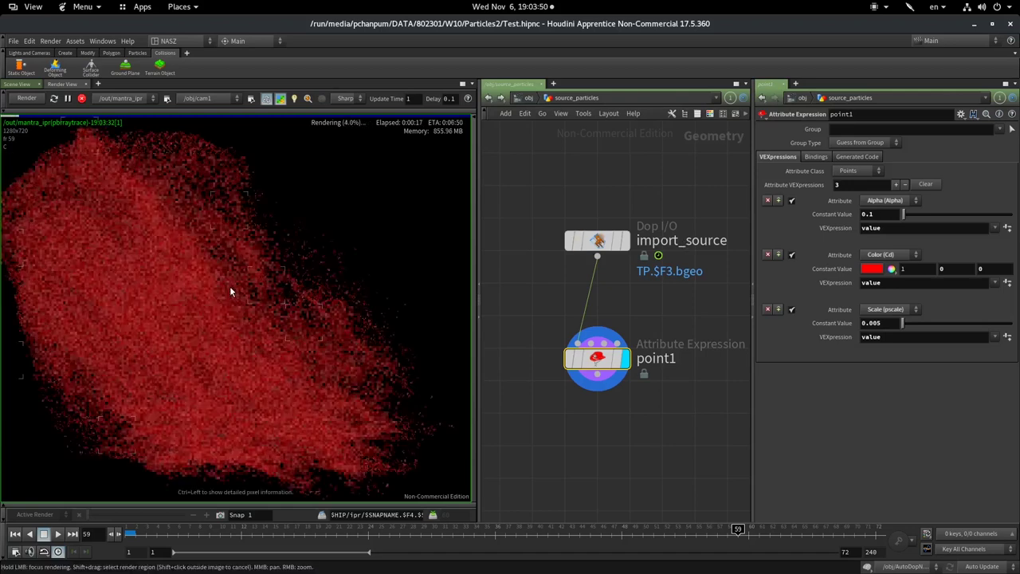
scroll(357, 230, down, 2)
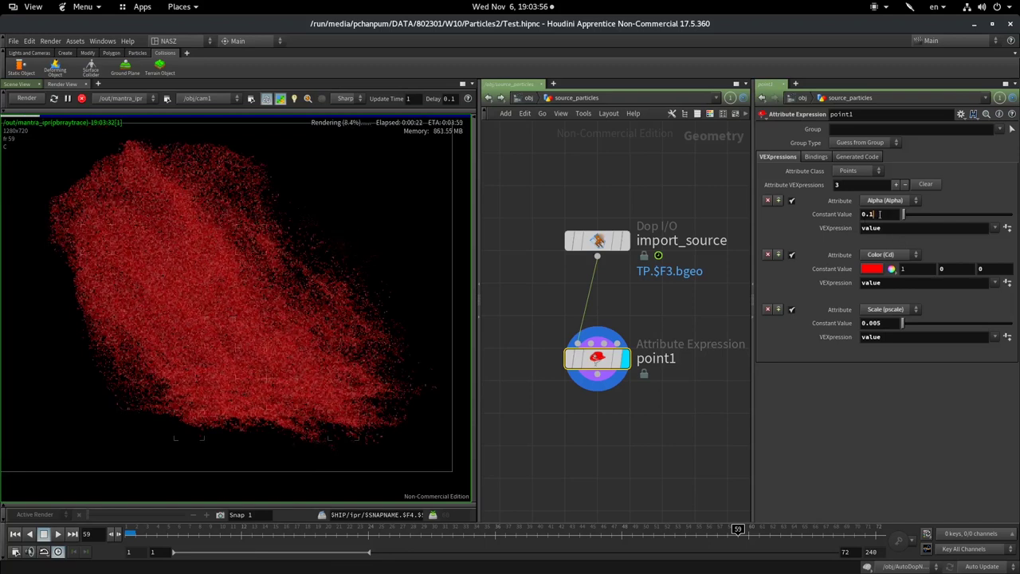
drag(879, 214, 869, 214)
mouse_move(840, 200)
key(Return)
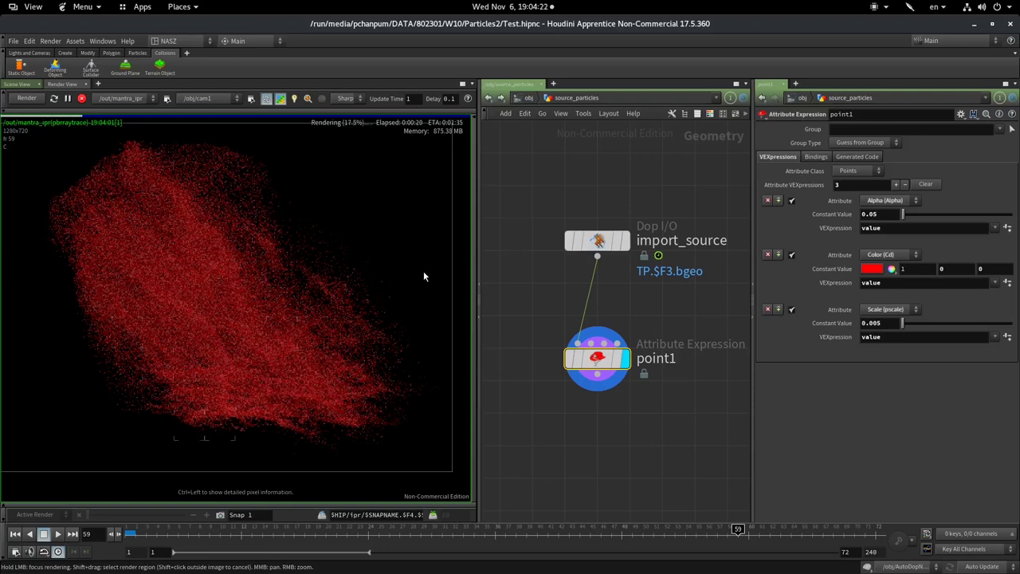
scroll(423, 276, up, 1)
mouse_move(295, 237)
middle_down()
mouse_move(283, 205)
mouse_move(289, 253)
middle_up()
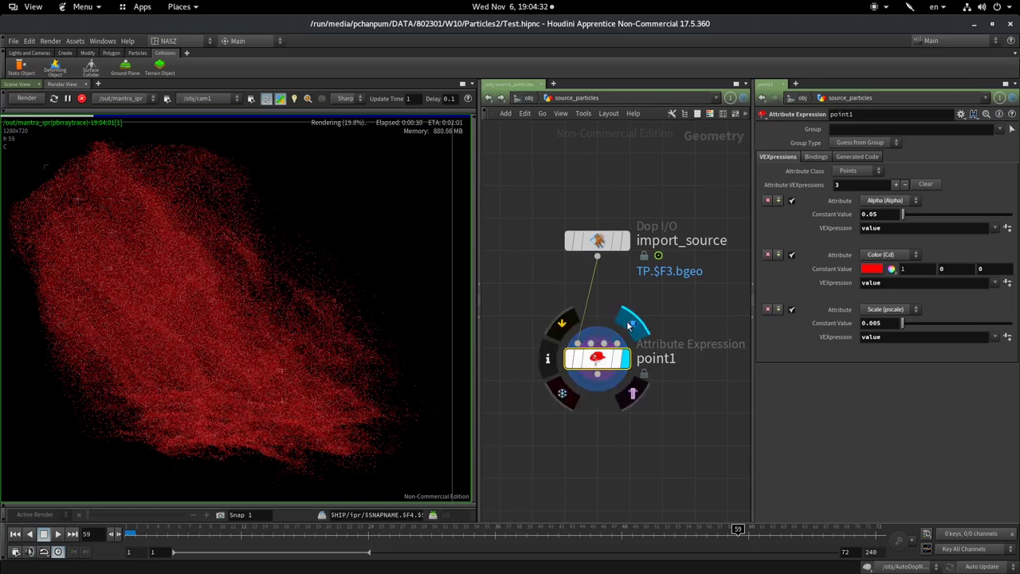
- At /obj, check hlight1's settings, then select the envlight1 environment light beside cam1
click(529, 99)
middle_drag(606, 472, 657, 298)
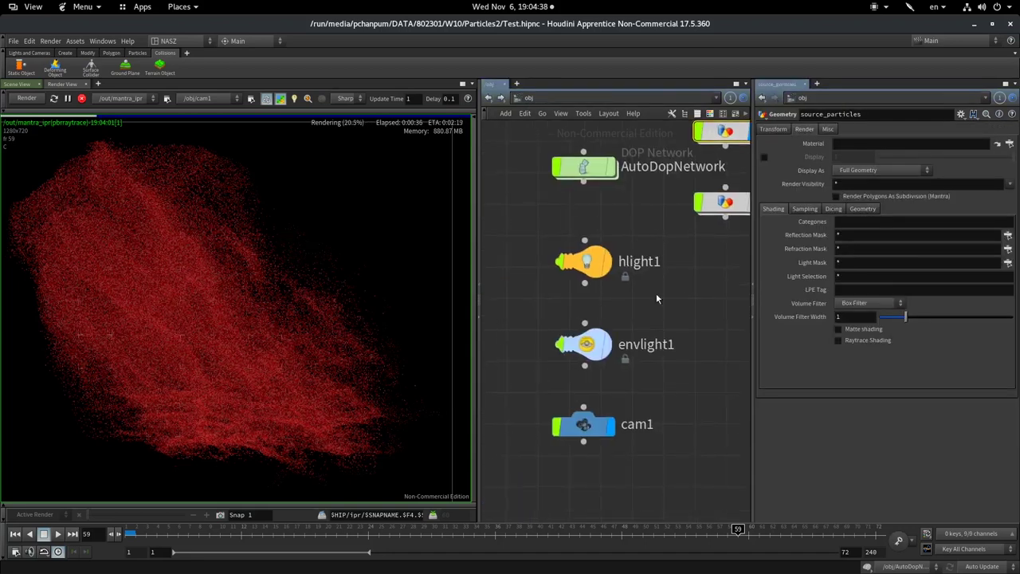
mouse_move(586, 262)
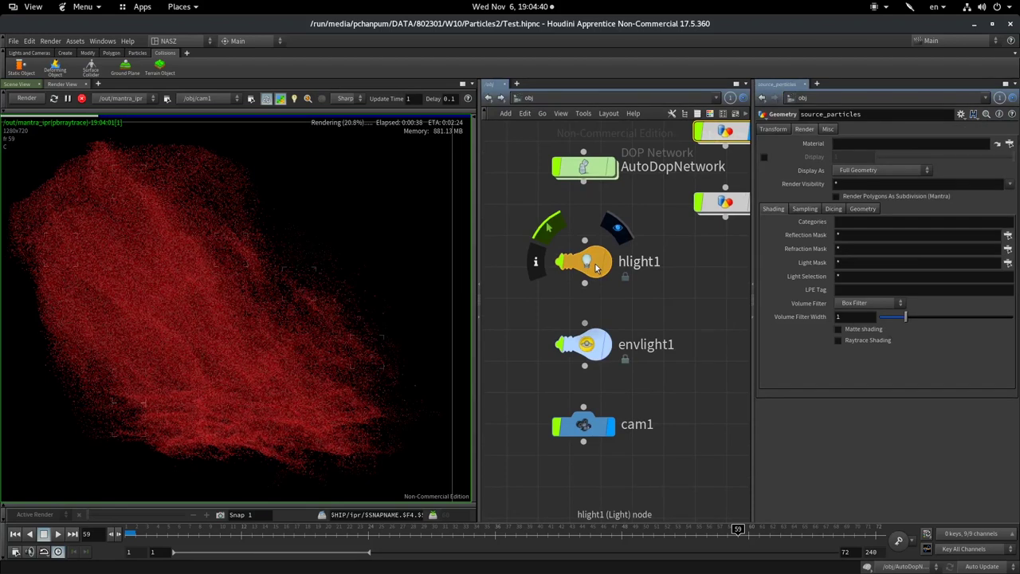
click(594, 267)
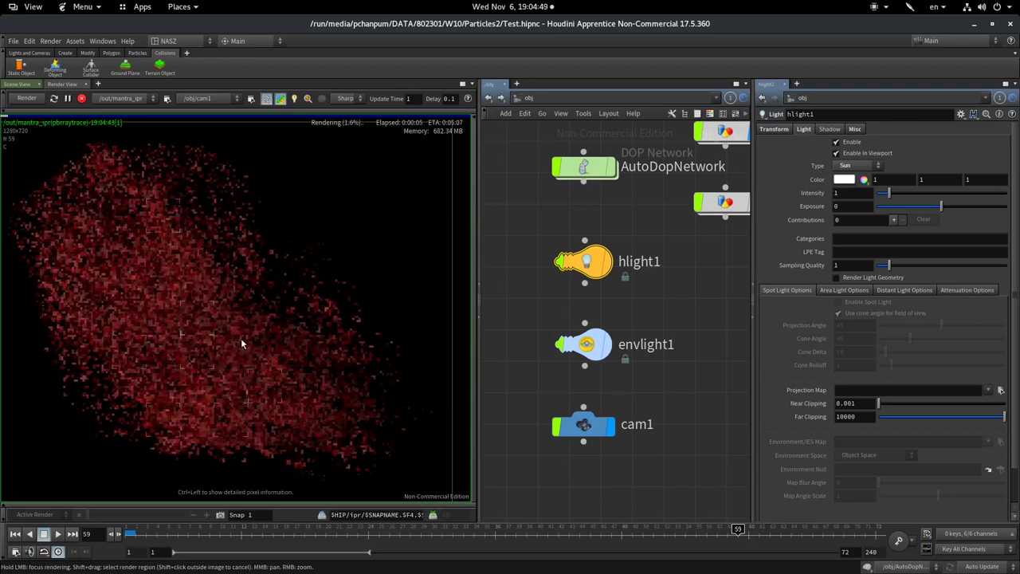
scroll(240, 338, down, 2)
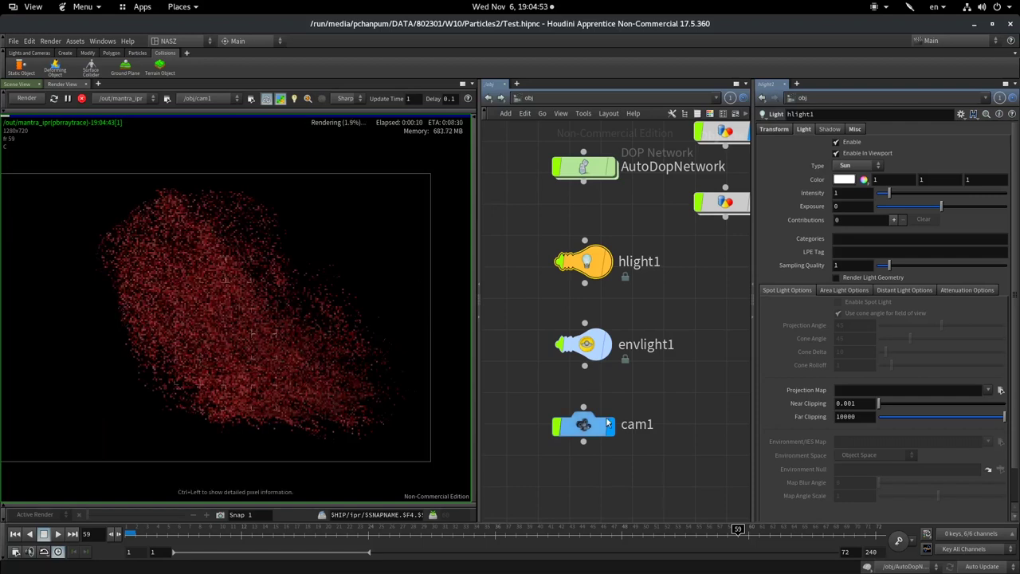
mouse_move(584, 344)
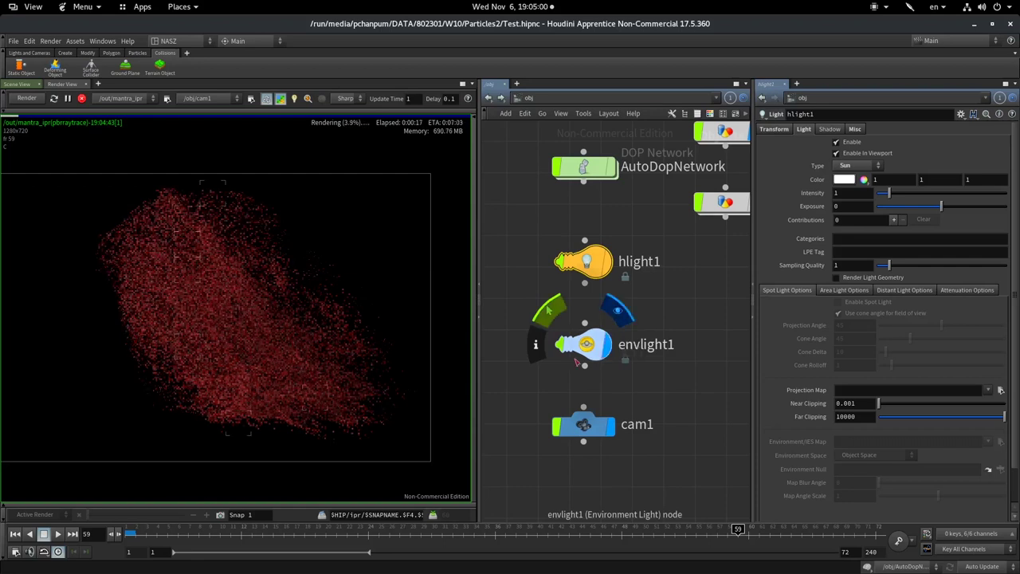
click(597, 347)
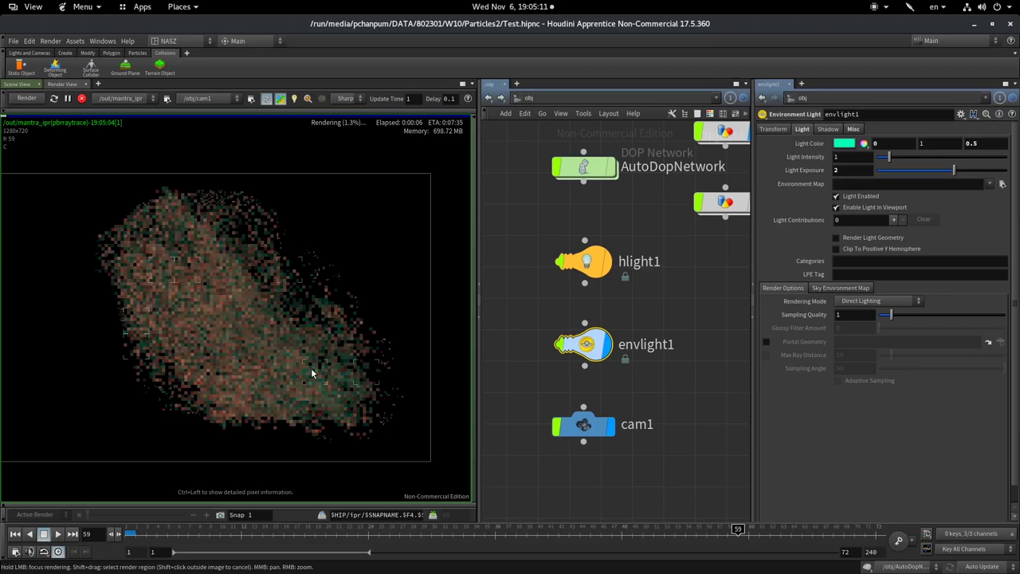
- Zoom and recentre the teal-tinted render, then dive into source_particles
scroll(241, 280, up, 3)
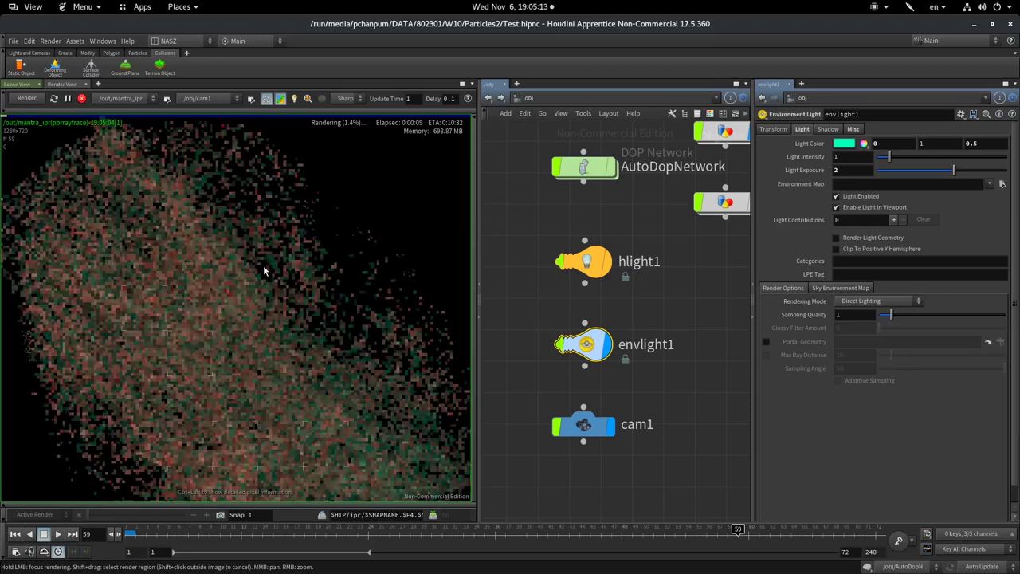
scroll(264, 271, down, 3)
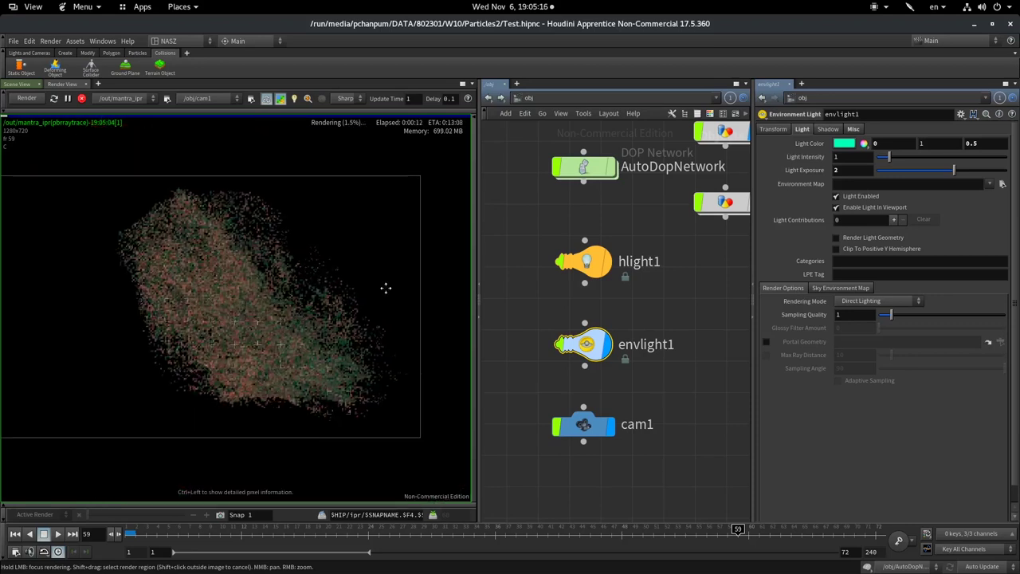
middle_drag(385, 288, 347, 267)
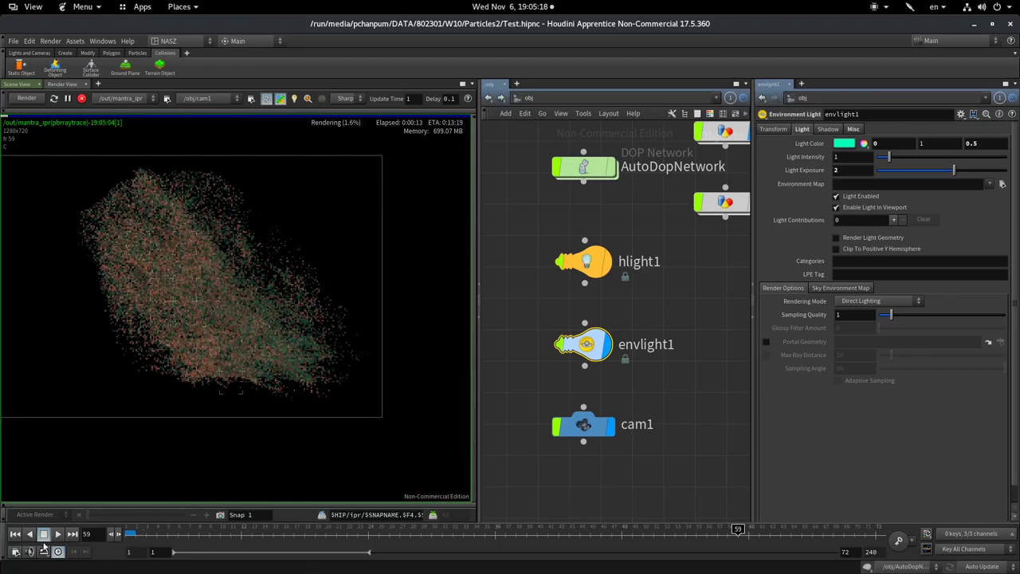
middle_drag(726, 151, 588, 202)
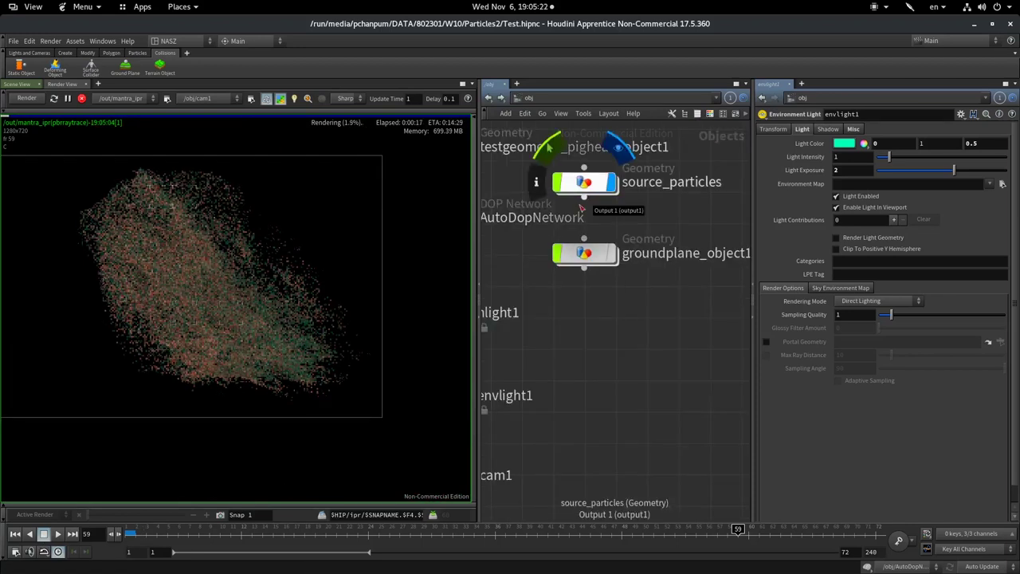
double_click(596, 189)
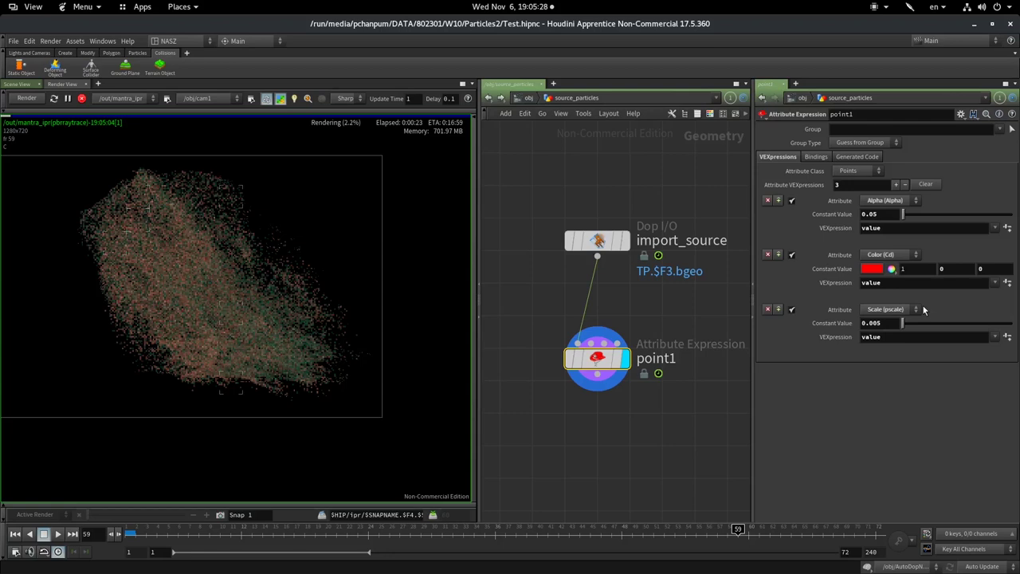
- Disable point1's Alpha attribute expression and return to /obj
click(792, 201)
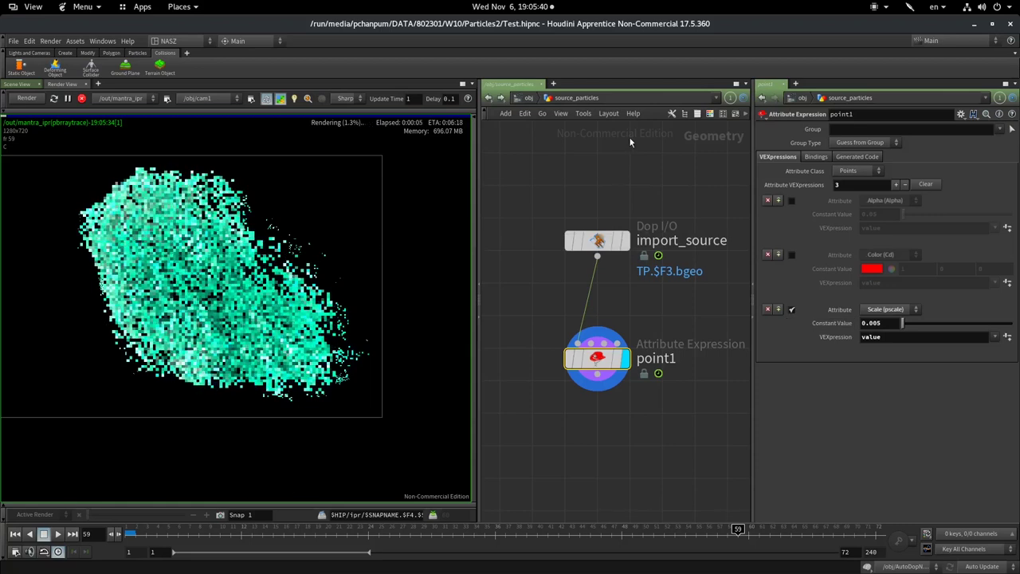
click(802, 98)
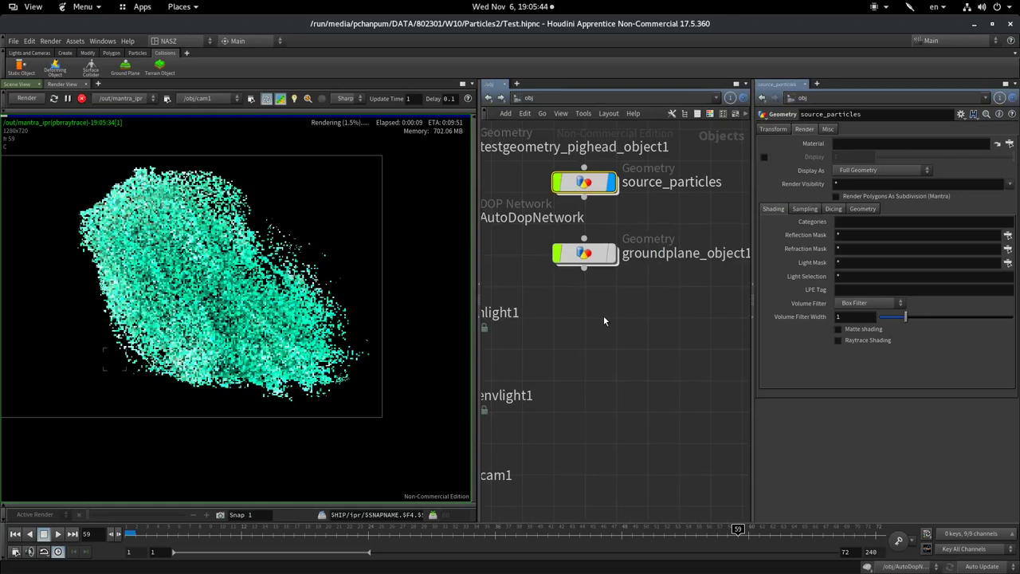
middle_drag(603, 316, 658, 320)
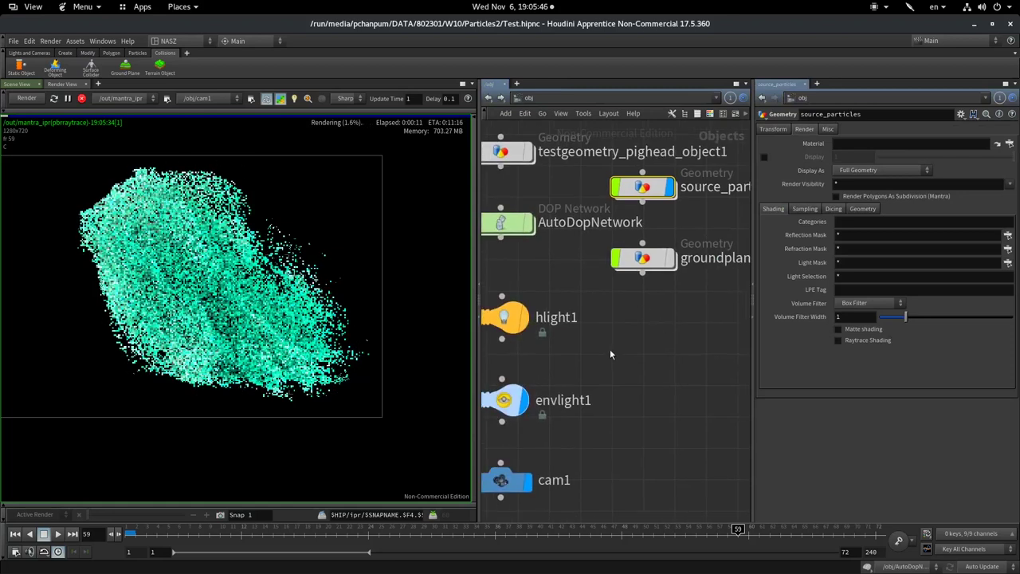
- Re-enter source_particles, search for a material node, then cancel and go back to /obj
double_click(661, 197)
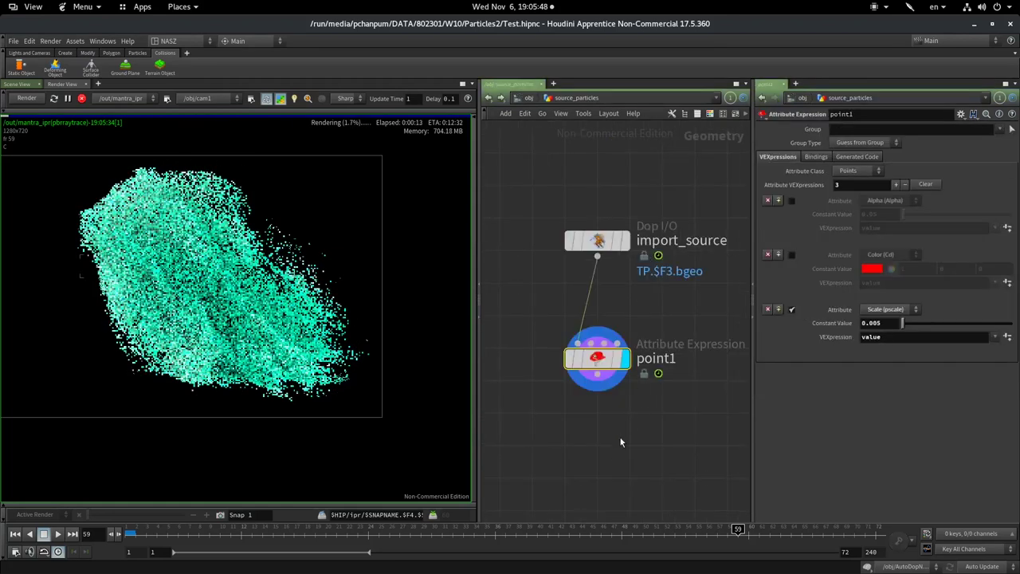
key(Tab)
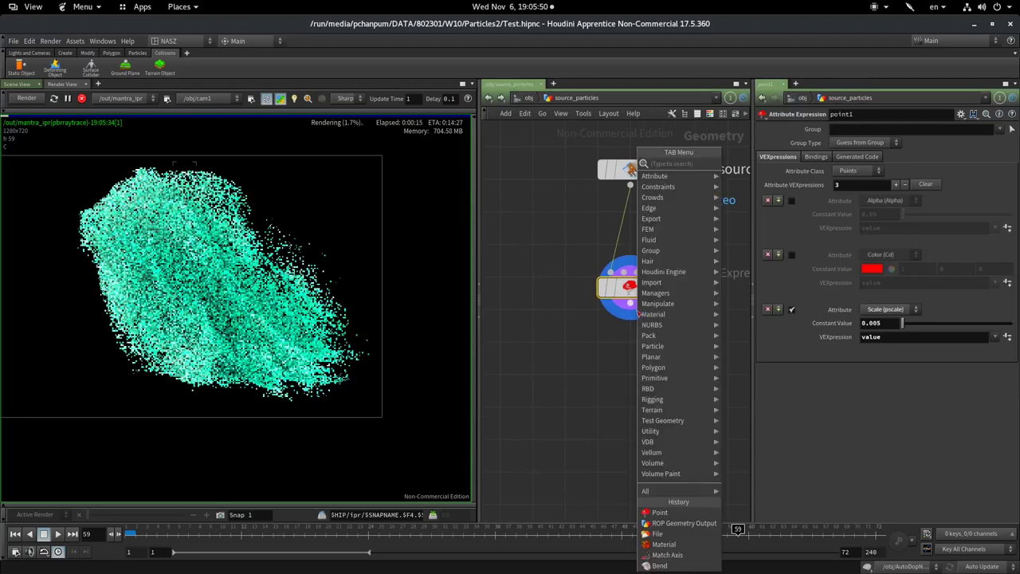
text(mat)
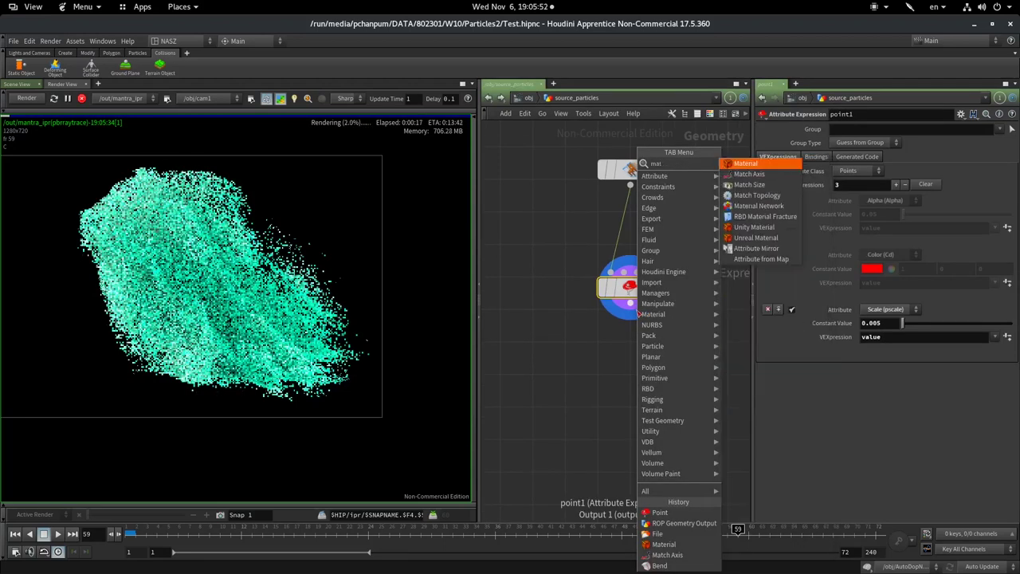
text(er)
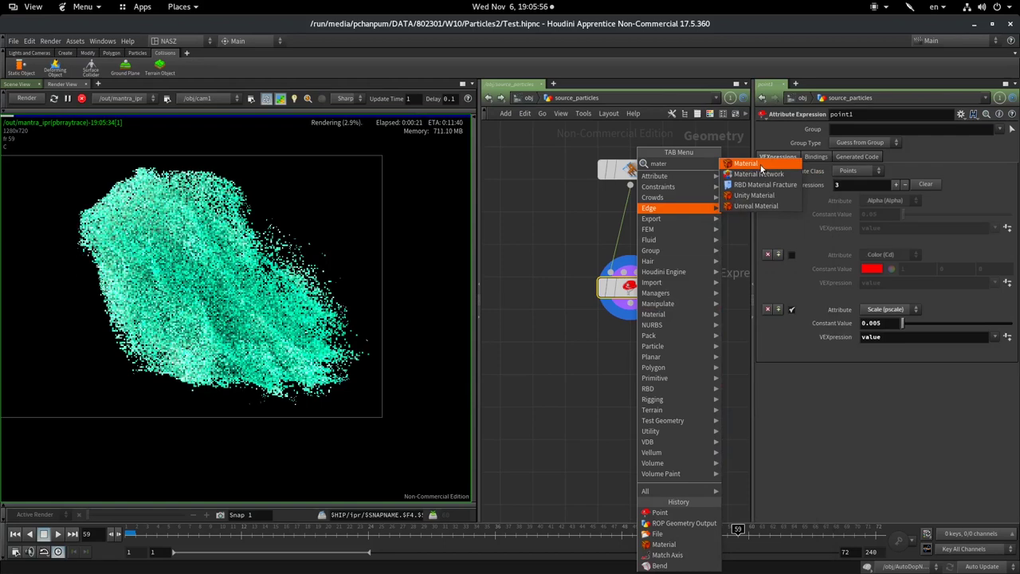
key(Escape)
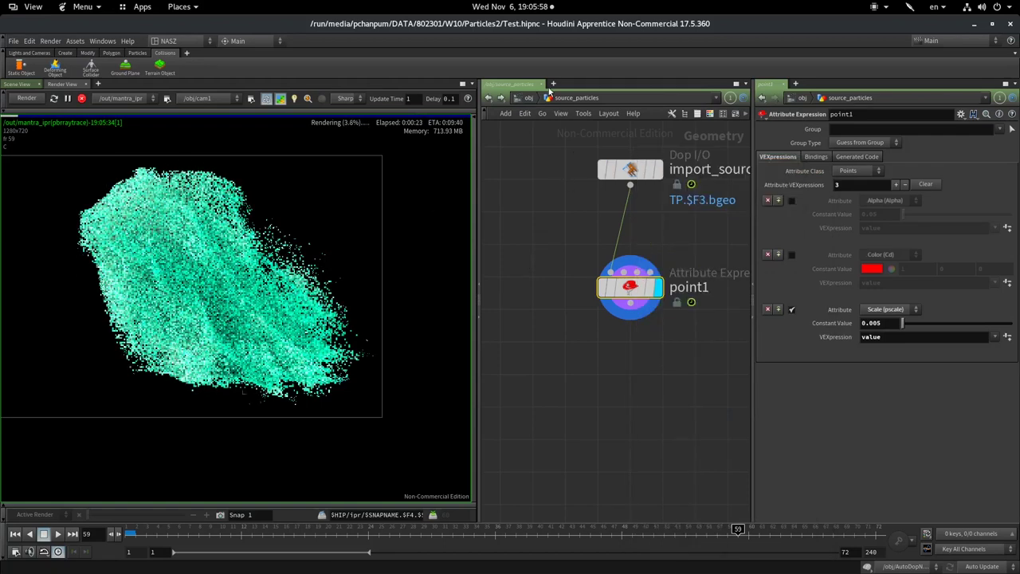
click(539, 99)
- Look at principledshader1 in /mat, then return to /obj and centre source_particles
click(535, 98)
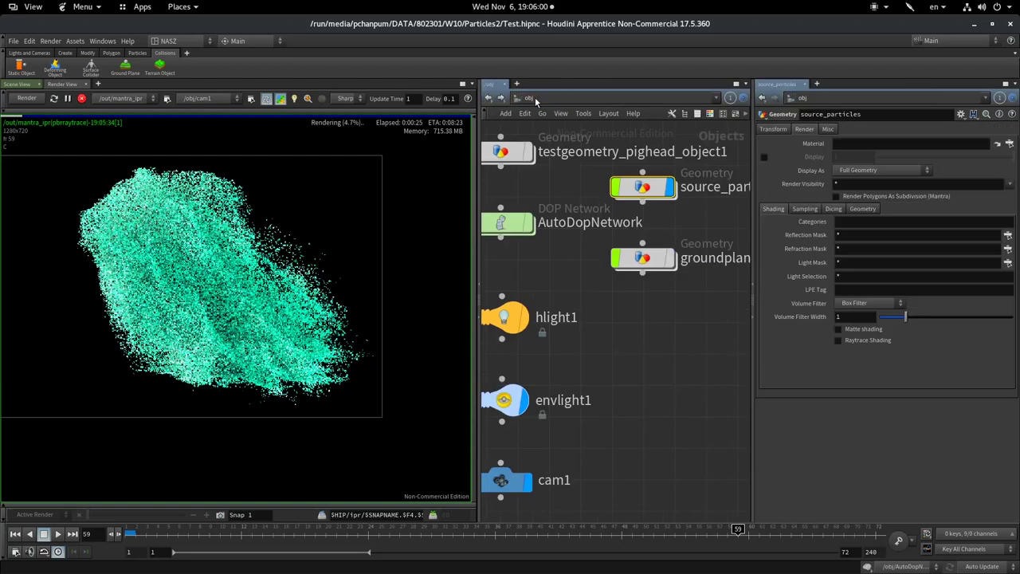
click(557, 137)
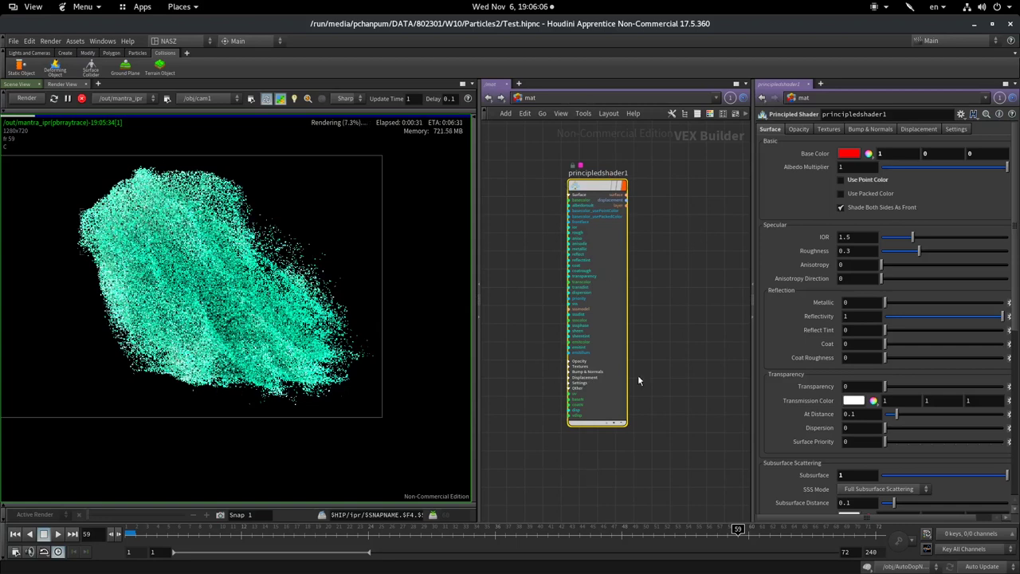
click(549, 97)
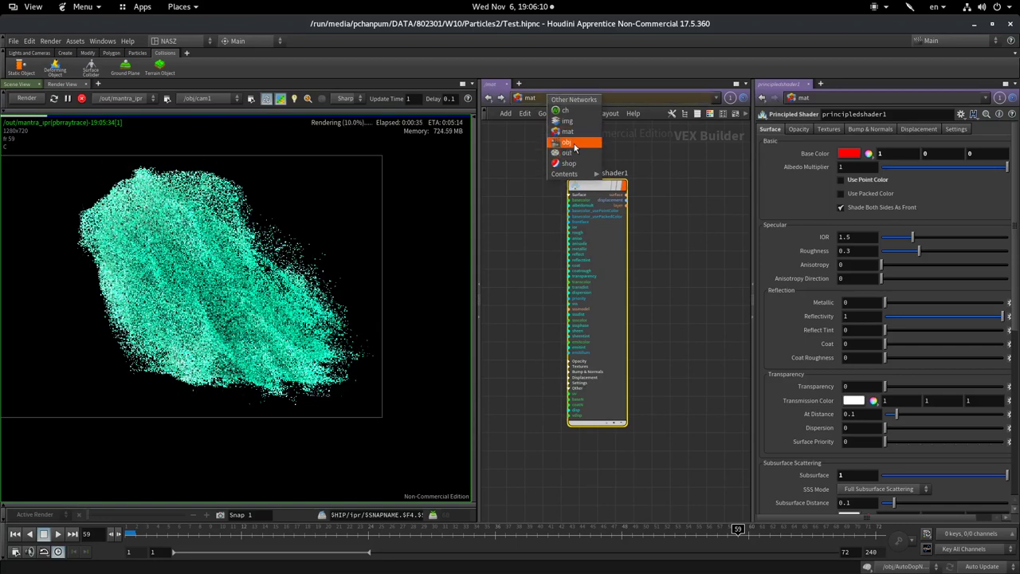
click(572, 143)
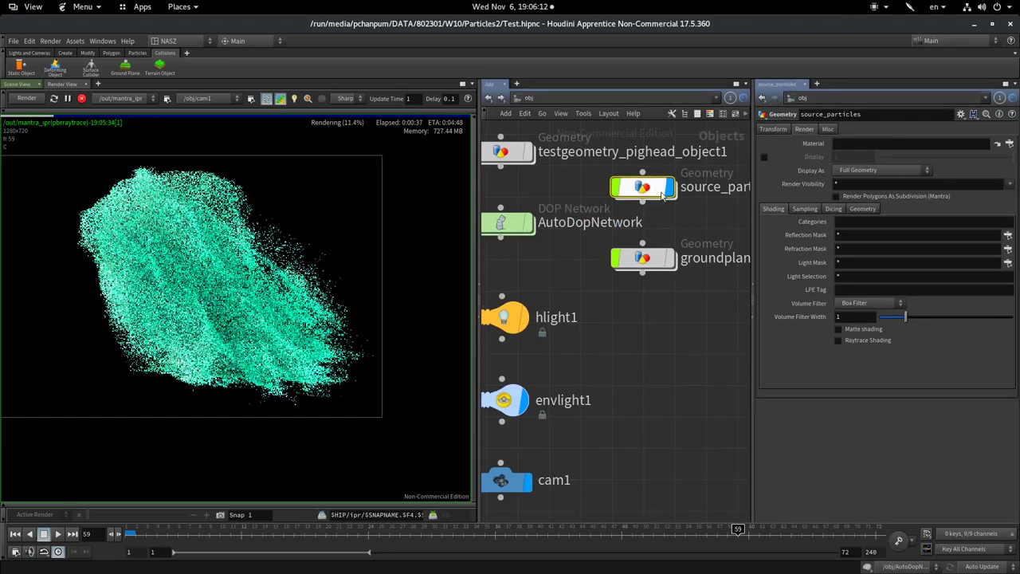
middle_drag(661, 188, 573, 244)
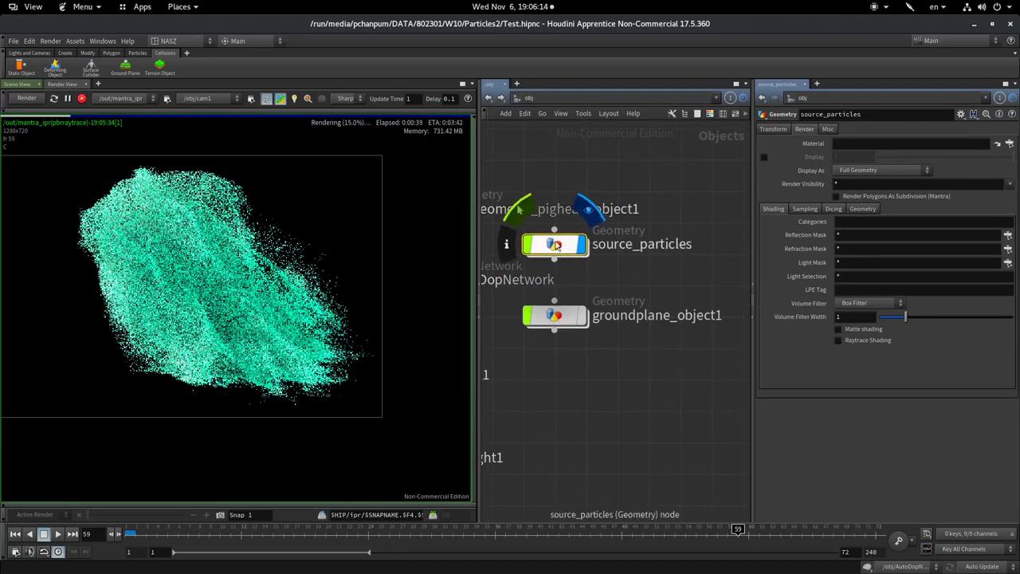
- Assign /mat/principledshader1 as source_particles' material, then select envlight1
click(1008, 145)
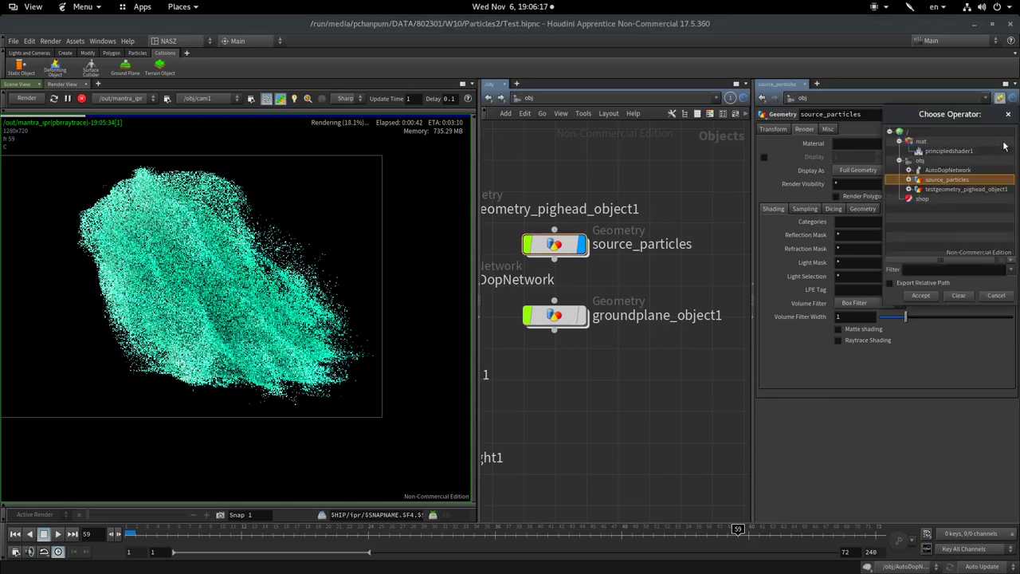
click(936, 150)
click(926, 296)
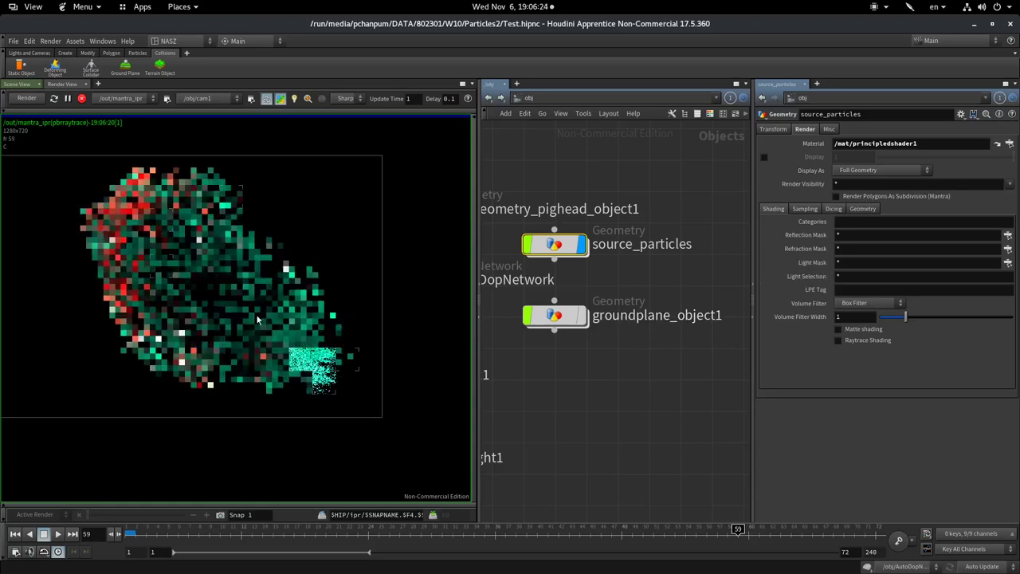
scroll(123, 335, down, 1)
mouse_move(122, 299)
middle_down()
mouse_move(293, 245)
mouse_move(254, 321)
middle_up()
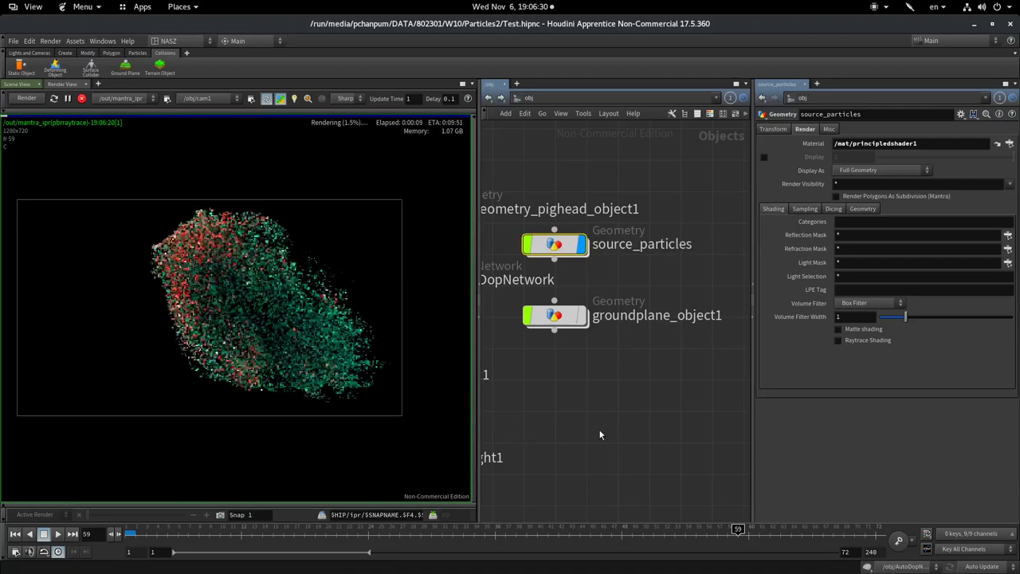
middle_drag(599, 432, 555, 339)
click(555, 338)
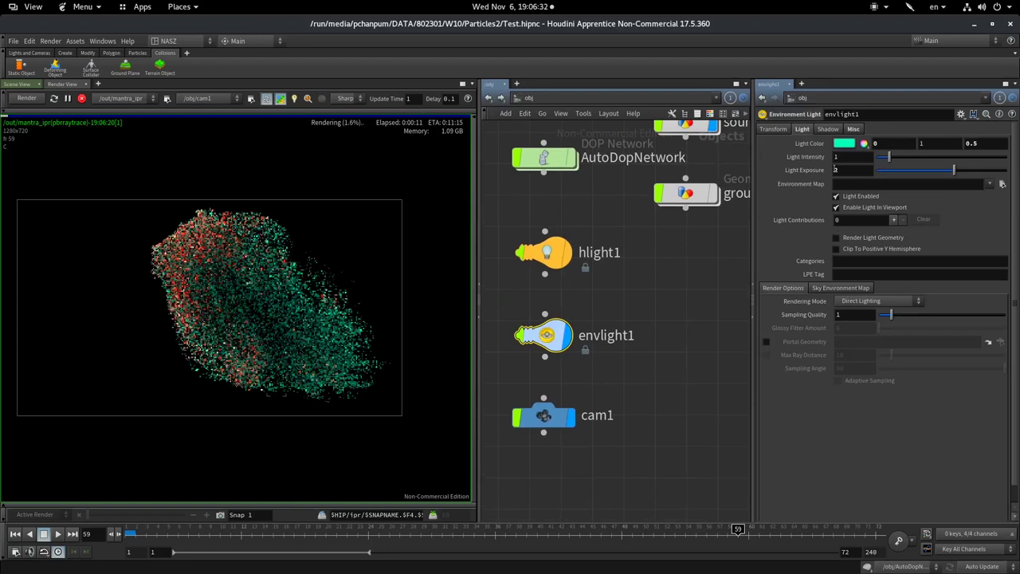
- Disable envlight1 and recentre the particle render
click(835, 196)
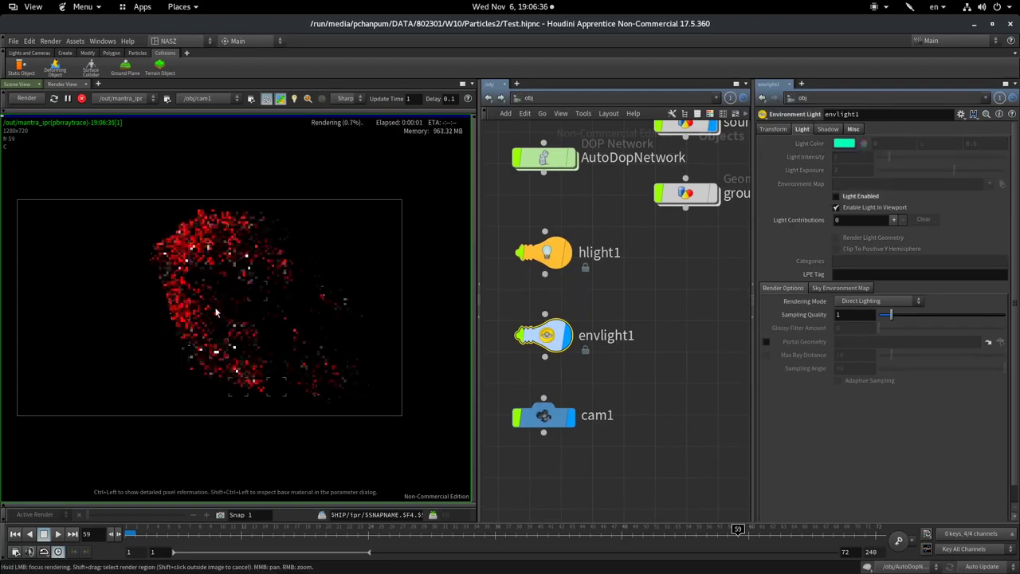
scroll(263, 295, up, 1)
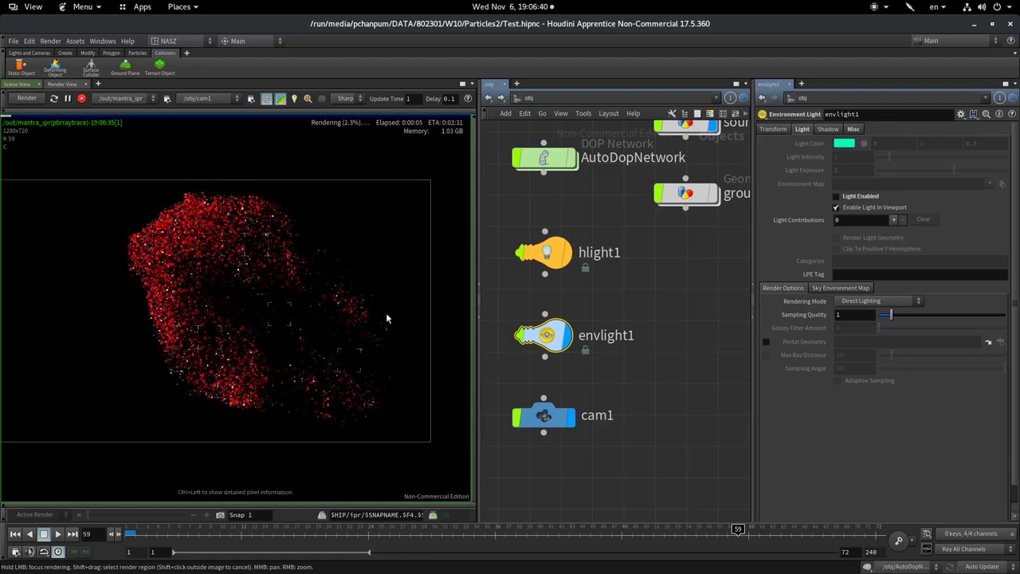
middle_drag(386, 313, 291, 324)
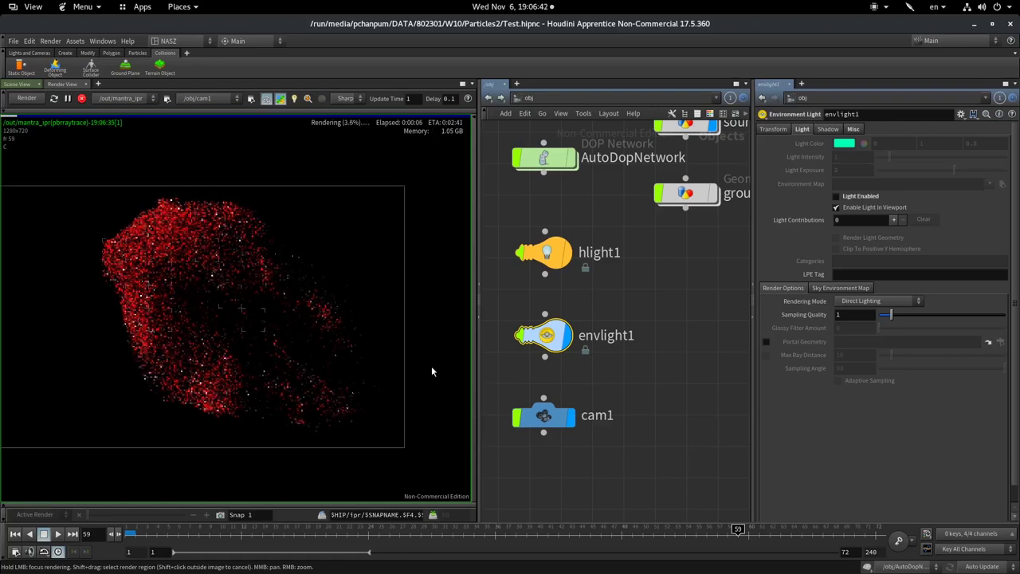
- Select source_particles, peek inside it, and open its Material setting from /obj
middle_drag(702, 281, 638, 365)
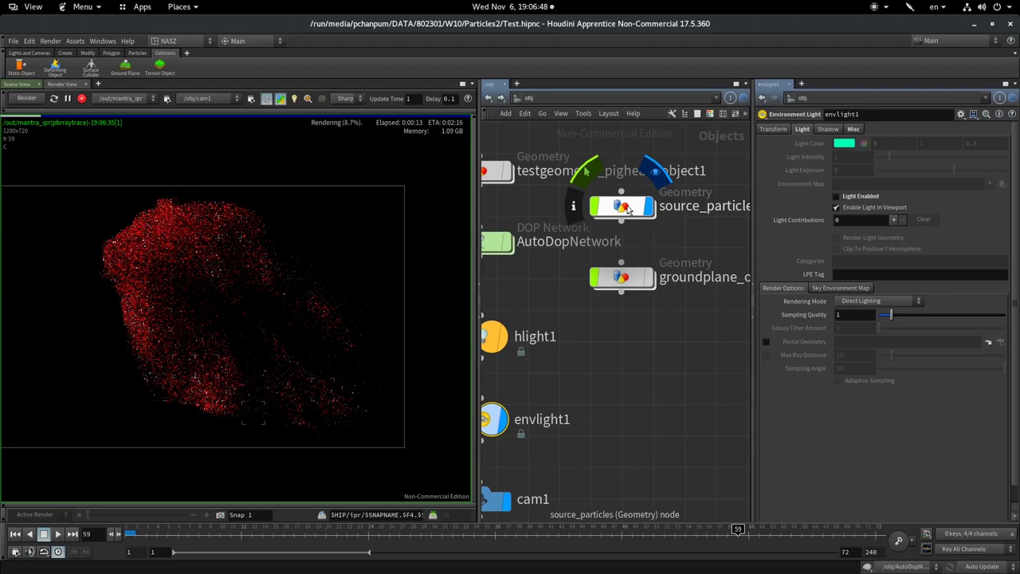
click(627, 207)
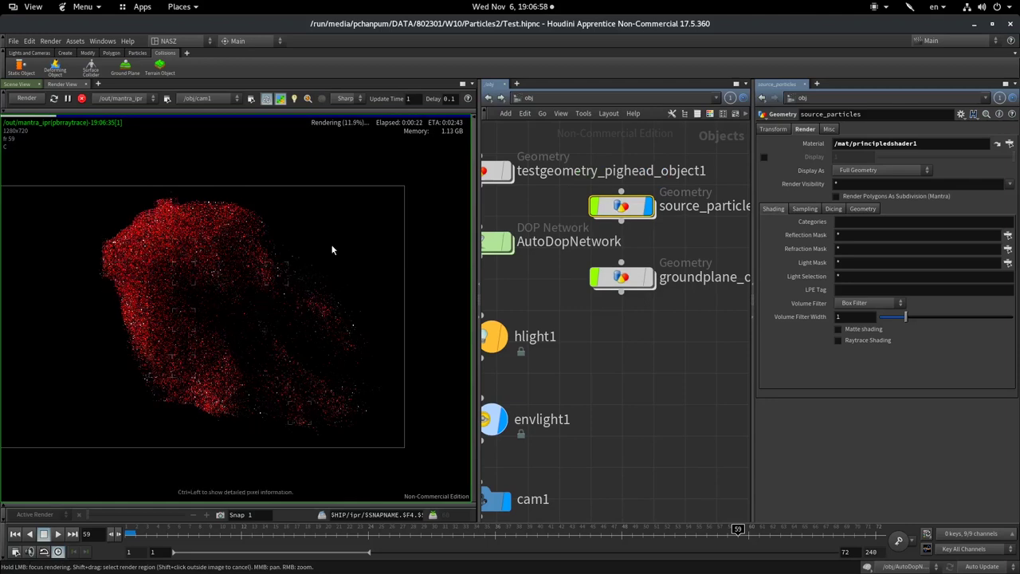
double_click(622, 206)
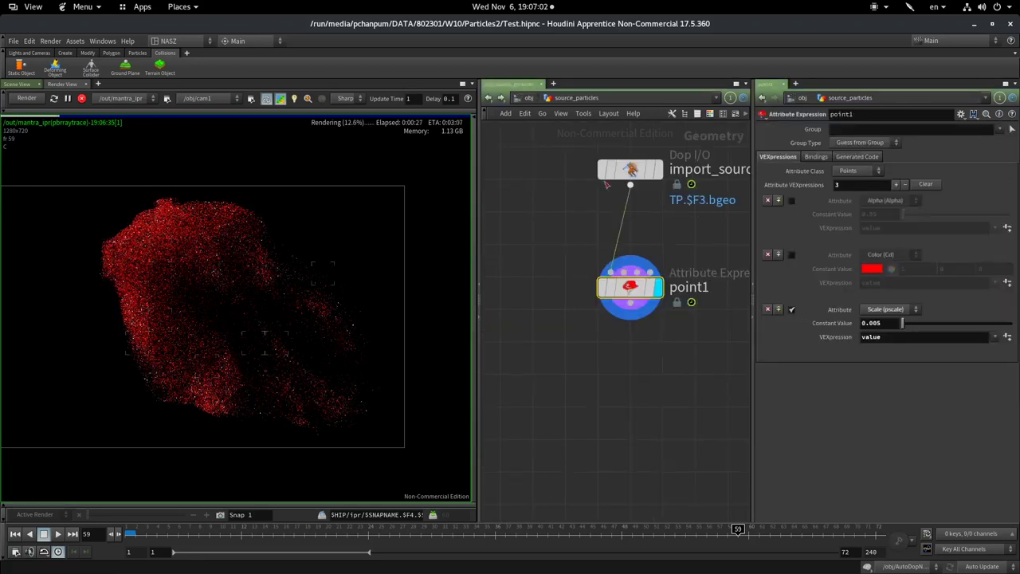
click(529, 97)
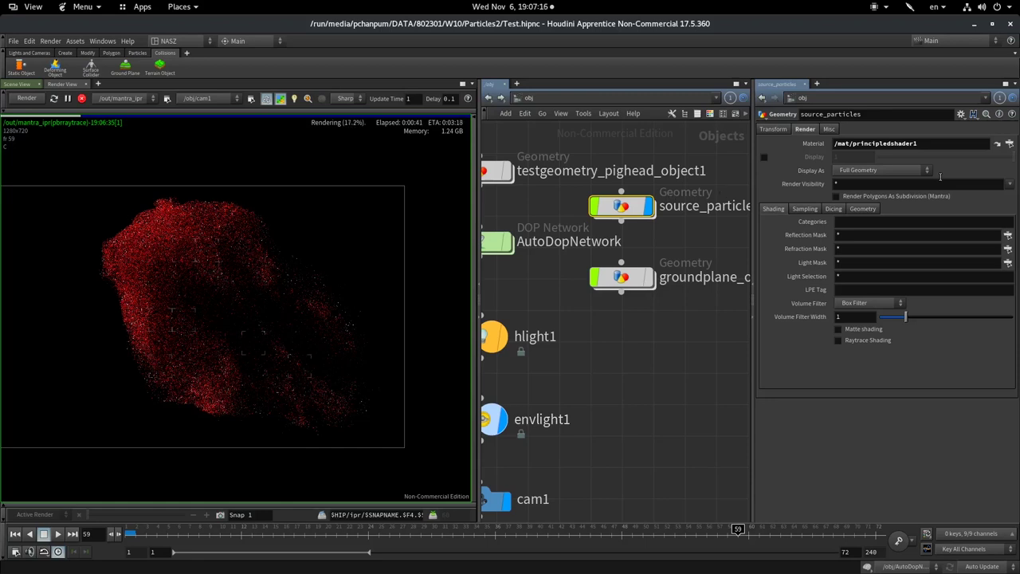
click(997, 146)
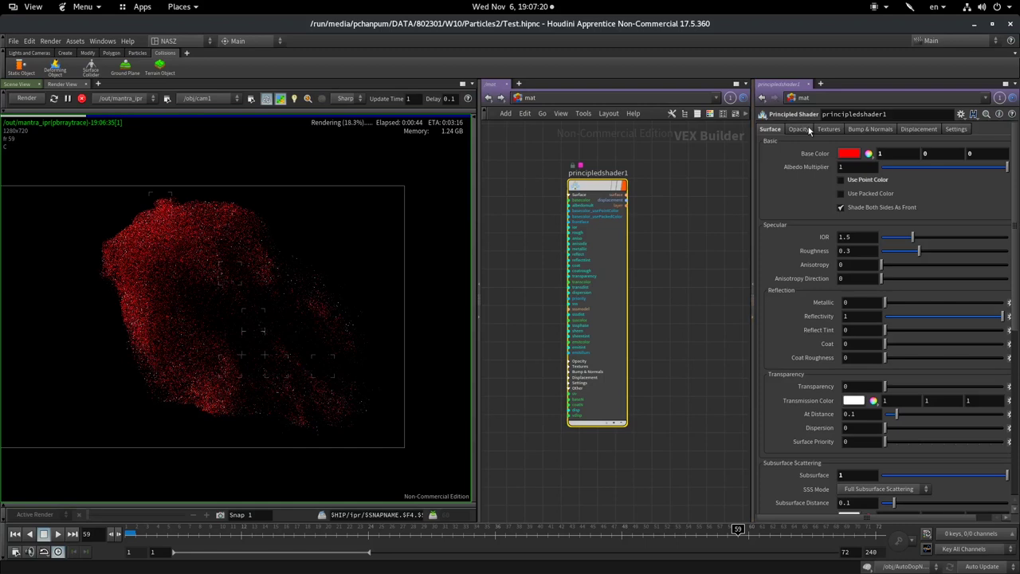
- Turn principledshader1's Subsurface down to 0 and compare the render
scroll(899, 356, down, 4)
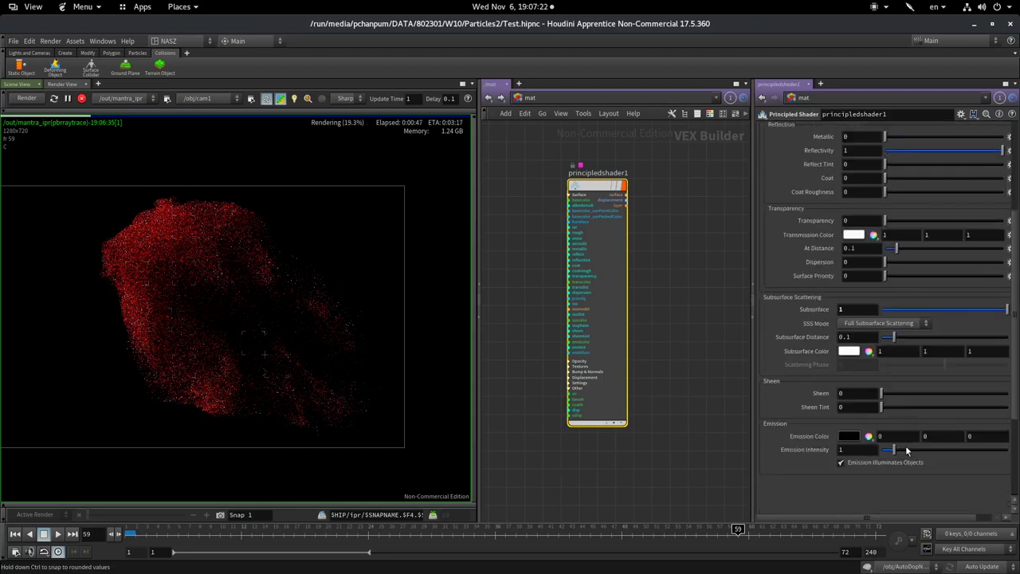
drag(928, 309, 880, 309)
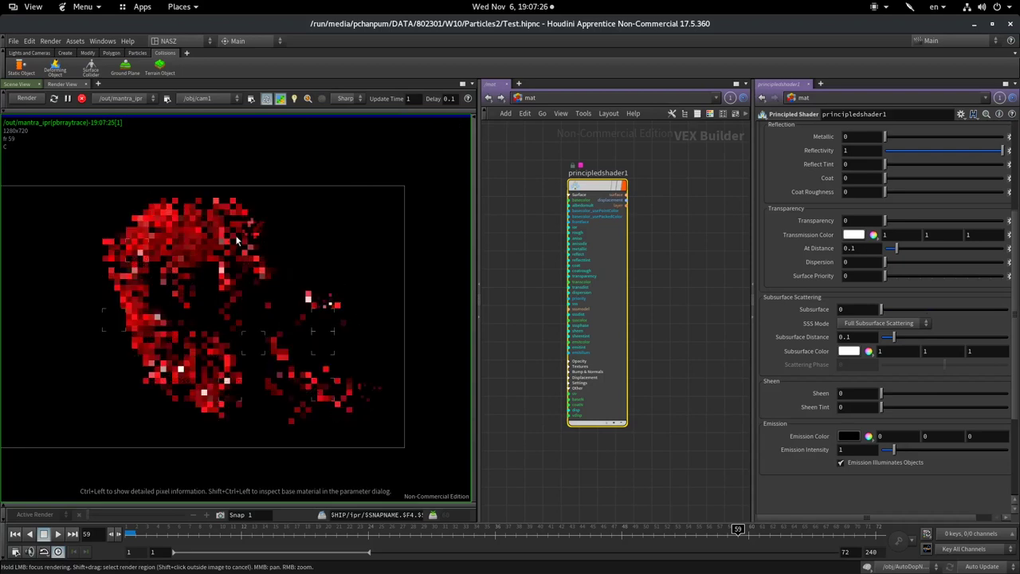
scroll(171, 296, up, 2)
scroll(199, 296, down, 3)
scroll(221, 299, down, 1)
scroll(319, 315, up, 2)
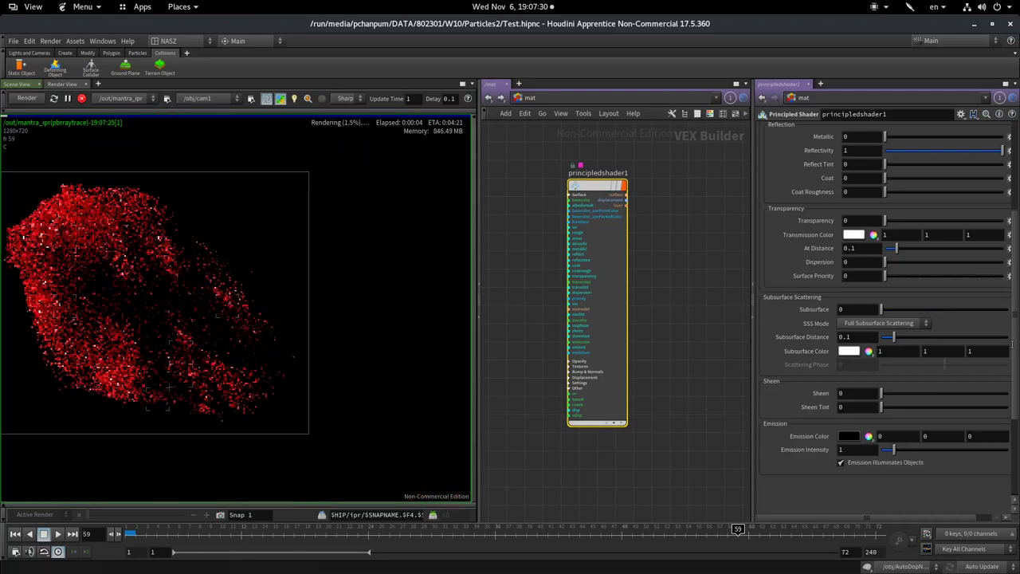
middle_drag(144, 284, 228, 285)
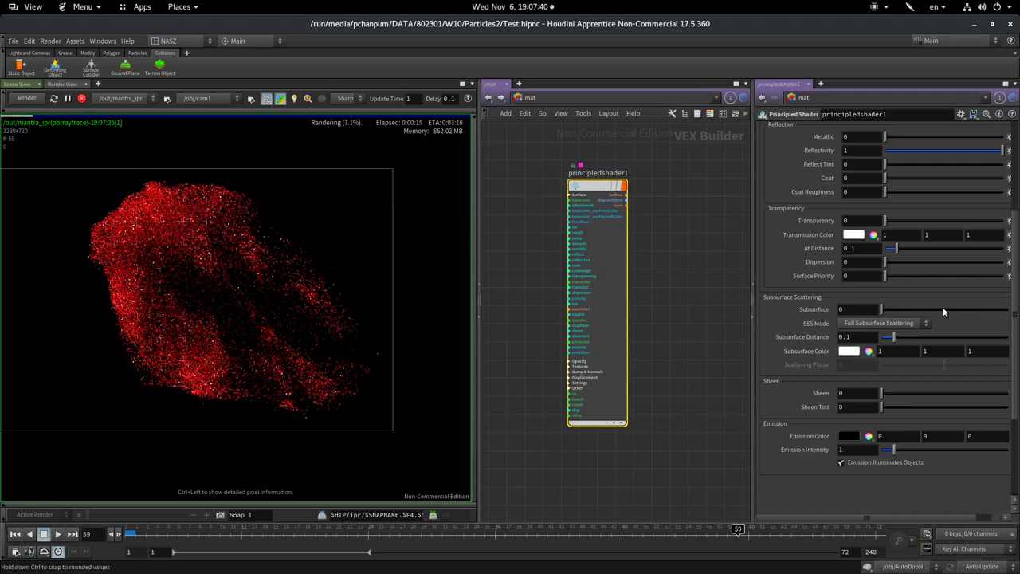
- Restore Subsurface to 1 with Full Subsurface Scattering
click(997, 309)
drag(1001, 309, 1009, 309)
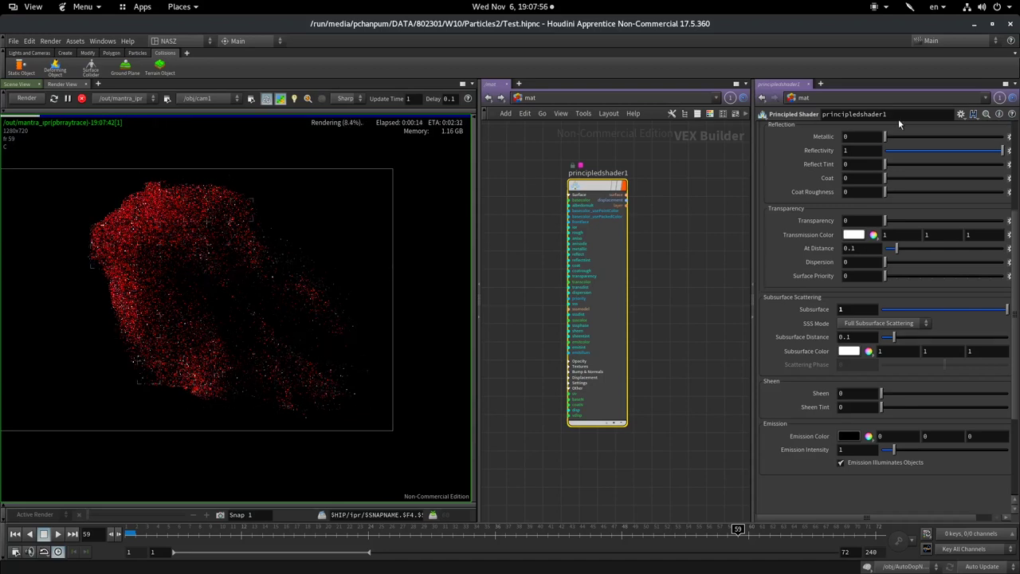
scroll(769, 213, up, 3)
scroll(802, 156, up, 2)
scroll(802, 157, up, 2)
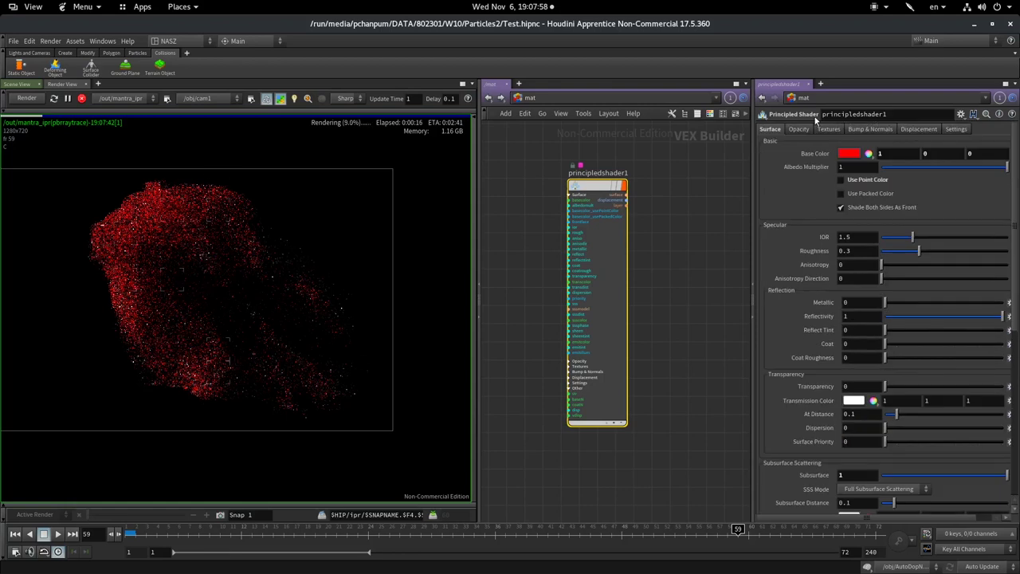
- On the material's Opacity tab, set Opacity Scale to .05
click(799, 128)
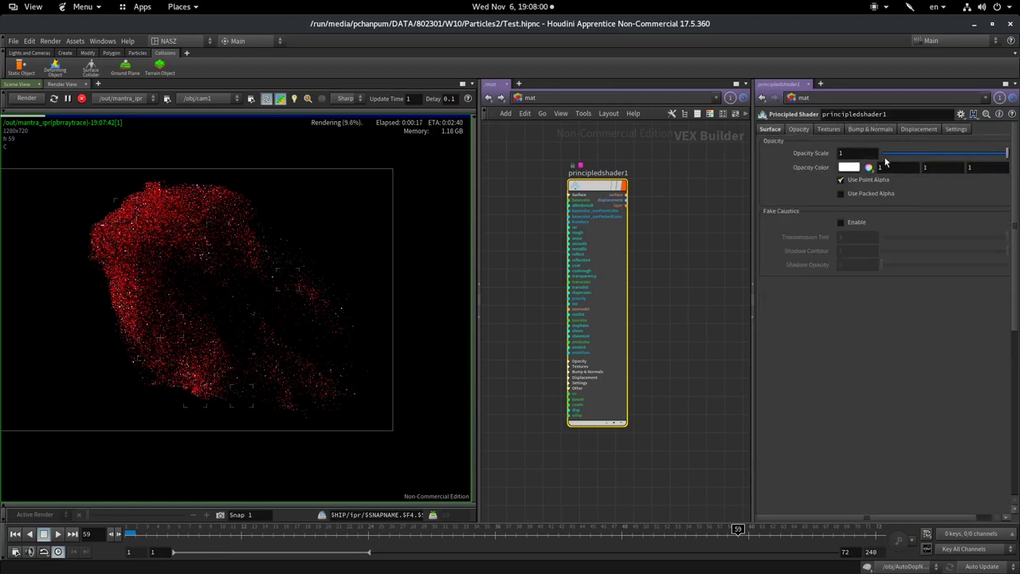
scroll(165, 295, up, 2)
scroll(164, 295, down, 1)
scroll(165, 295, up, 1)
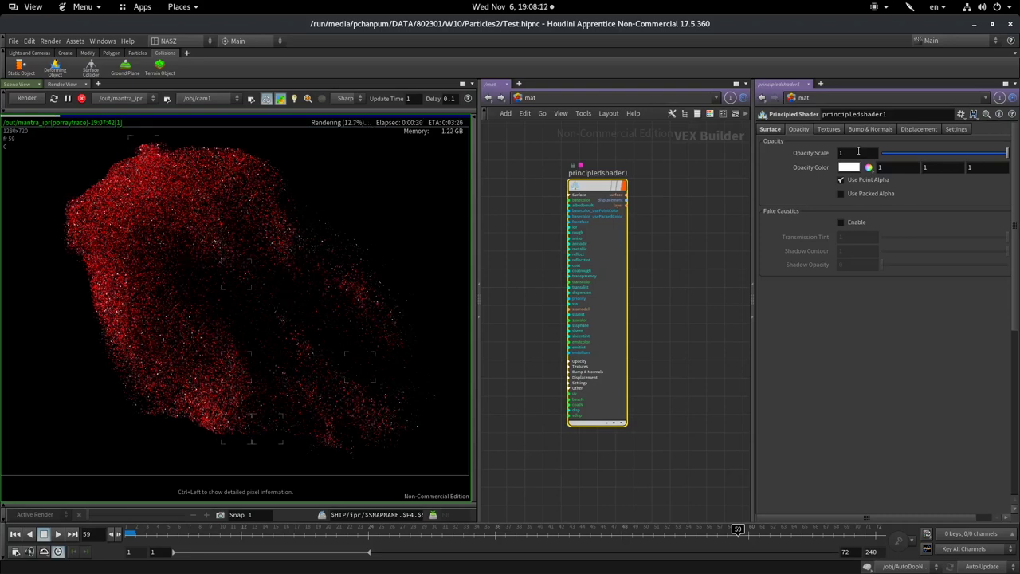
double_click(859, 152)
text(05)
key(Return)
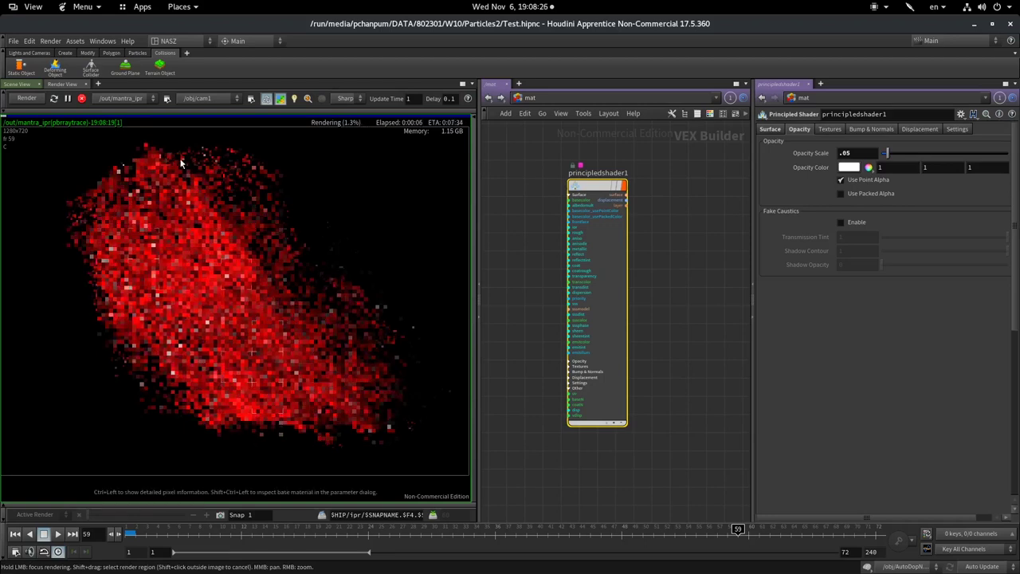
- Raise Opacity Scale to .2, recentre the render, and return to source_particles
scroll(181, 164, down, 1)
scroll(170, 243, up, 2)
scroll(170, 243, down, 1)
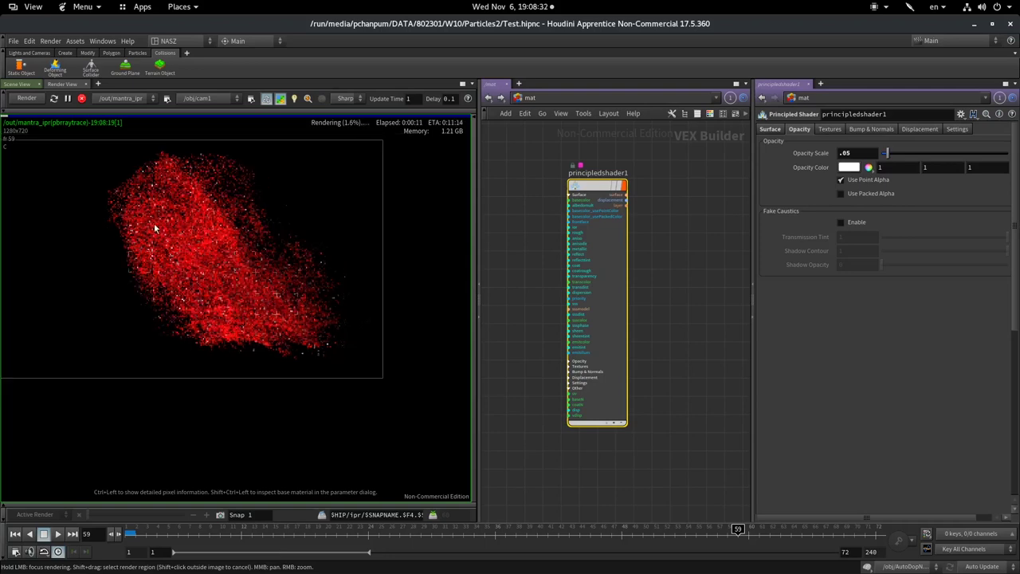
scroll(233, 223, up, 1)
scroll(255, 264, up, 1)
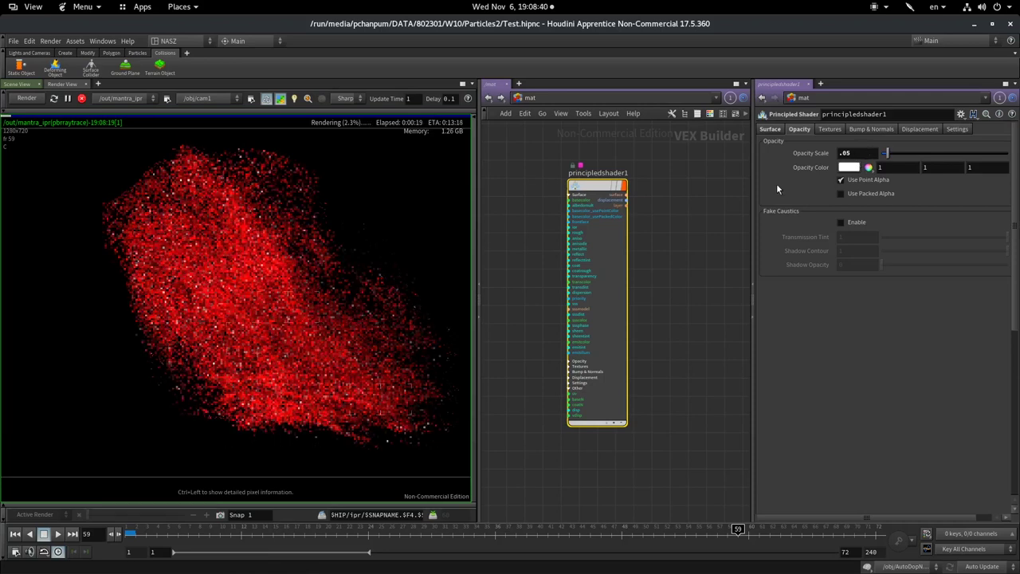
key(Return)
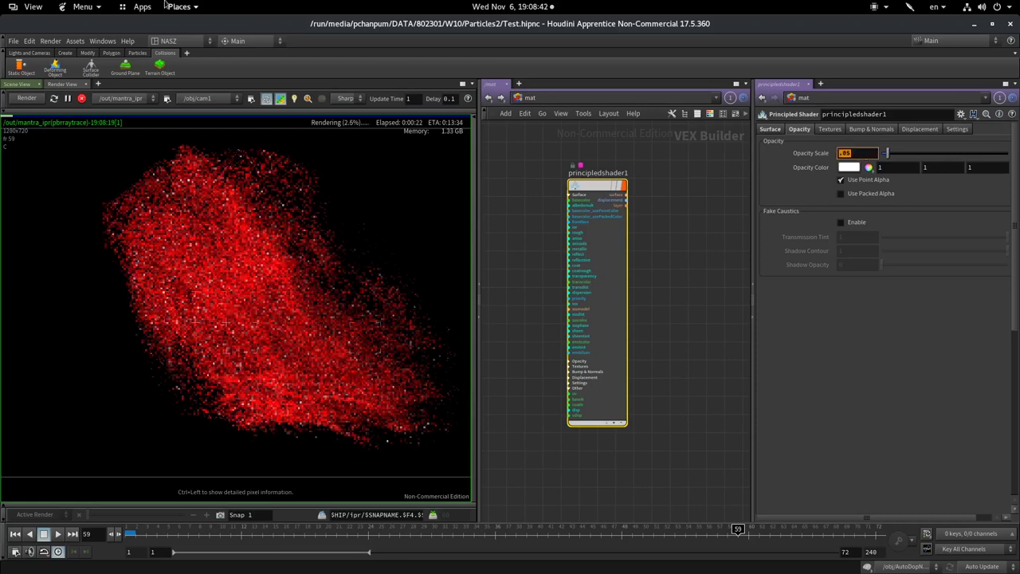
text(.2)
key(Return)
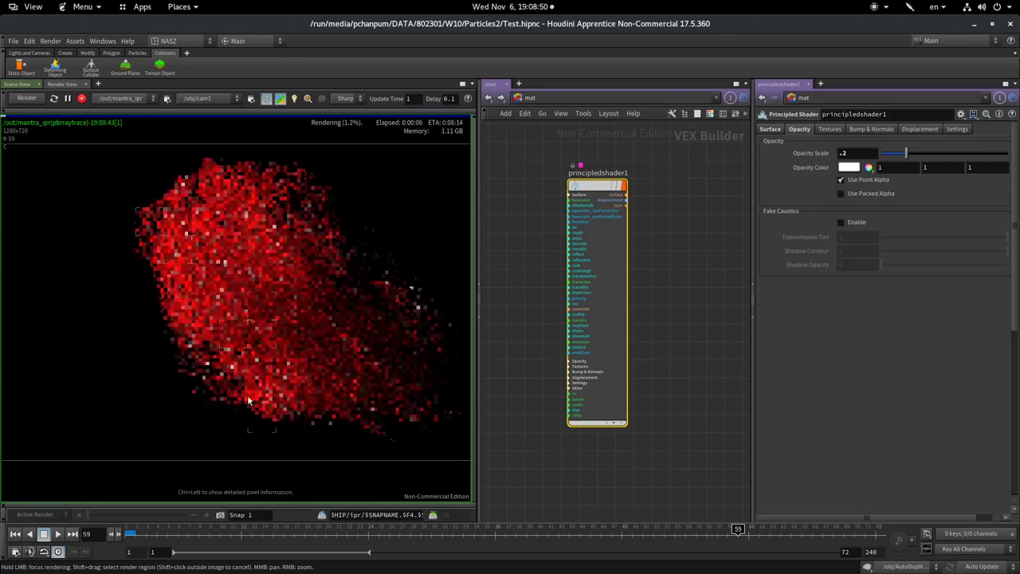
middle_drag(300, 288, 249, 280)
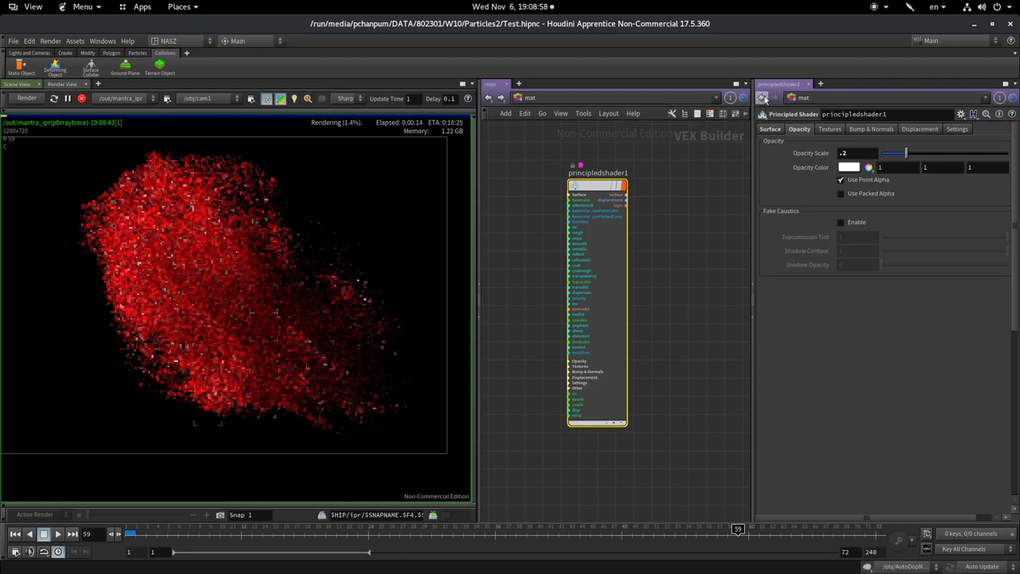
click(763, 97)
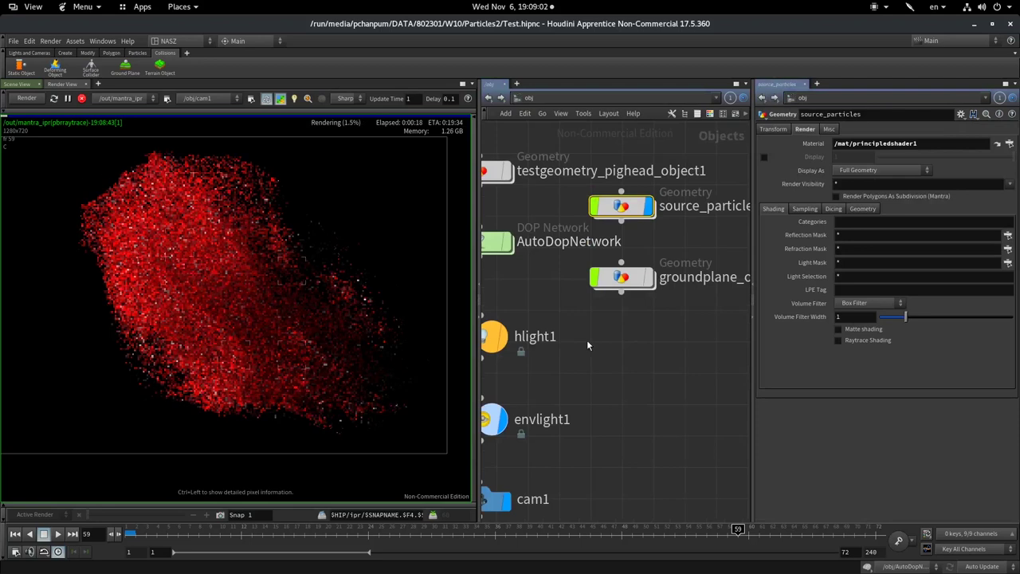
- Select envlight1 and tick Light Enabled to restore the teal lighting
mouse_move(607, 330)
middle_down()
mouse_move(685, 251)
mouse_move(676, 243)
middle_up()
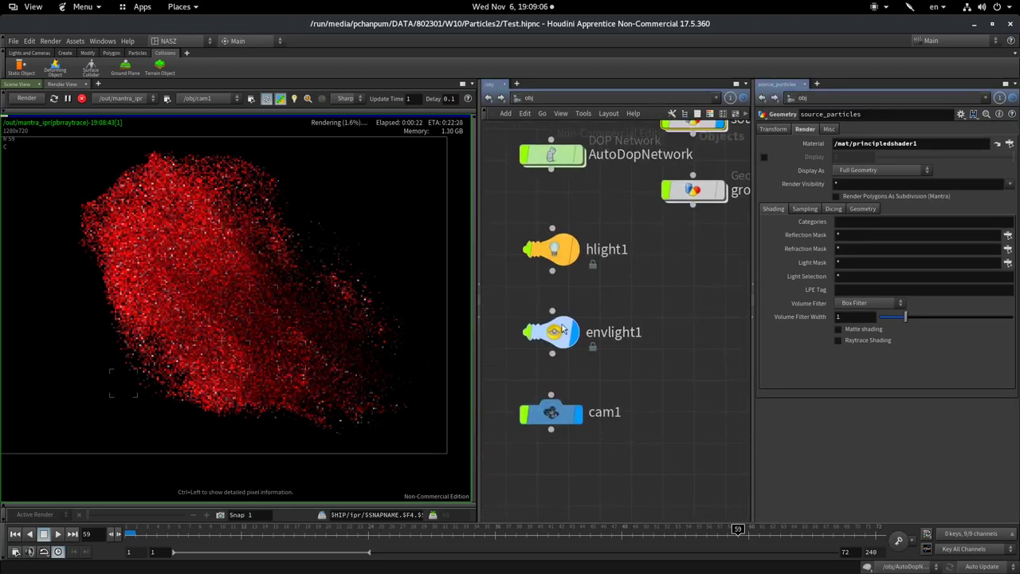
click(558, 331)
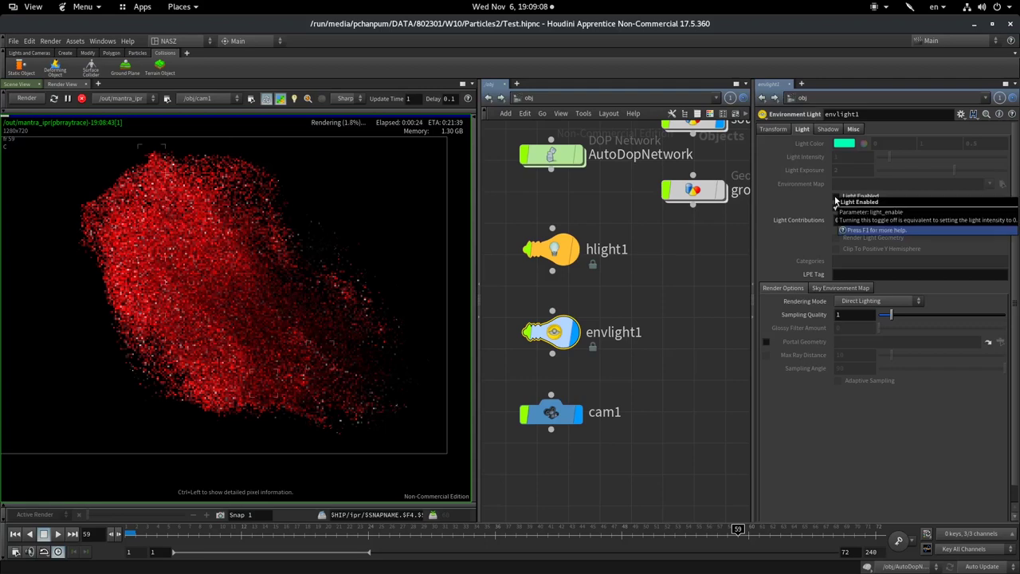
click(836, 196)
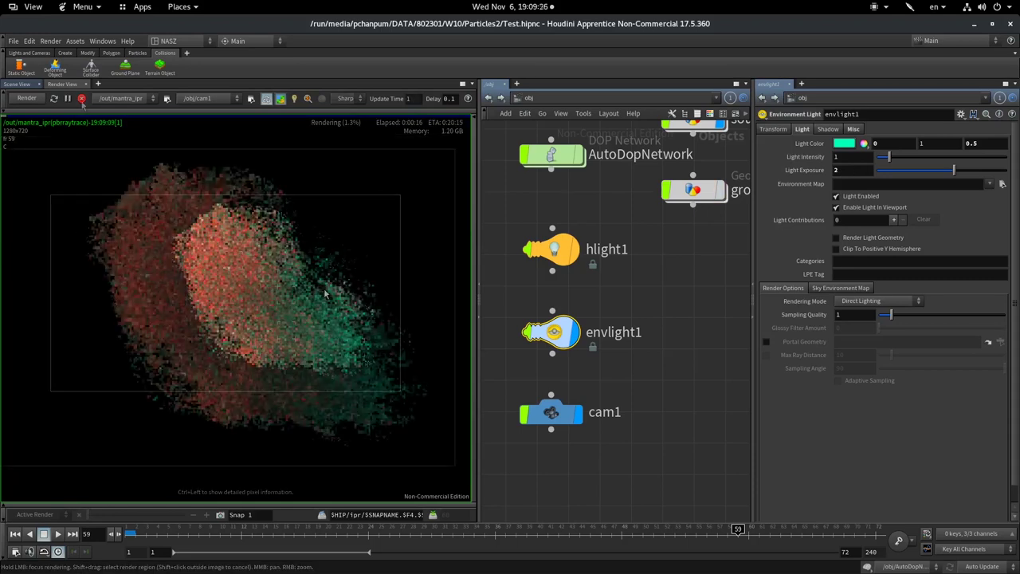
mouse_move(702, 255)
middle_down()
mouse_move(552, 327)
mouse_move(601, 344)
middle_up()
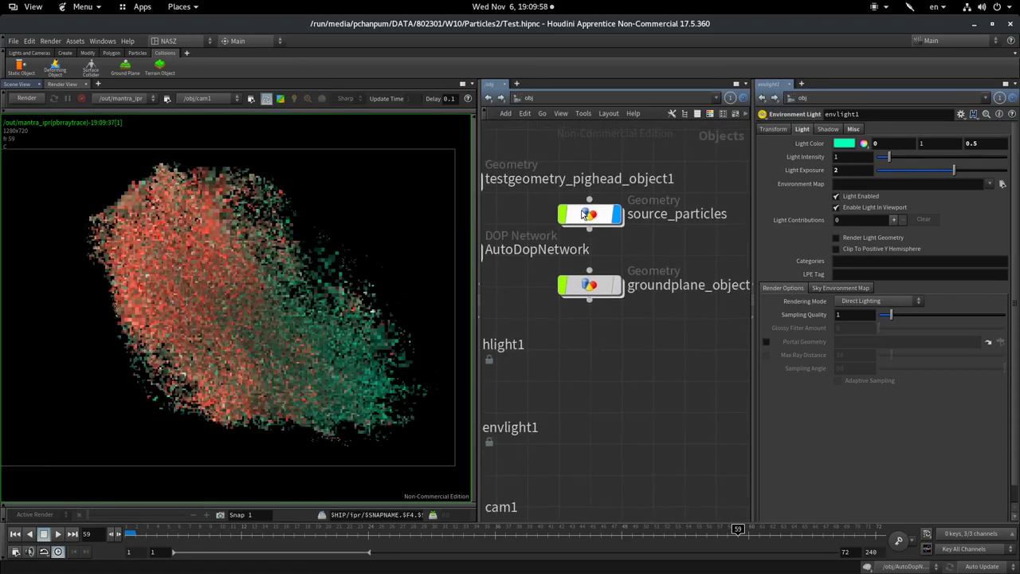
- Inside source_particles, untick import_source's Load from Disk at frame 1, then select point1
double_click(611, 214)
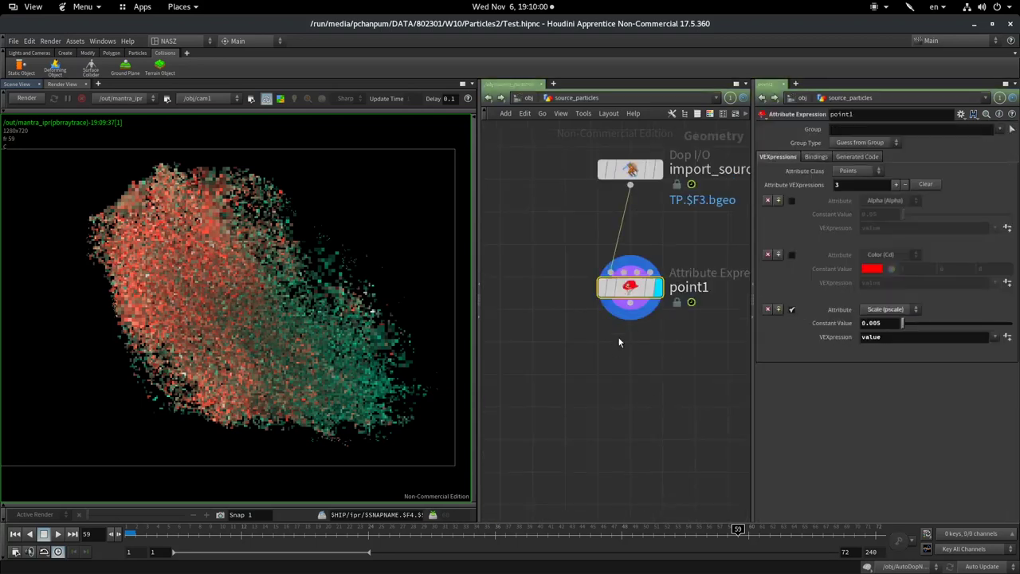
middle_drag(619, 342, 543, 418)
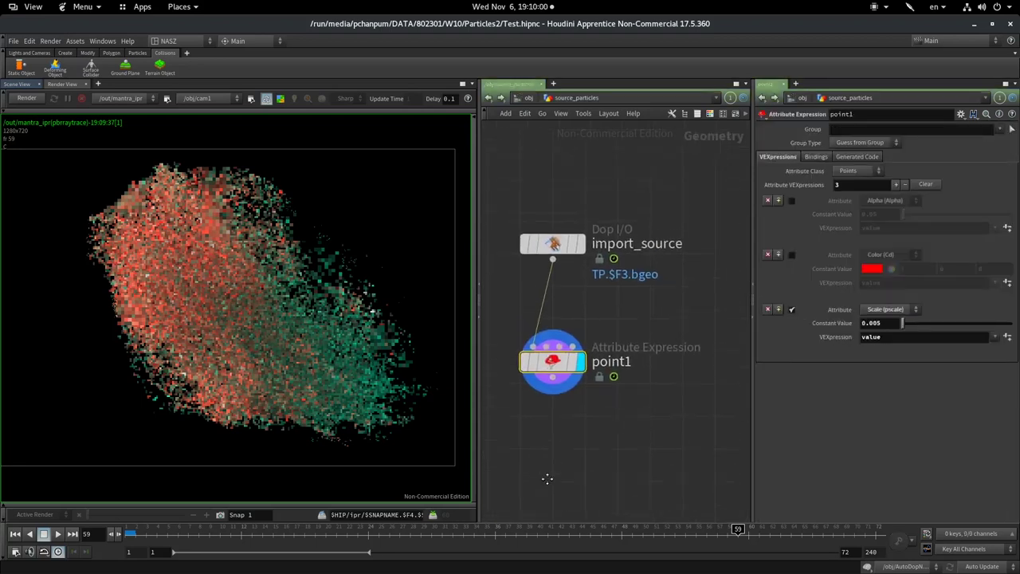
click(554, 247)
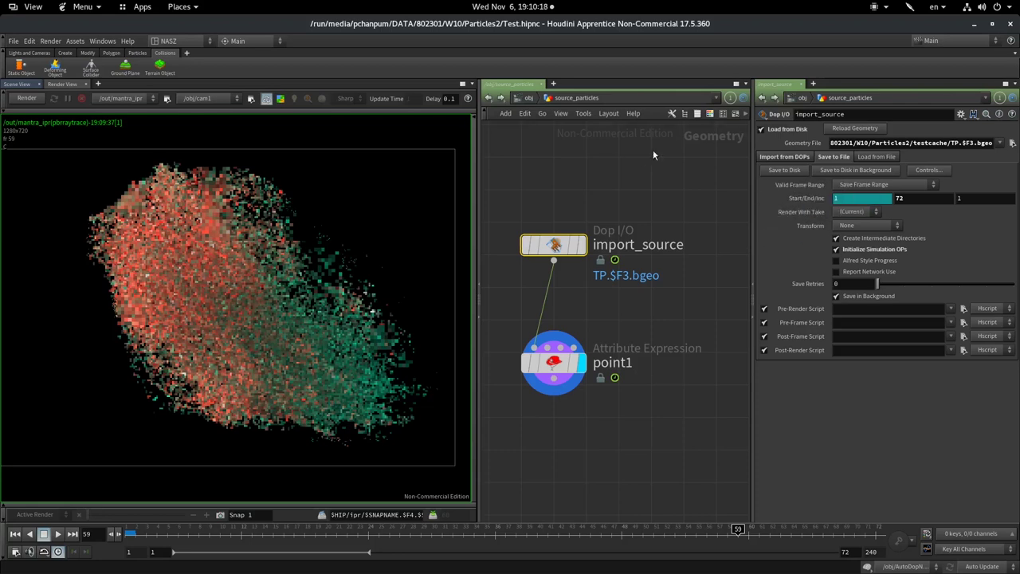
click(787, 158)
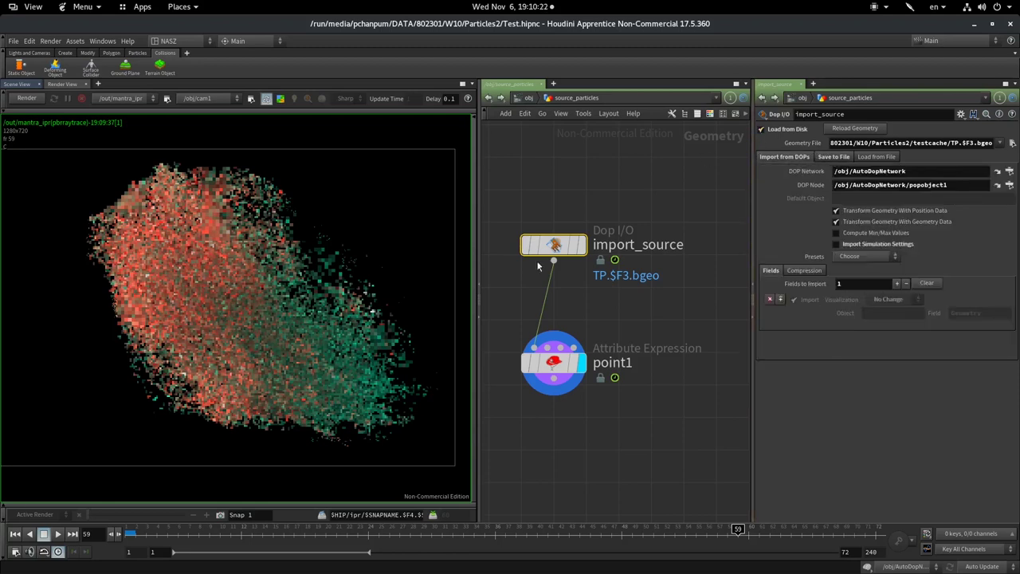
click(130, 530)
click(761, 130)
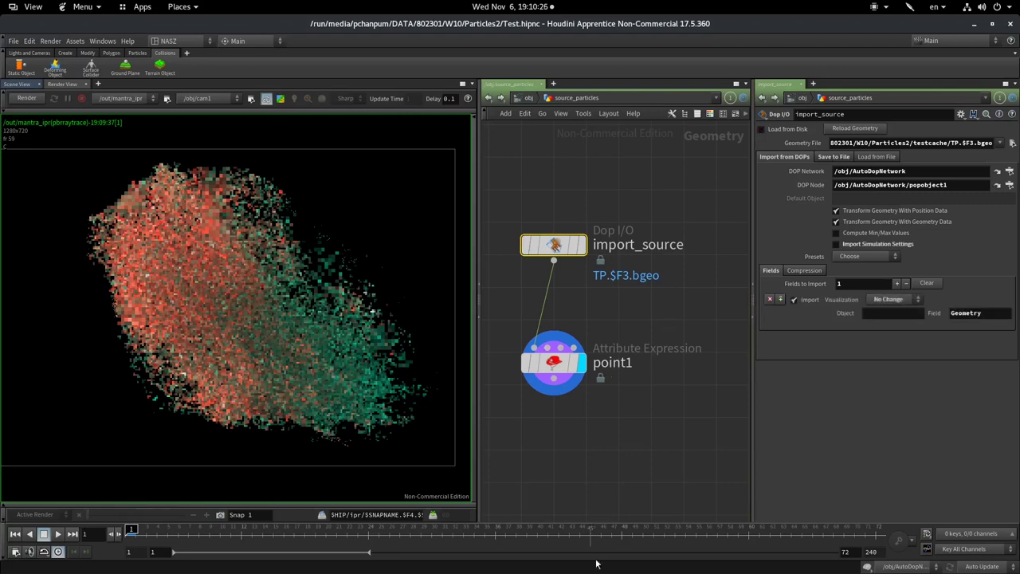
middle_drag(572, 411, 601, 302)
click(585, 255)
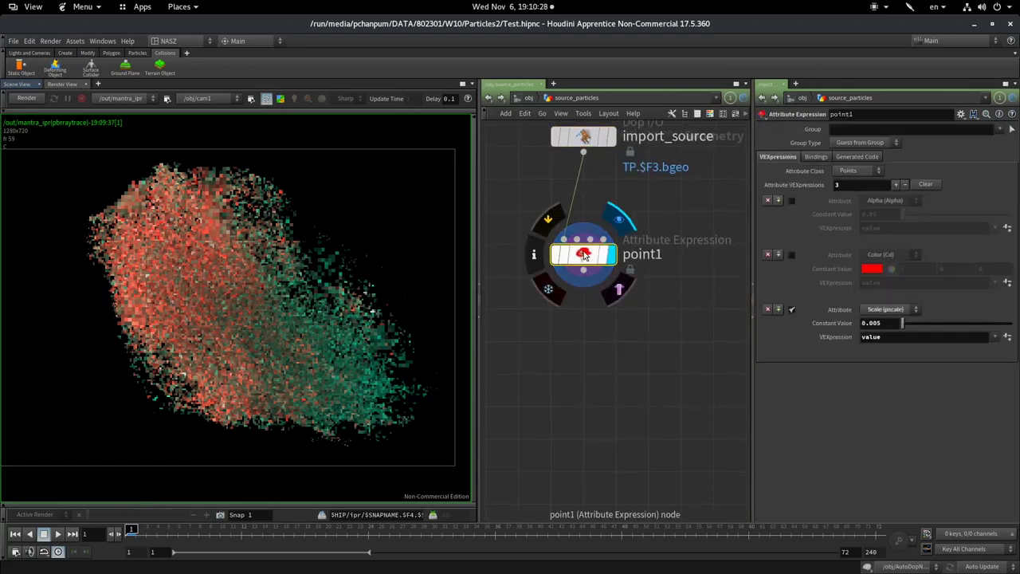
mouse_move(584, 255)
mouse_down()
mouse_move(585, 274)
mouse_move(586, 253)
mouse_up()
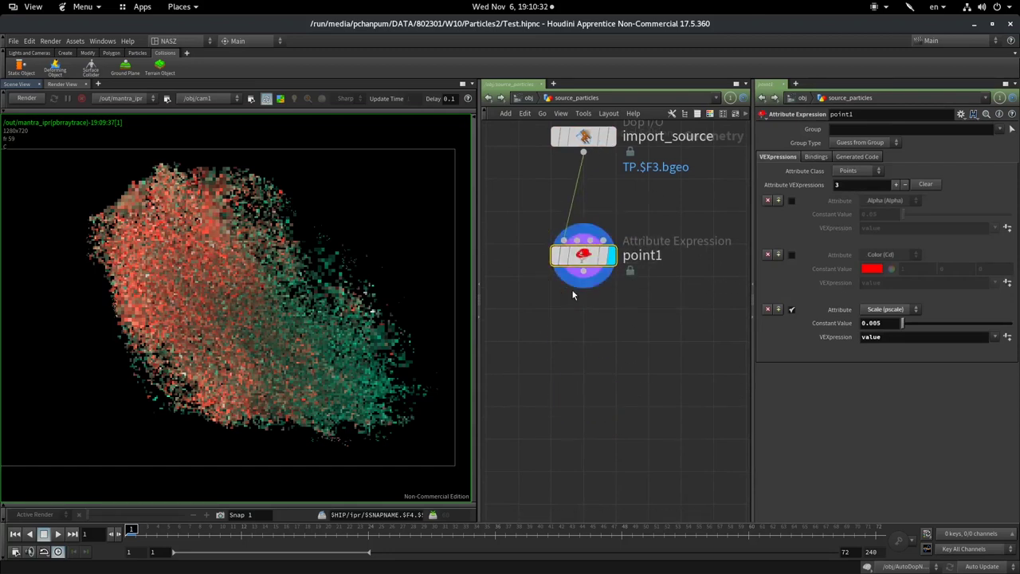
- Add a Pack node (pack1) below point1 and select it
click(585, 274)
text(pac)
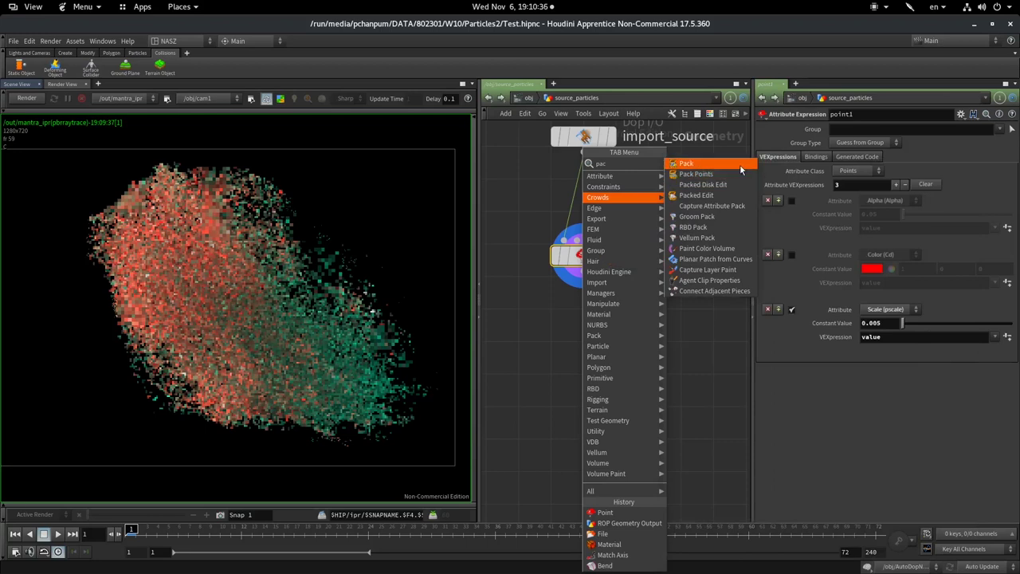
click(740, 164)
click(581, 345)
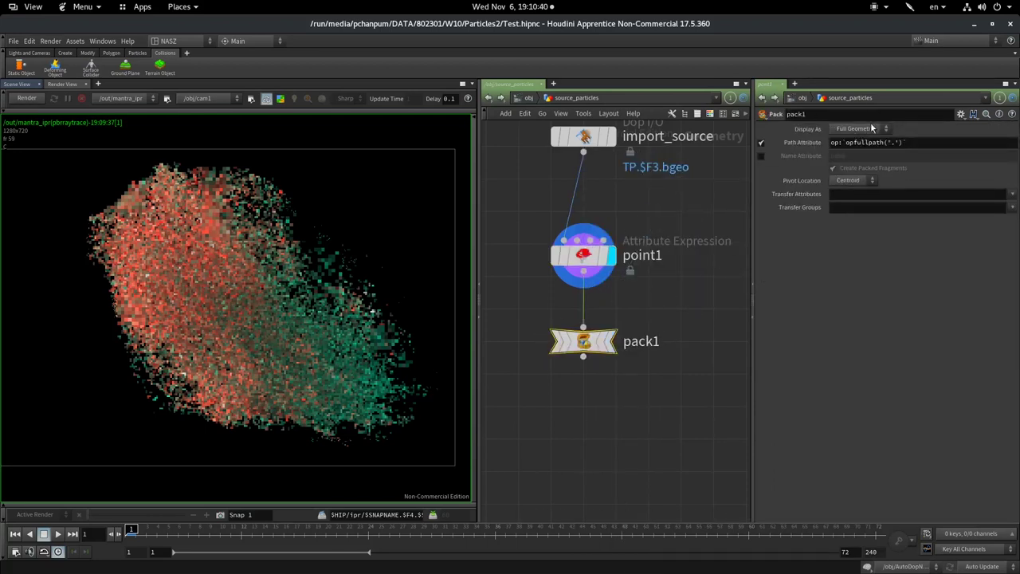
click(600, 353)
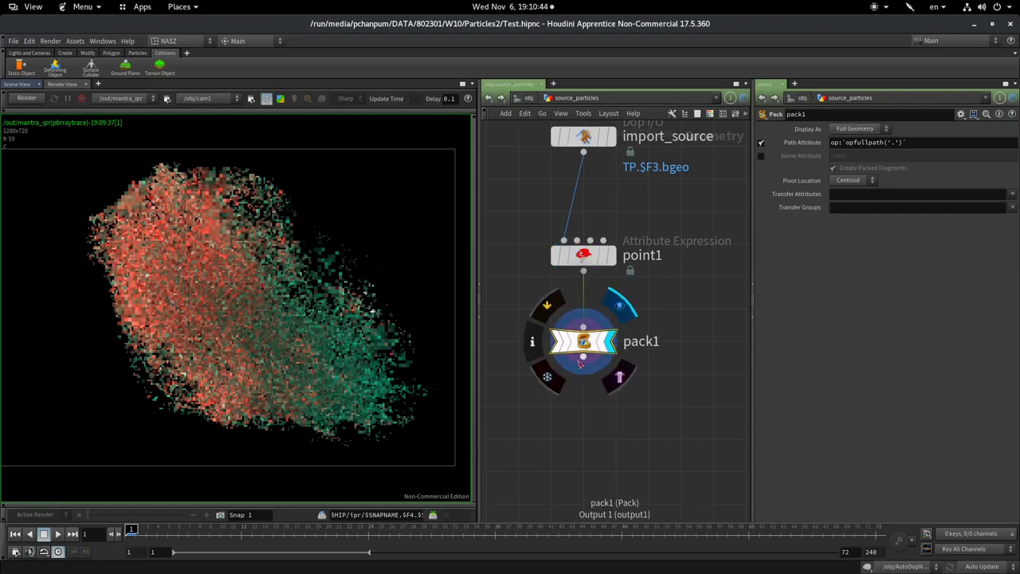
- Add a ROP Geometry Output node under pack1, cancel its render dialog, and deselect it
key(Tab)
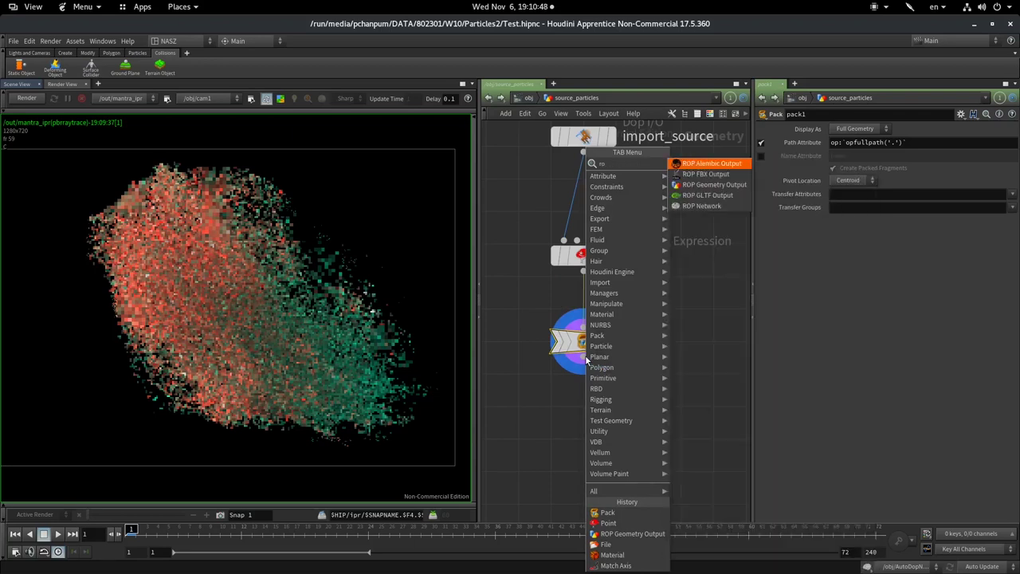
click(727, 194)
click(580, 412)
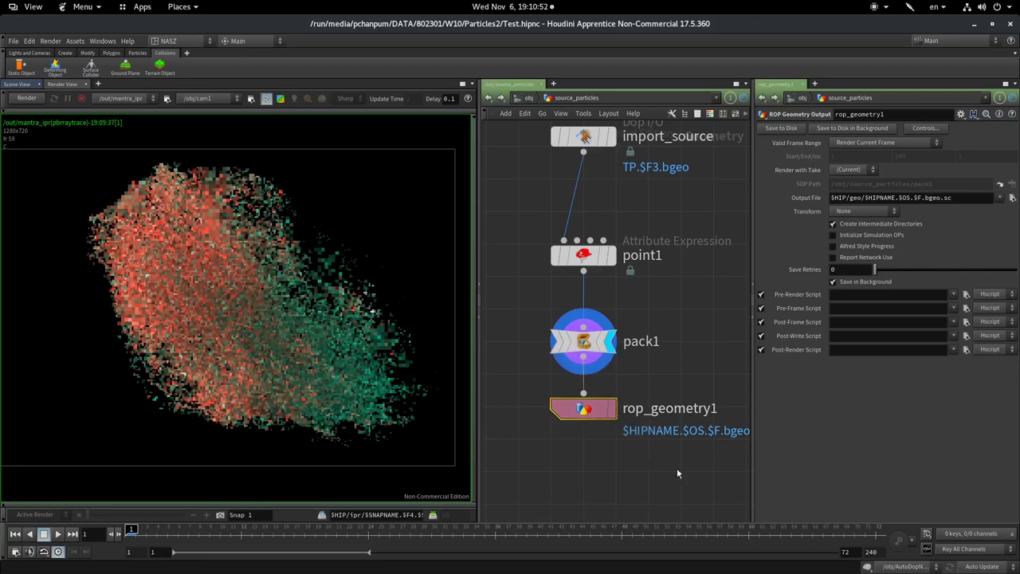
middle_drag(630, 449, 567, 358)
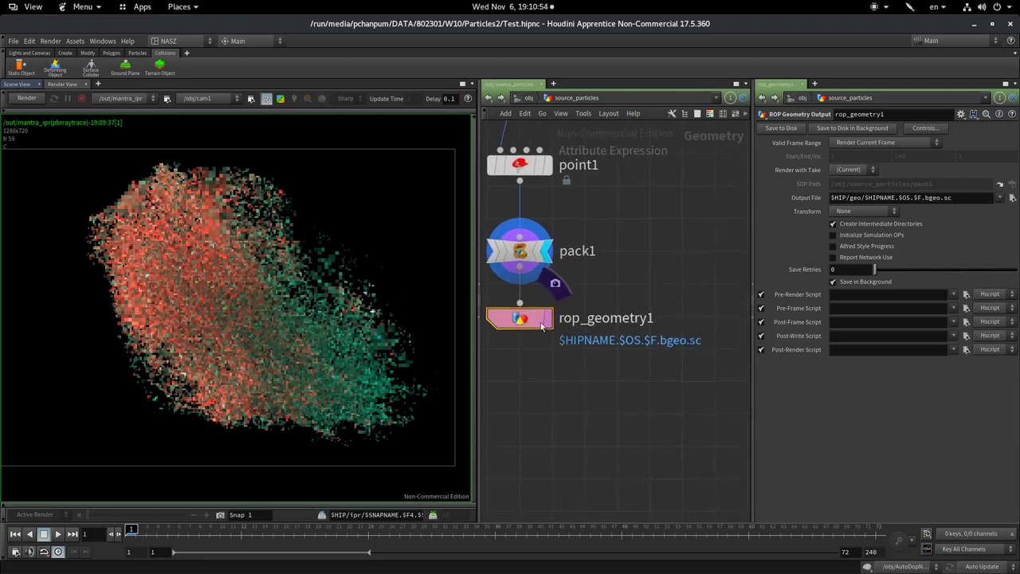
click(549, 284)
click(617, 468)
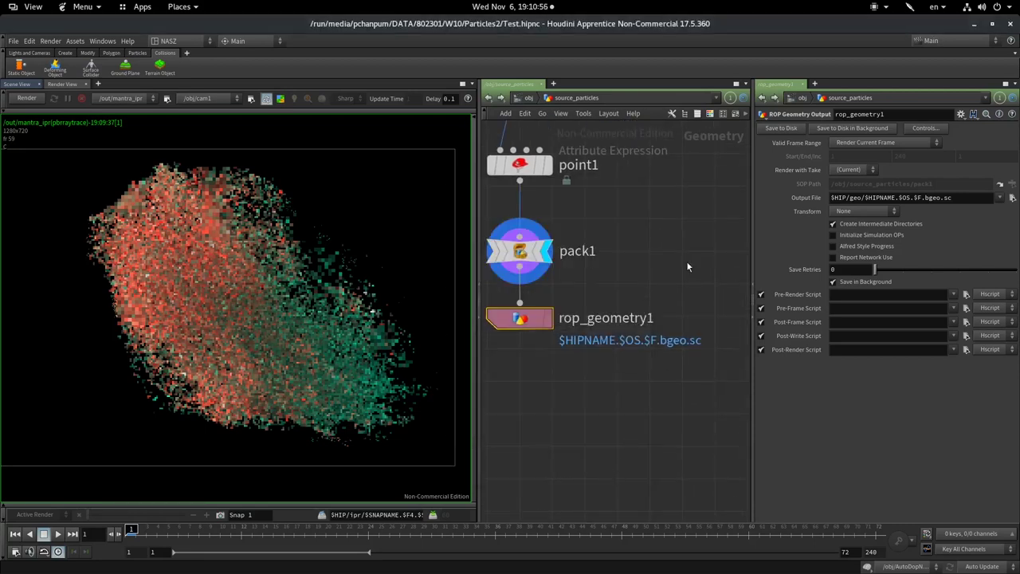
click(690, 266)
- Add a File node, file1, to the right of pack1
key(Tab)
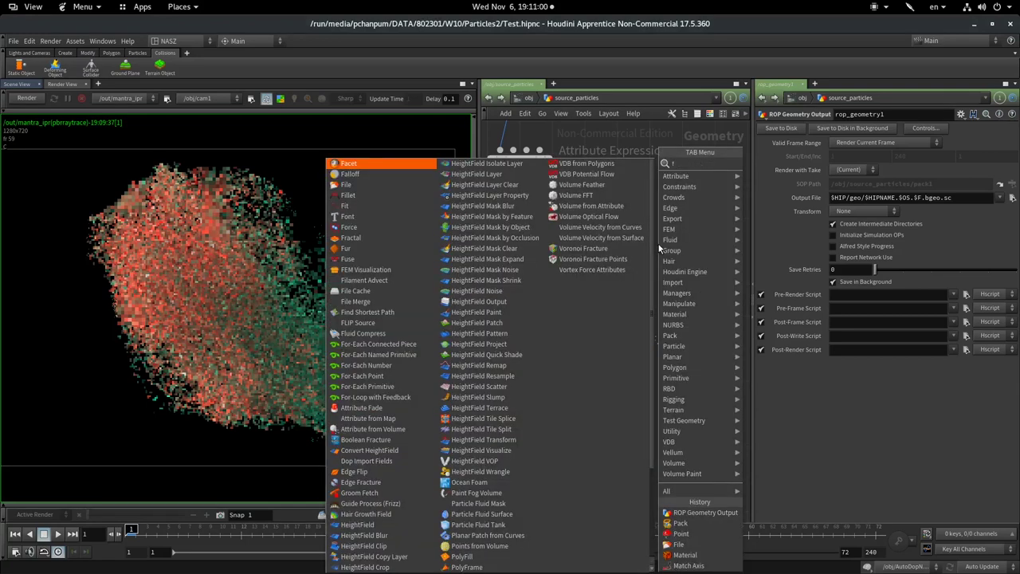
text(fi)
click(769, 163)
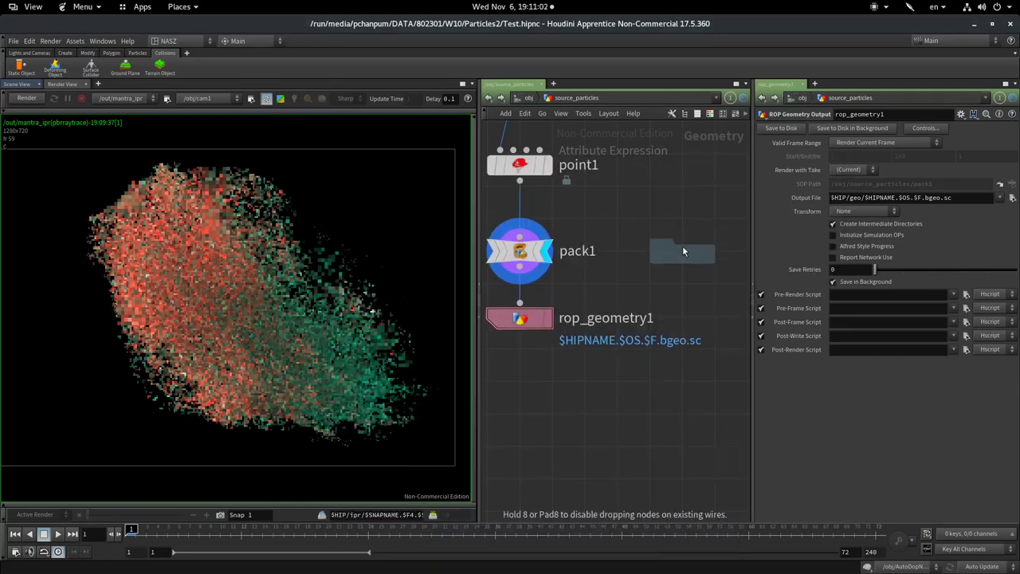
click(682, 245)
middle_drag(650, 192, 590, 200)
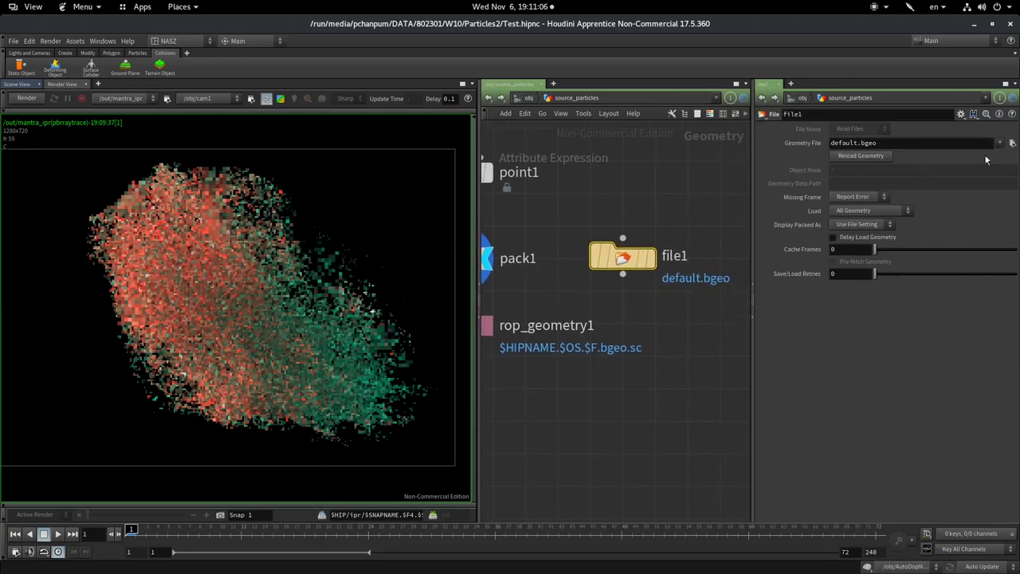
- Review file1's load mode options and inspect the import_source node's parameters
click(879, 212)
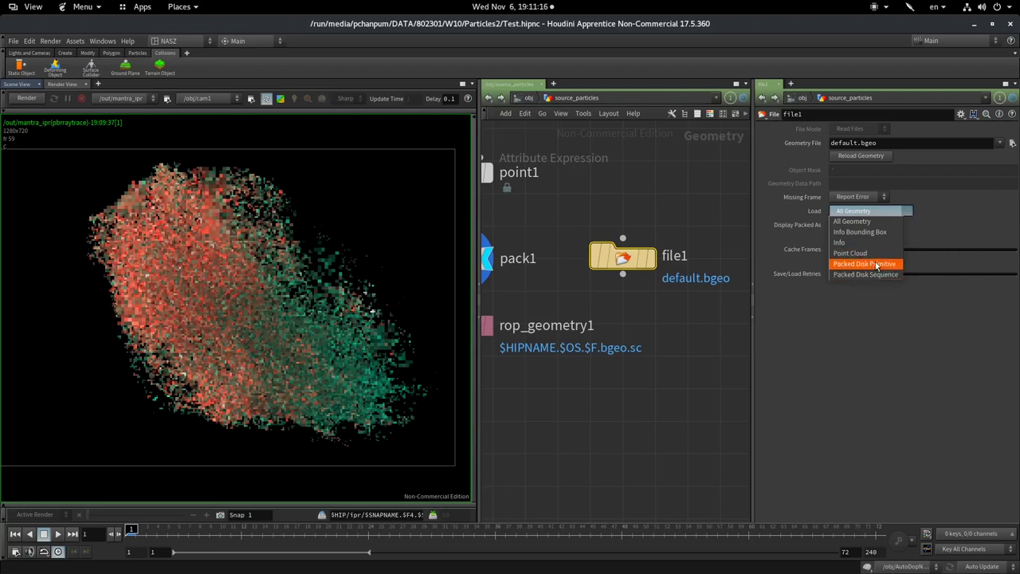
click(707, 315)
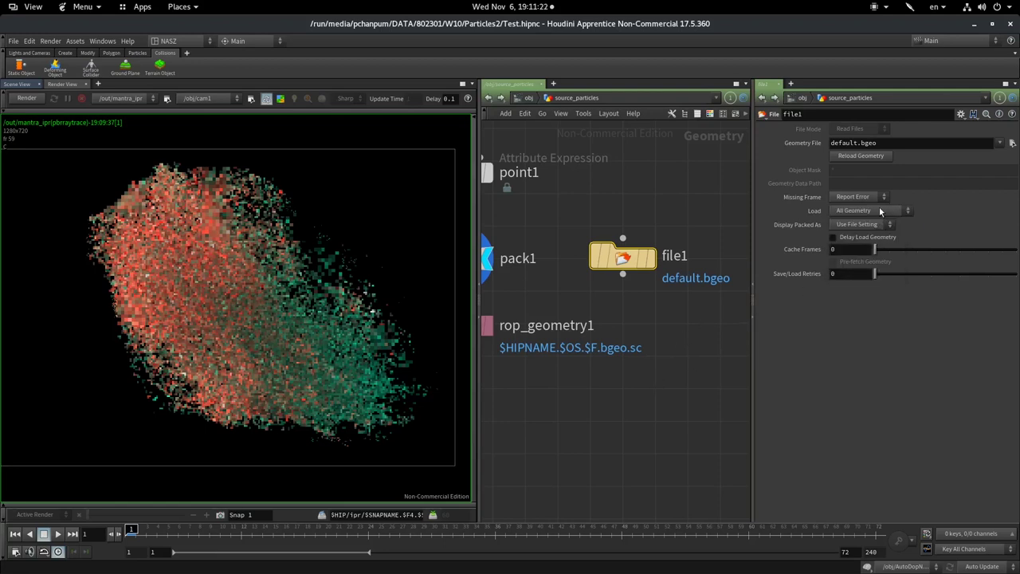
middle_drag(623, 393, 670, 478)
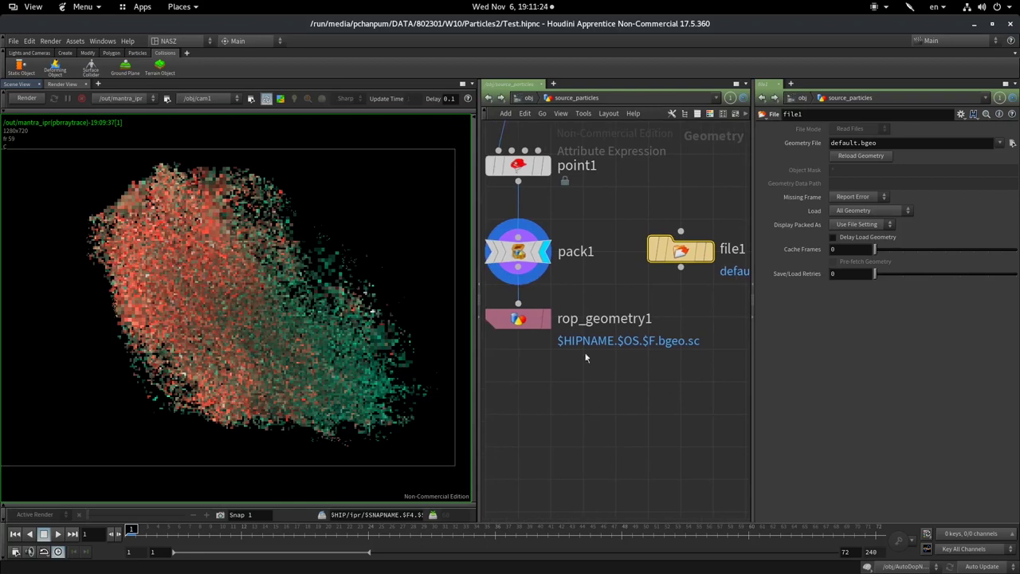
middle_drag(518, 144, 564, 227)
click(563, 226)
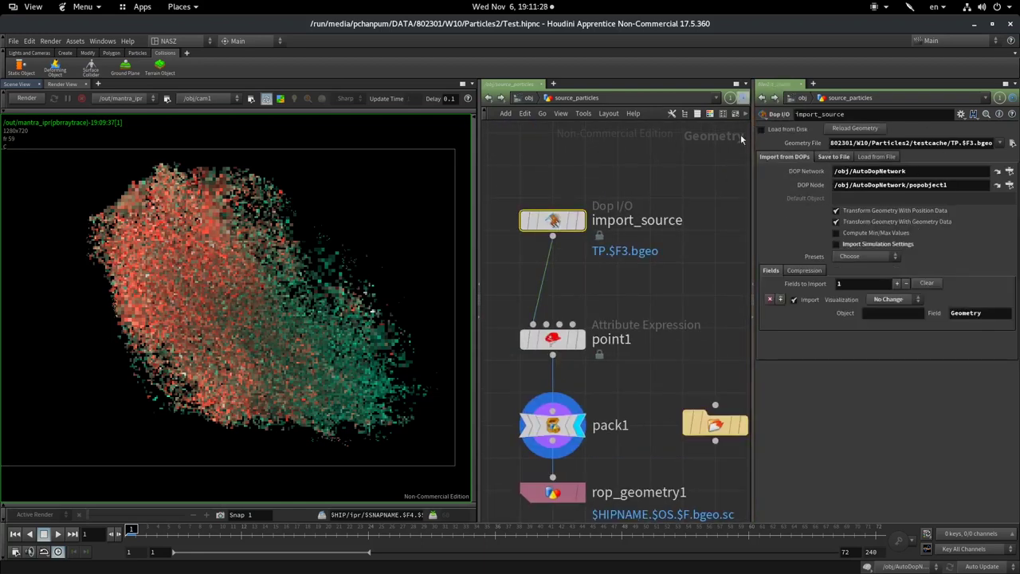
middle_drag(714, 367, 718, 192)
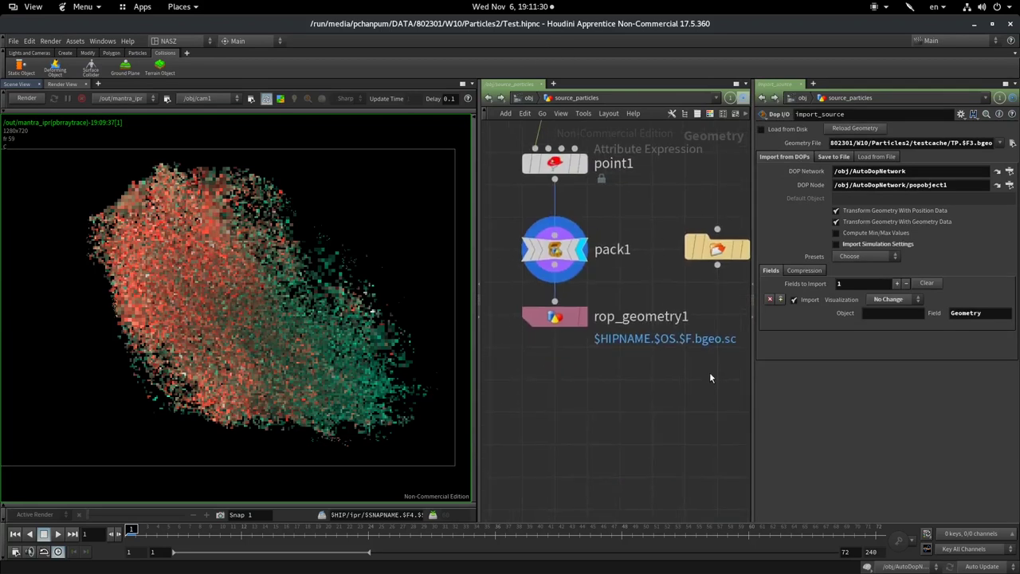
middle_drag(676, 428, 557, 408)
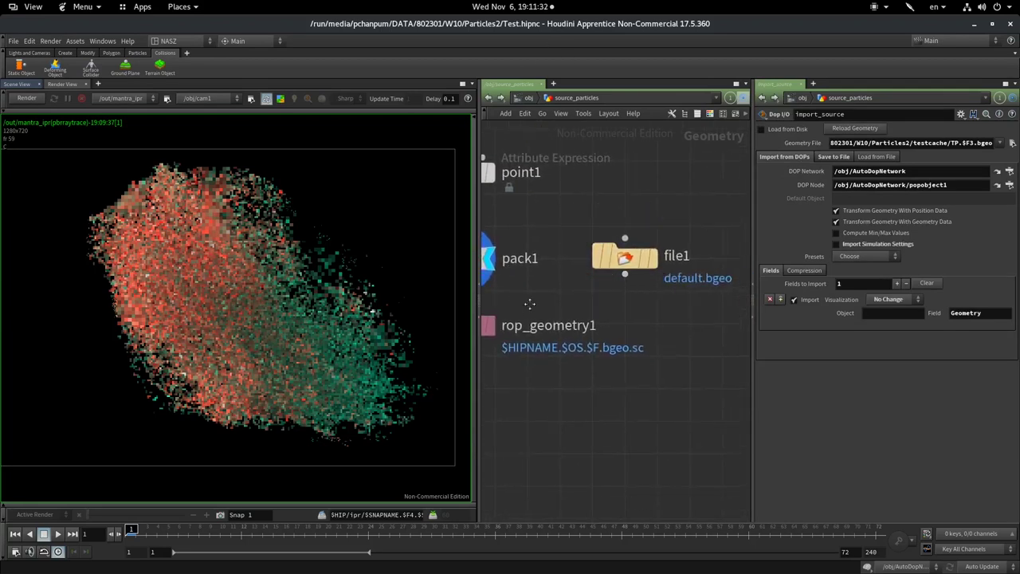
middle_drag(483, 239, 526, 209)
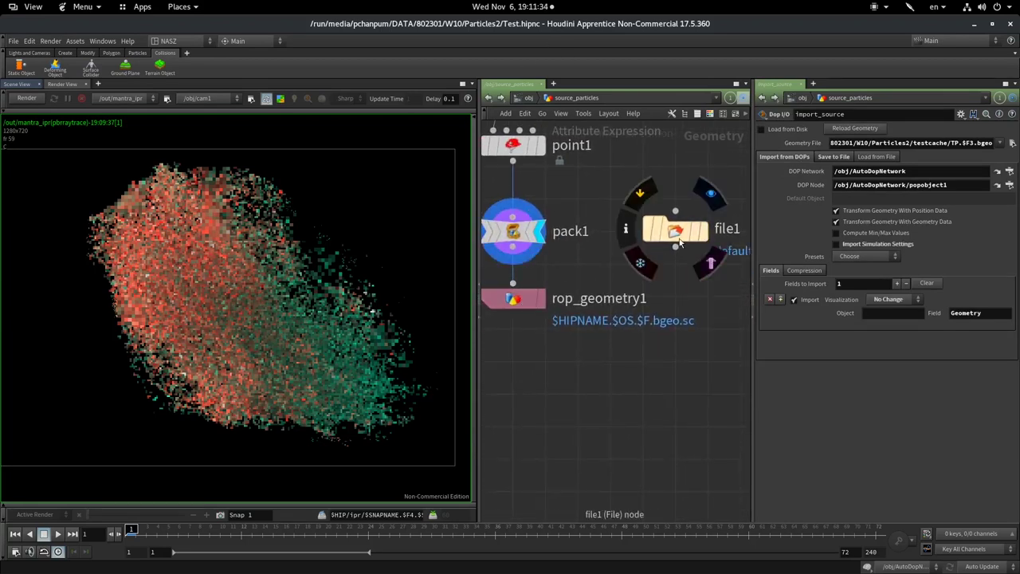
- Set file1's Load mode to Packed Disk Primitive
click(675, 230)
click(891, 211)
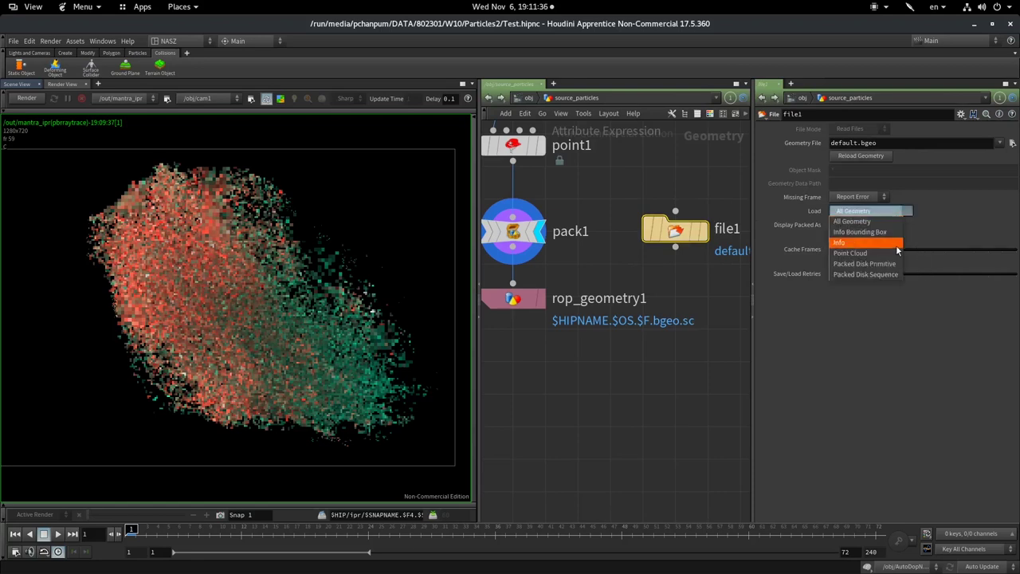
click(884, 261)
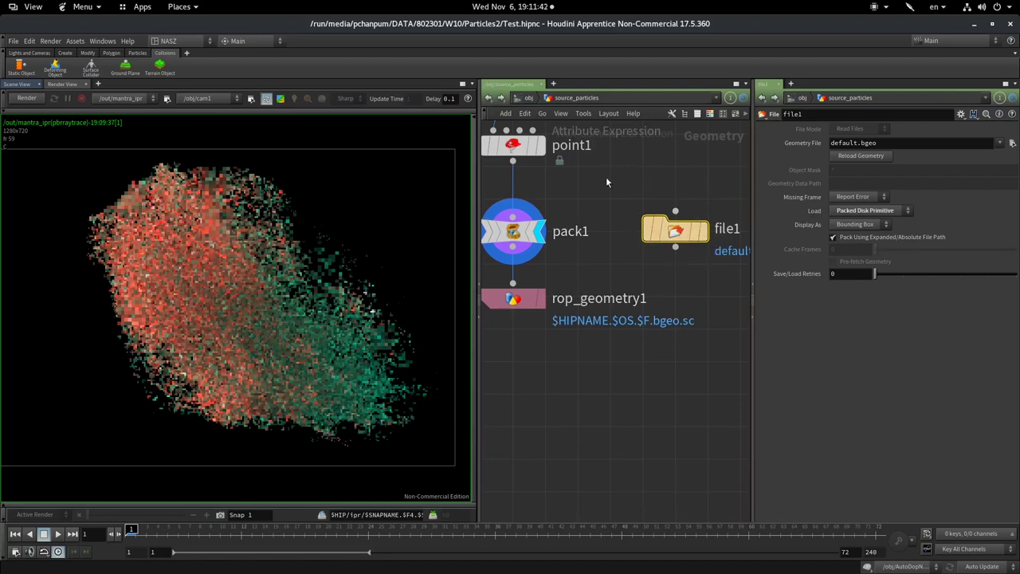
middle_drag(605, 183, 615, 252)
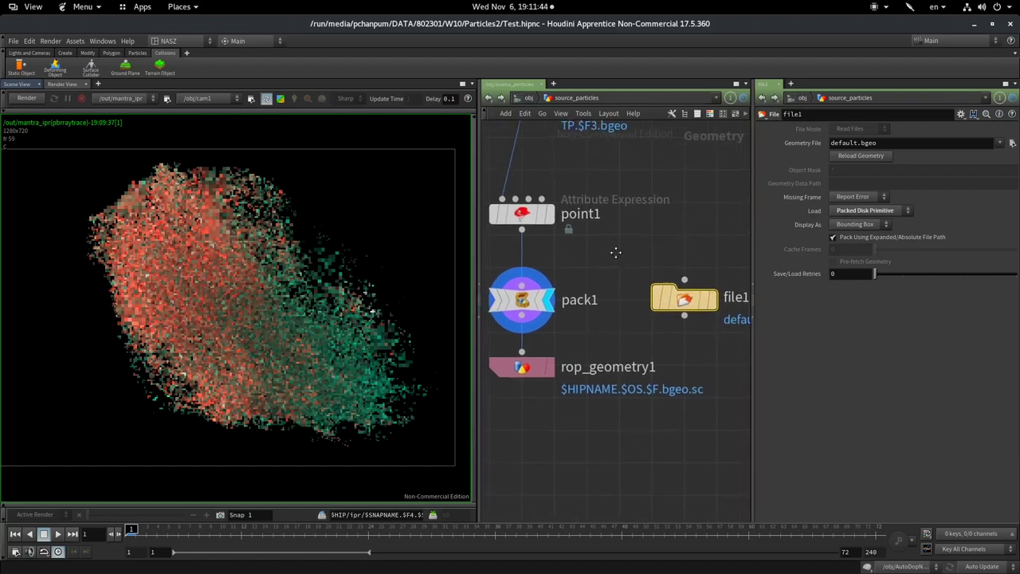
scroll(585, 269, down, 4)
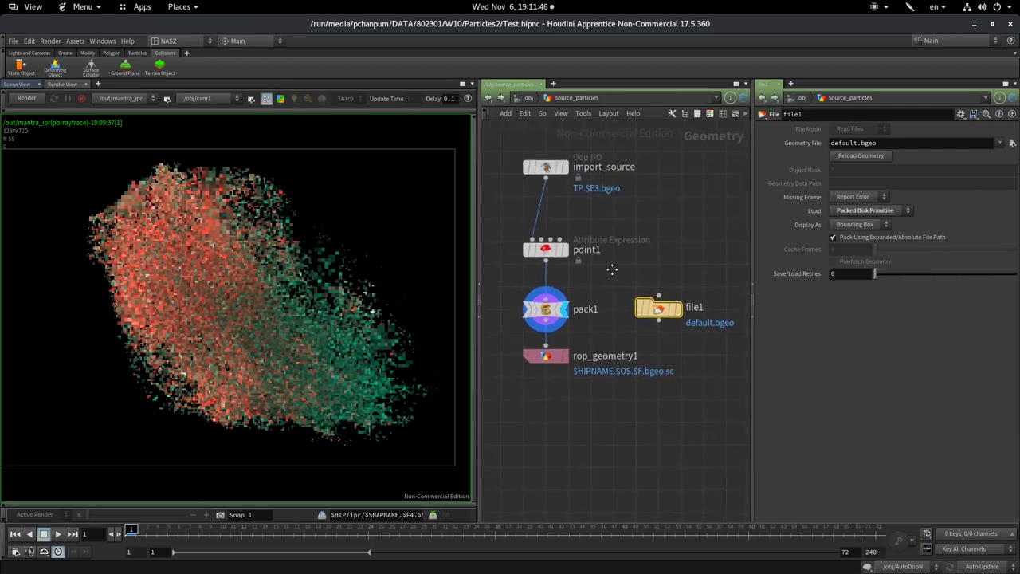
middle_drag(585, 269, 594, 263)
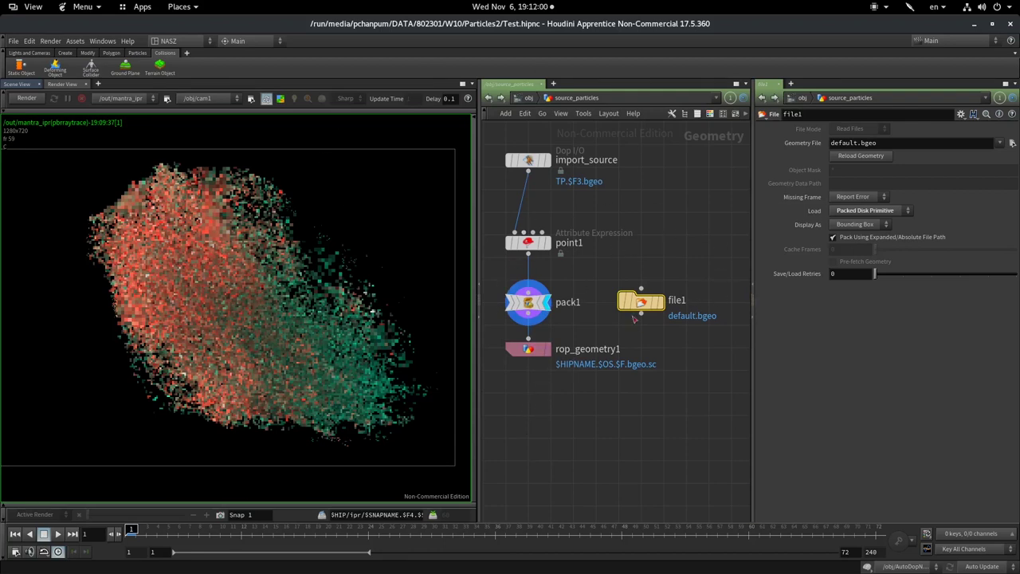
- Check import_source inside source_particles, return to /obj, and restart the Mantra IPR render
click(529, 97)
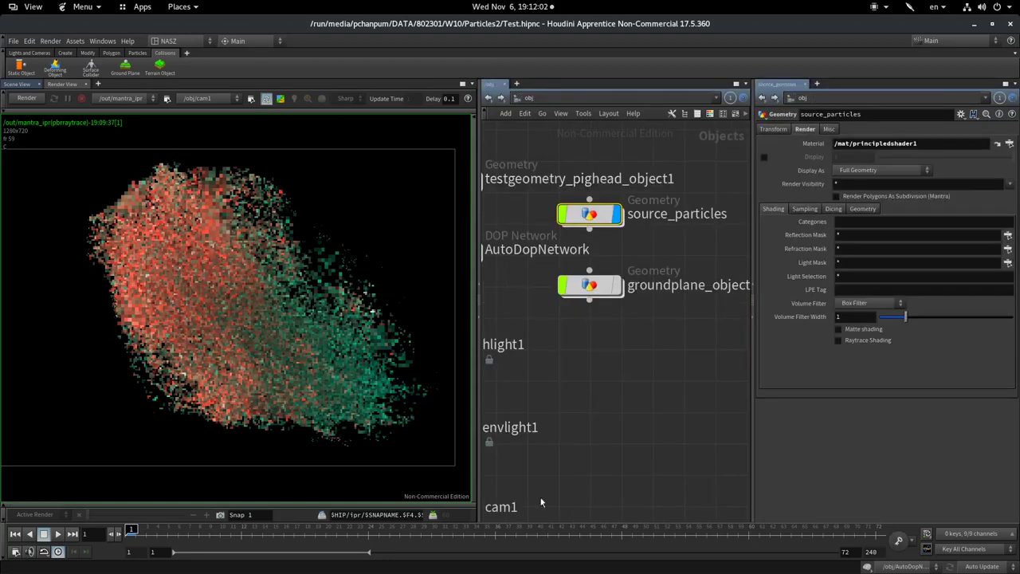
double_click(606, 213)
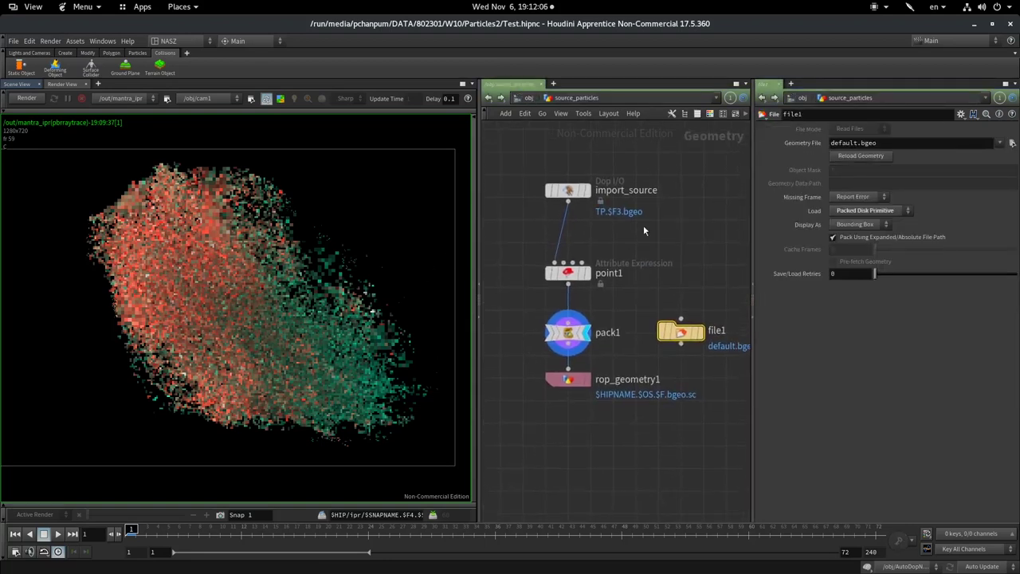
click(567, 192)
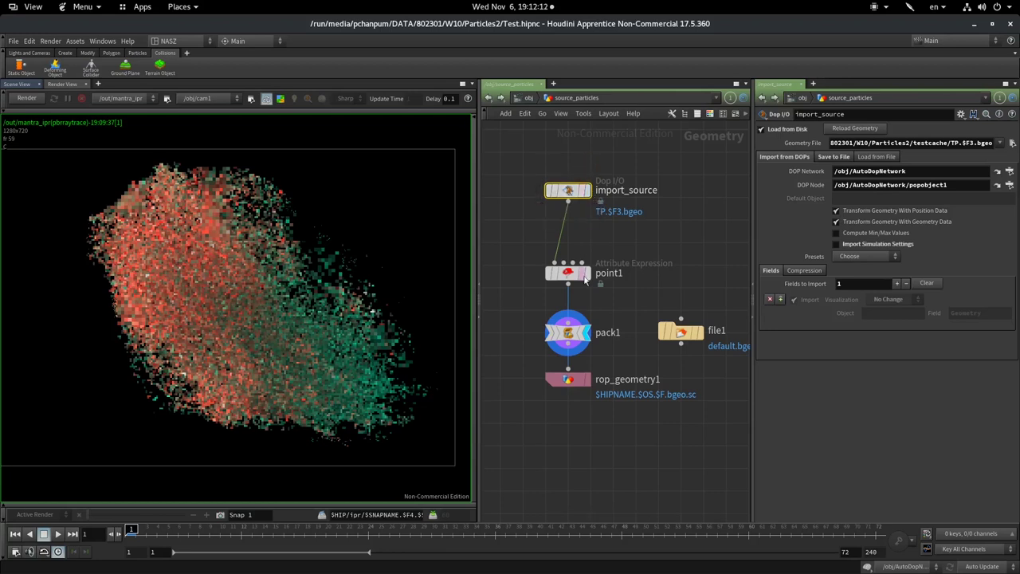
click(529, 97)
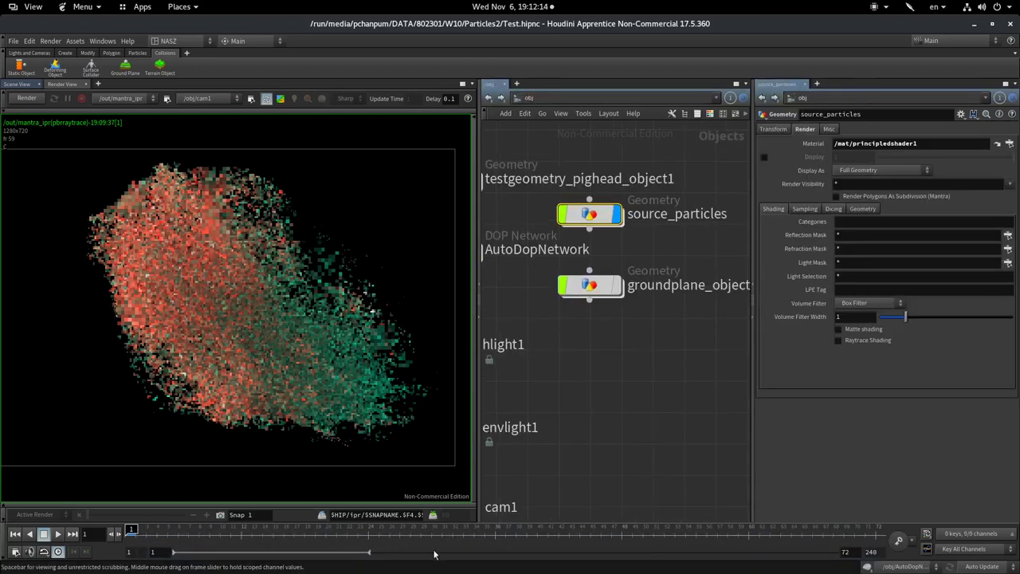
click(29, 101)
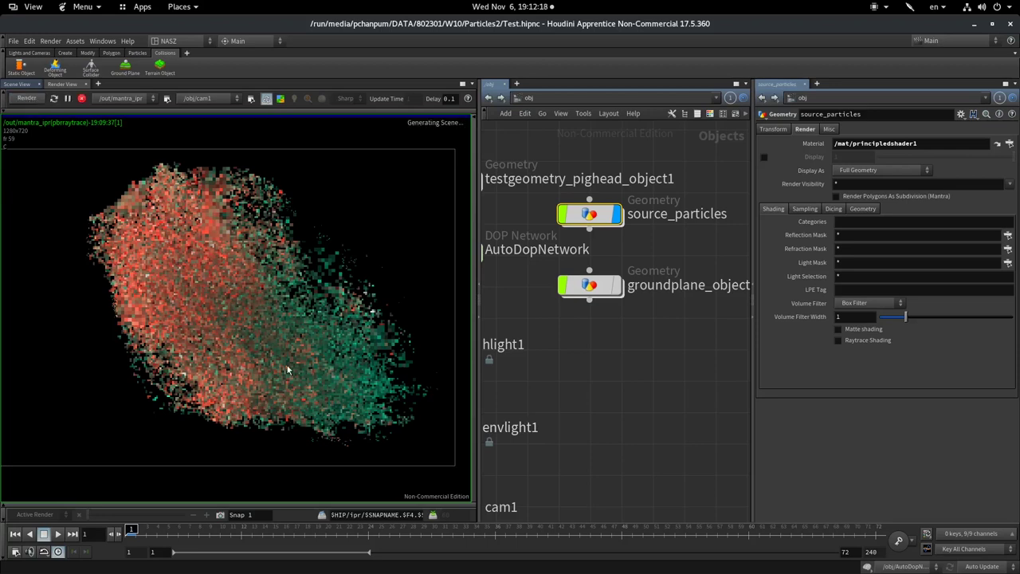